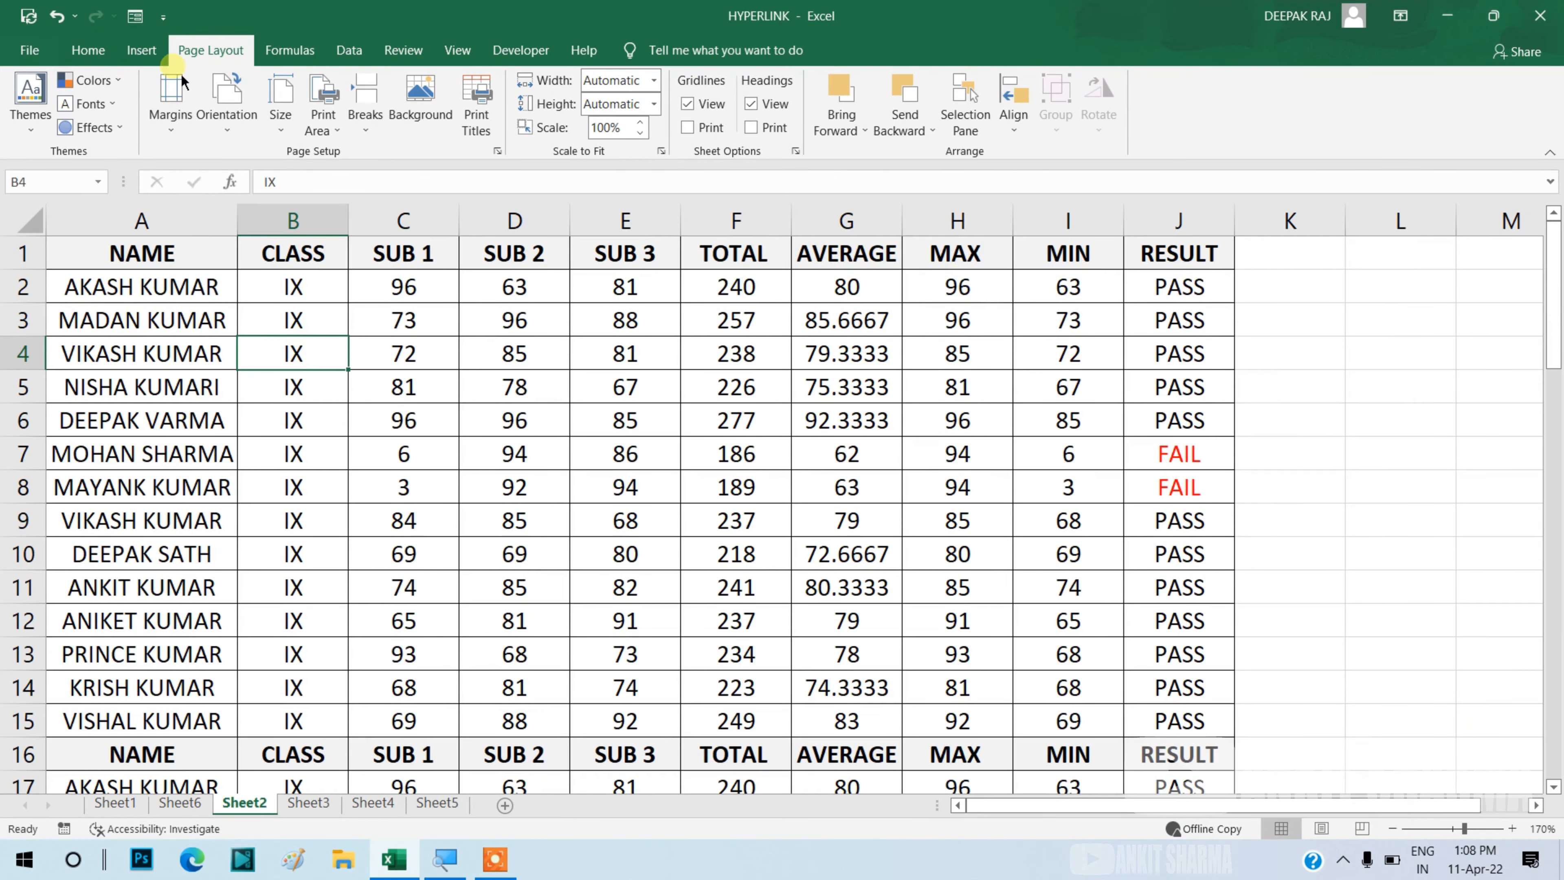
Check the page orientation options and examine in the print preview which columns of Sheet2 fit on the page.
left_click(226, 101)
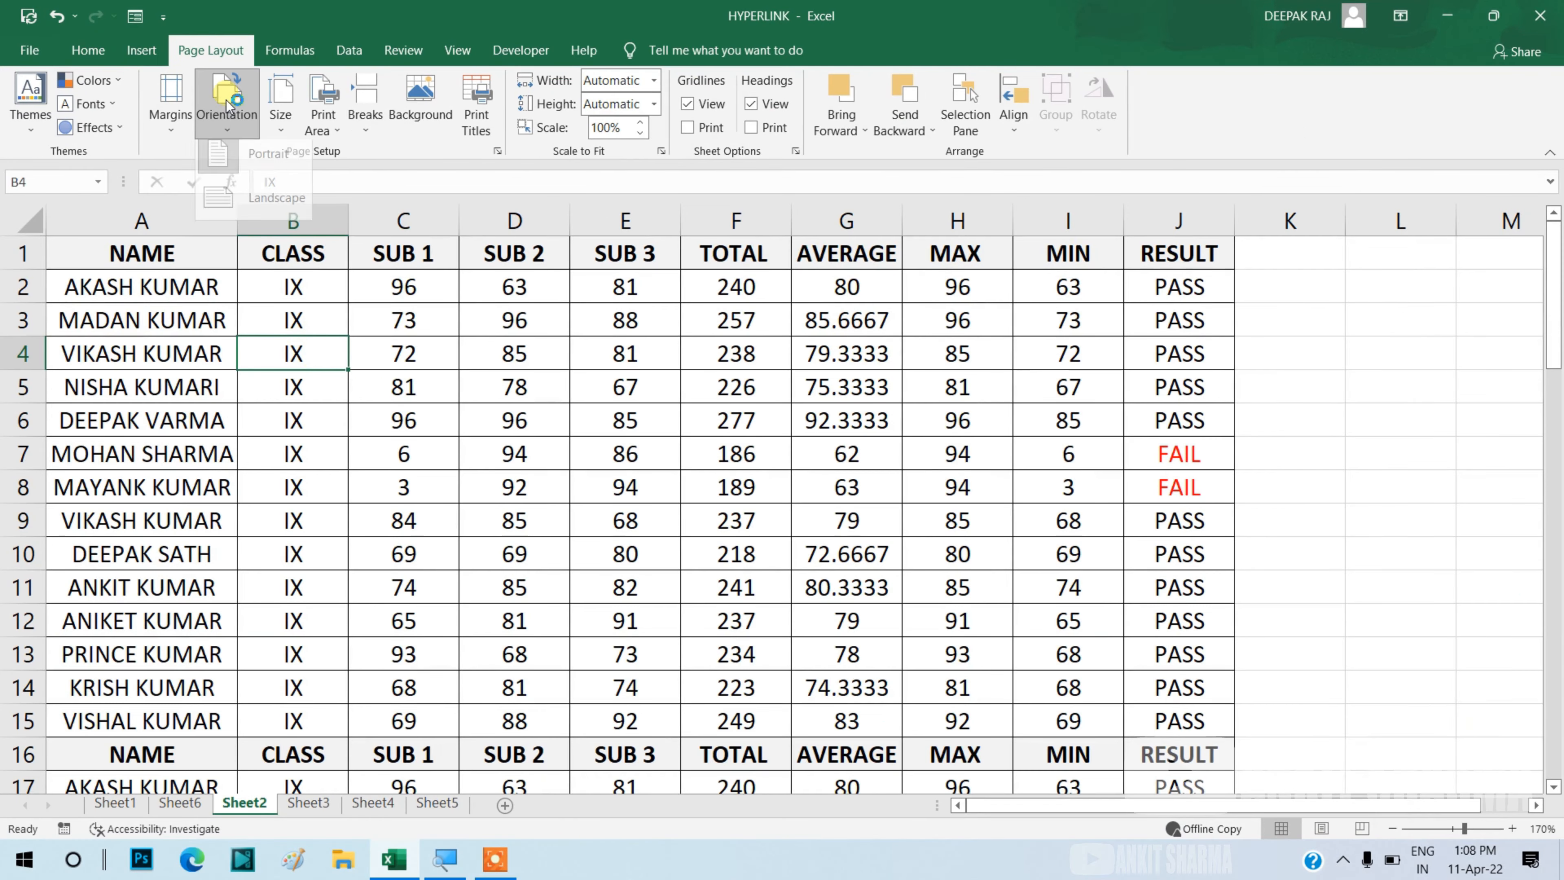
left_click(245, 209)
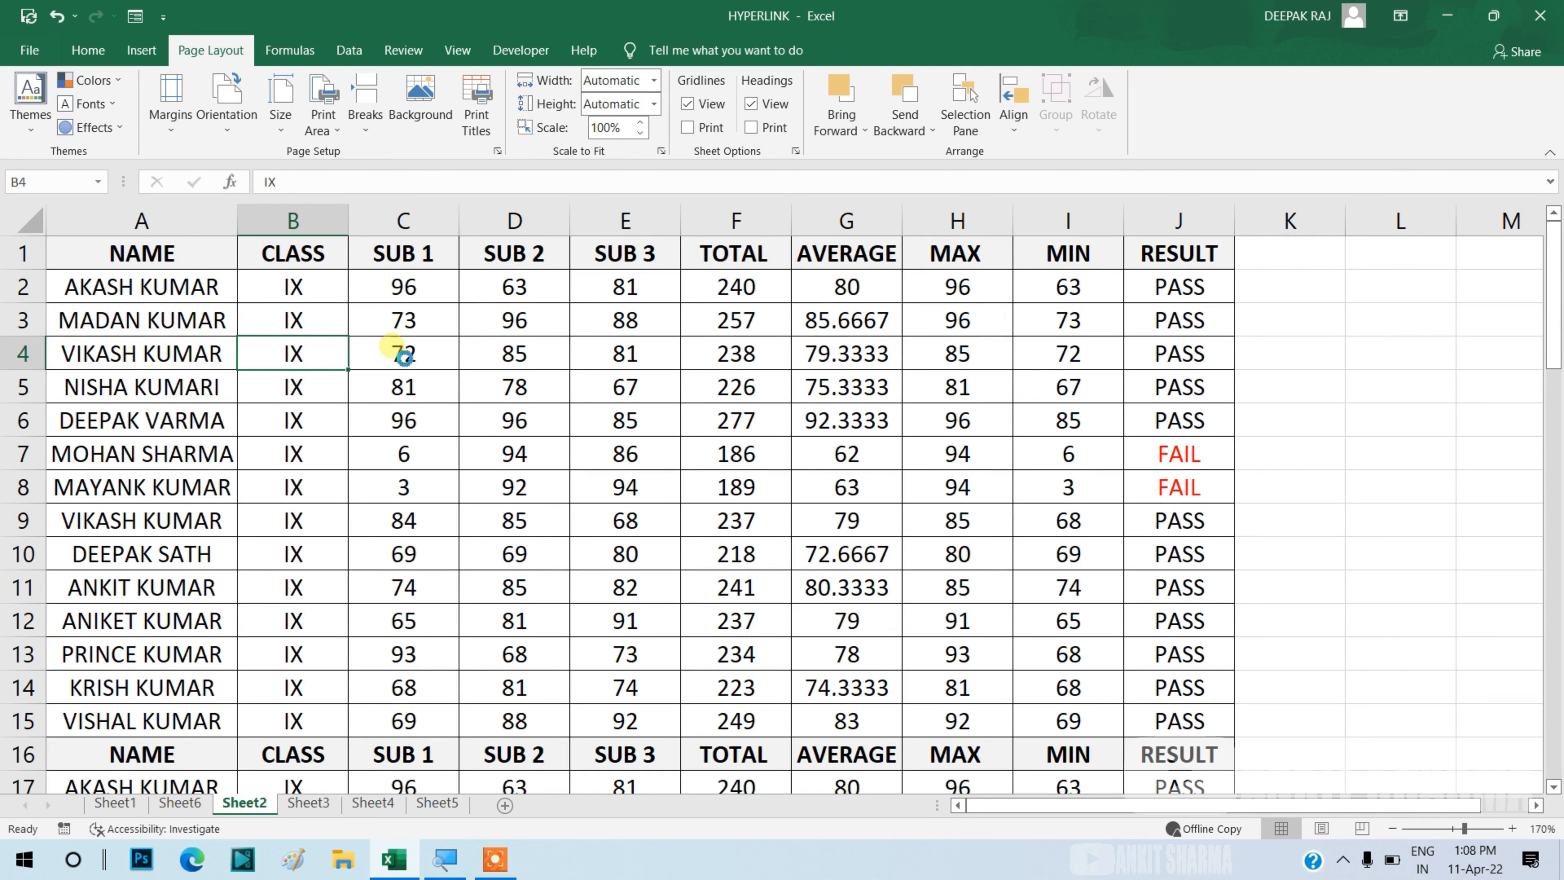
key("ctrl+p")
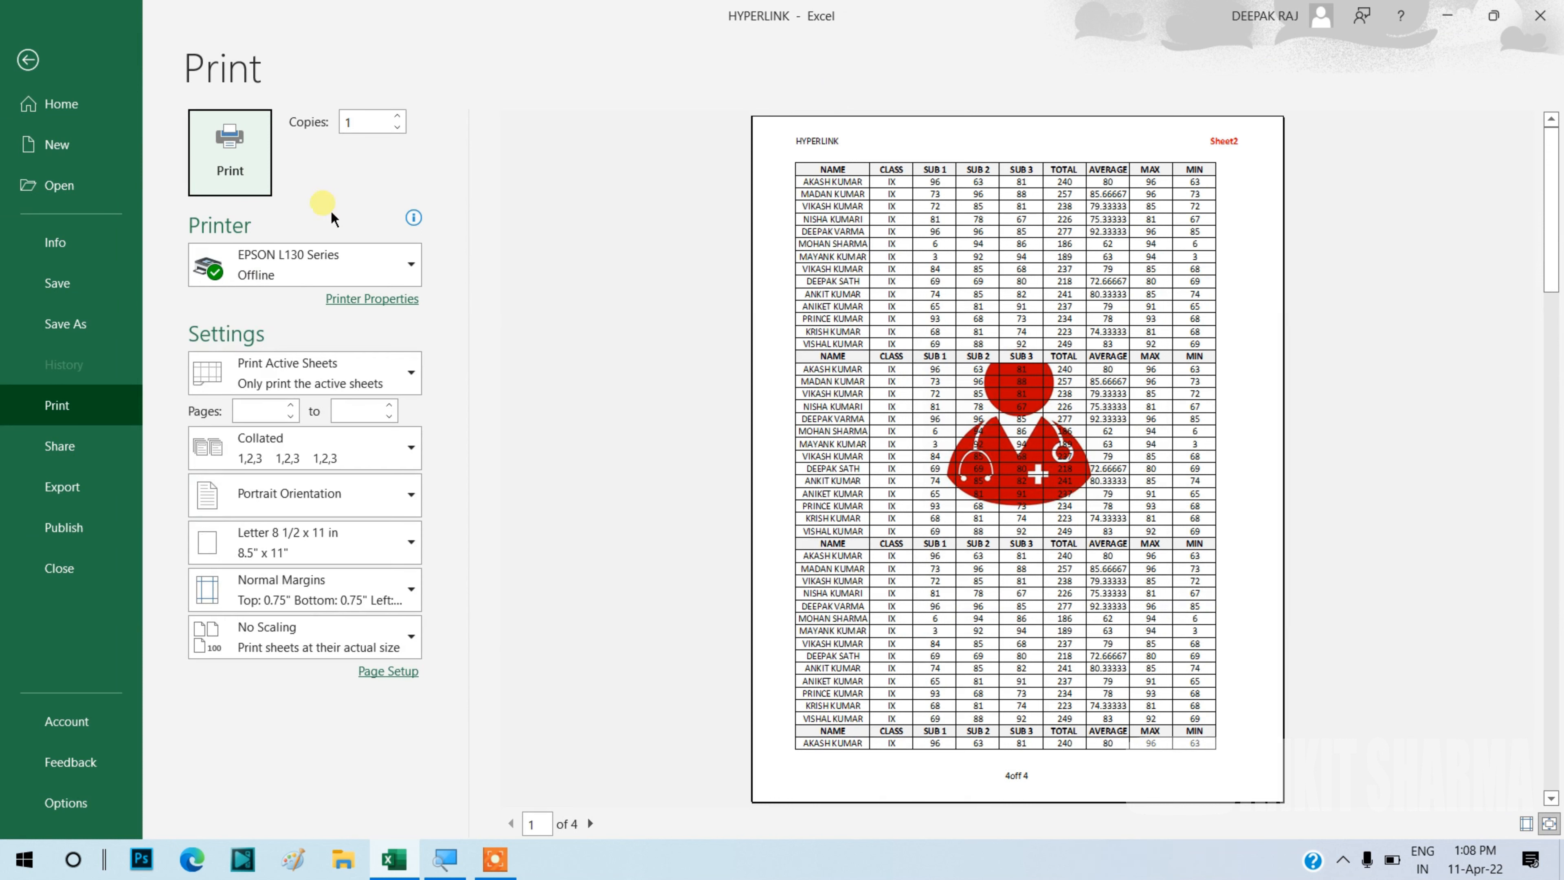
left_click(90, 75)
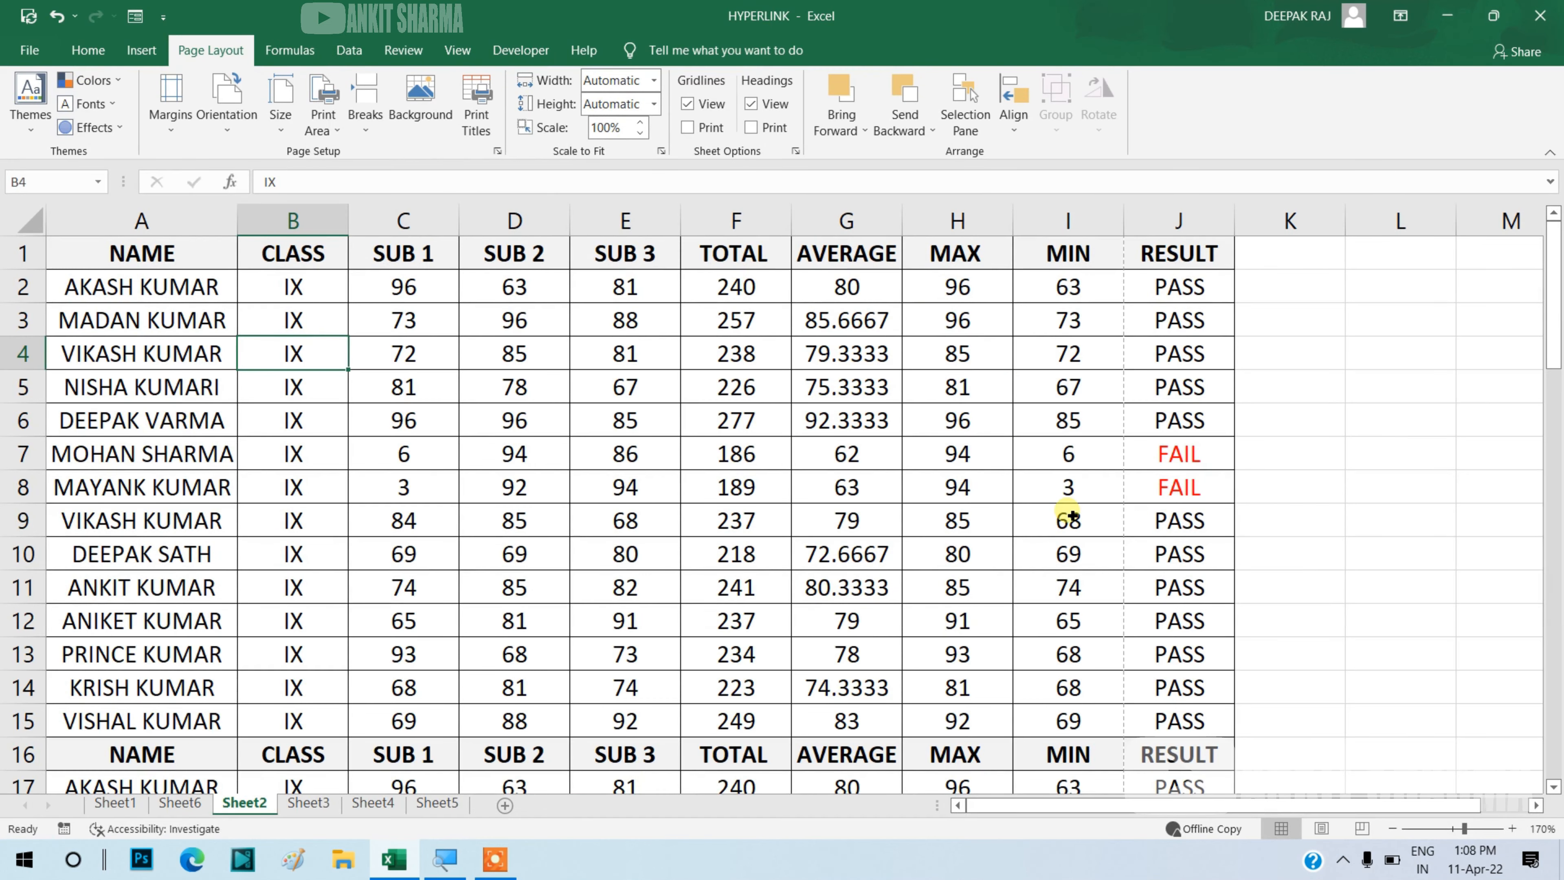
left_click(1392, 828)
left_click(1392, 828)
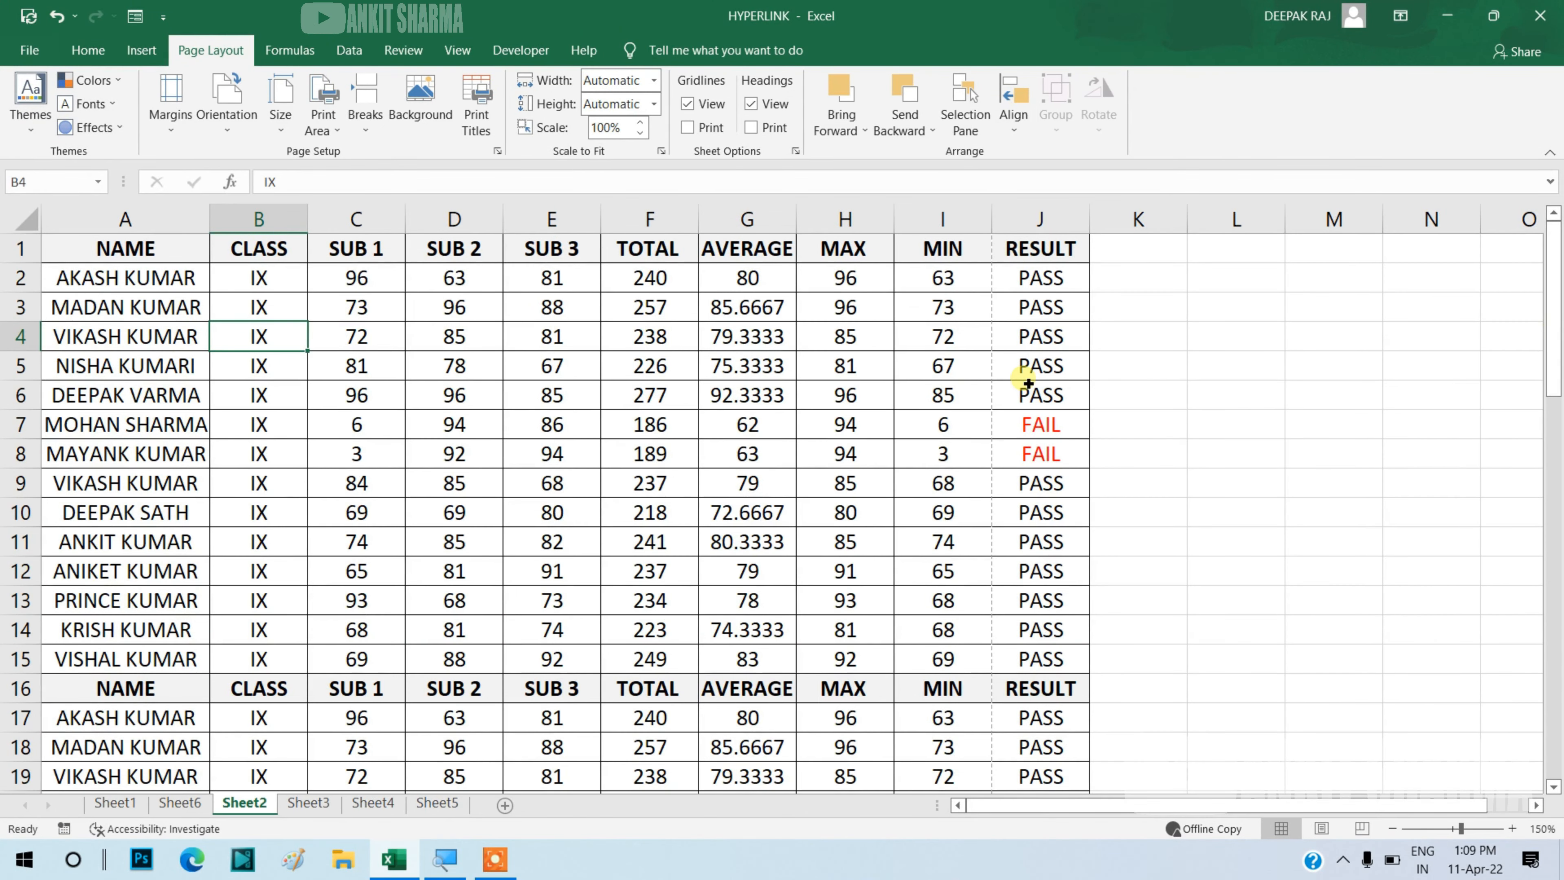
key("ctrl+p")
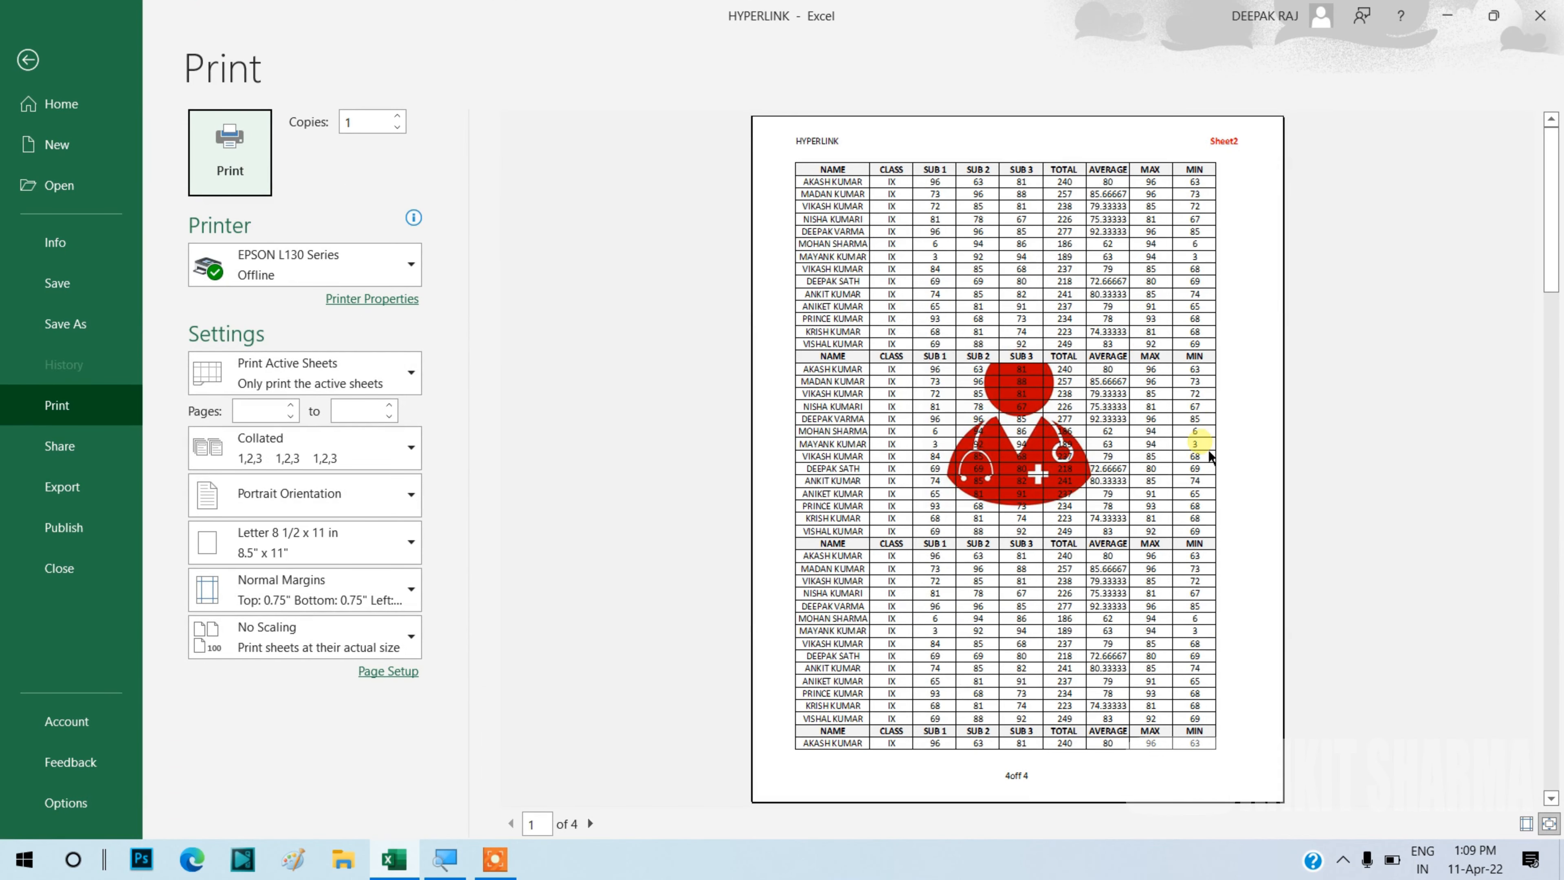
left_click(66, 59)
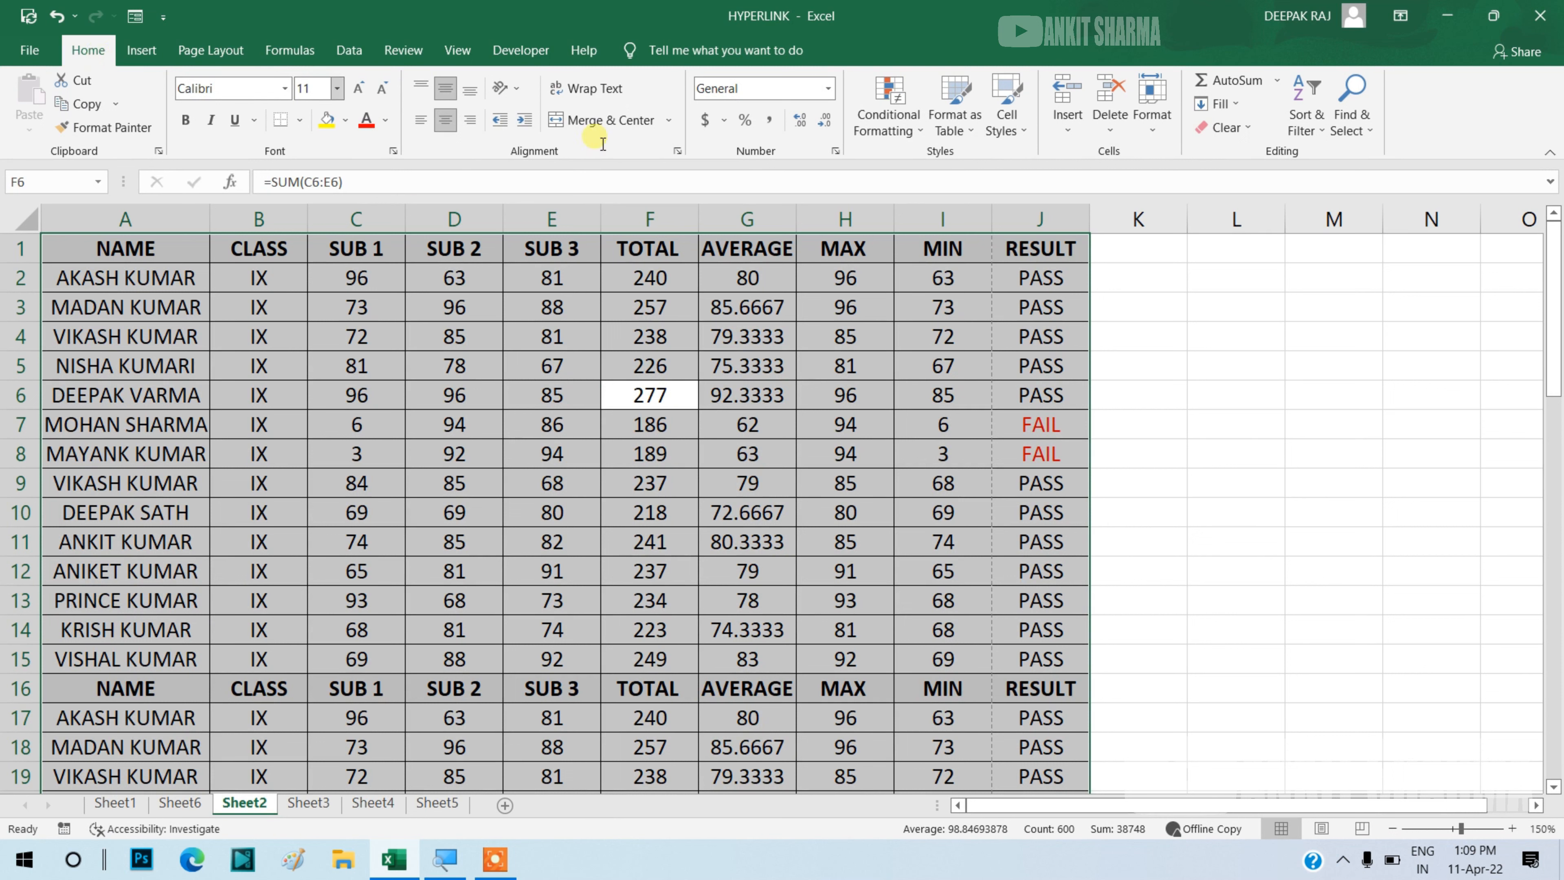
AutoFit the column widths of the whole marks table and check the page in the print preview.
left_click(1159, 126)
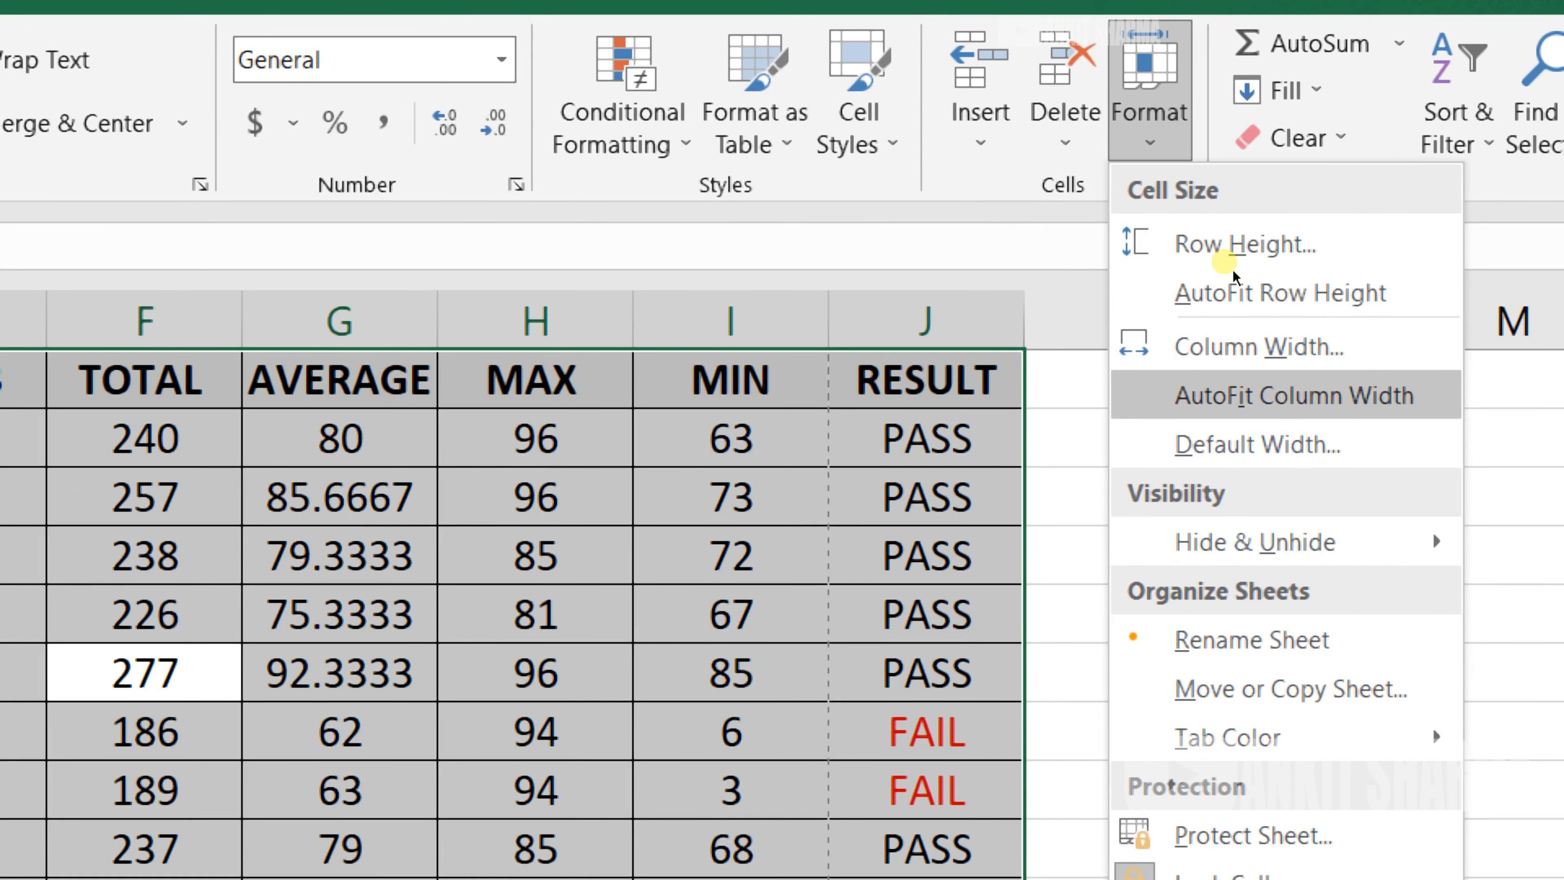
left_click(1293, 395)
left_click(924, 554)
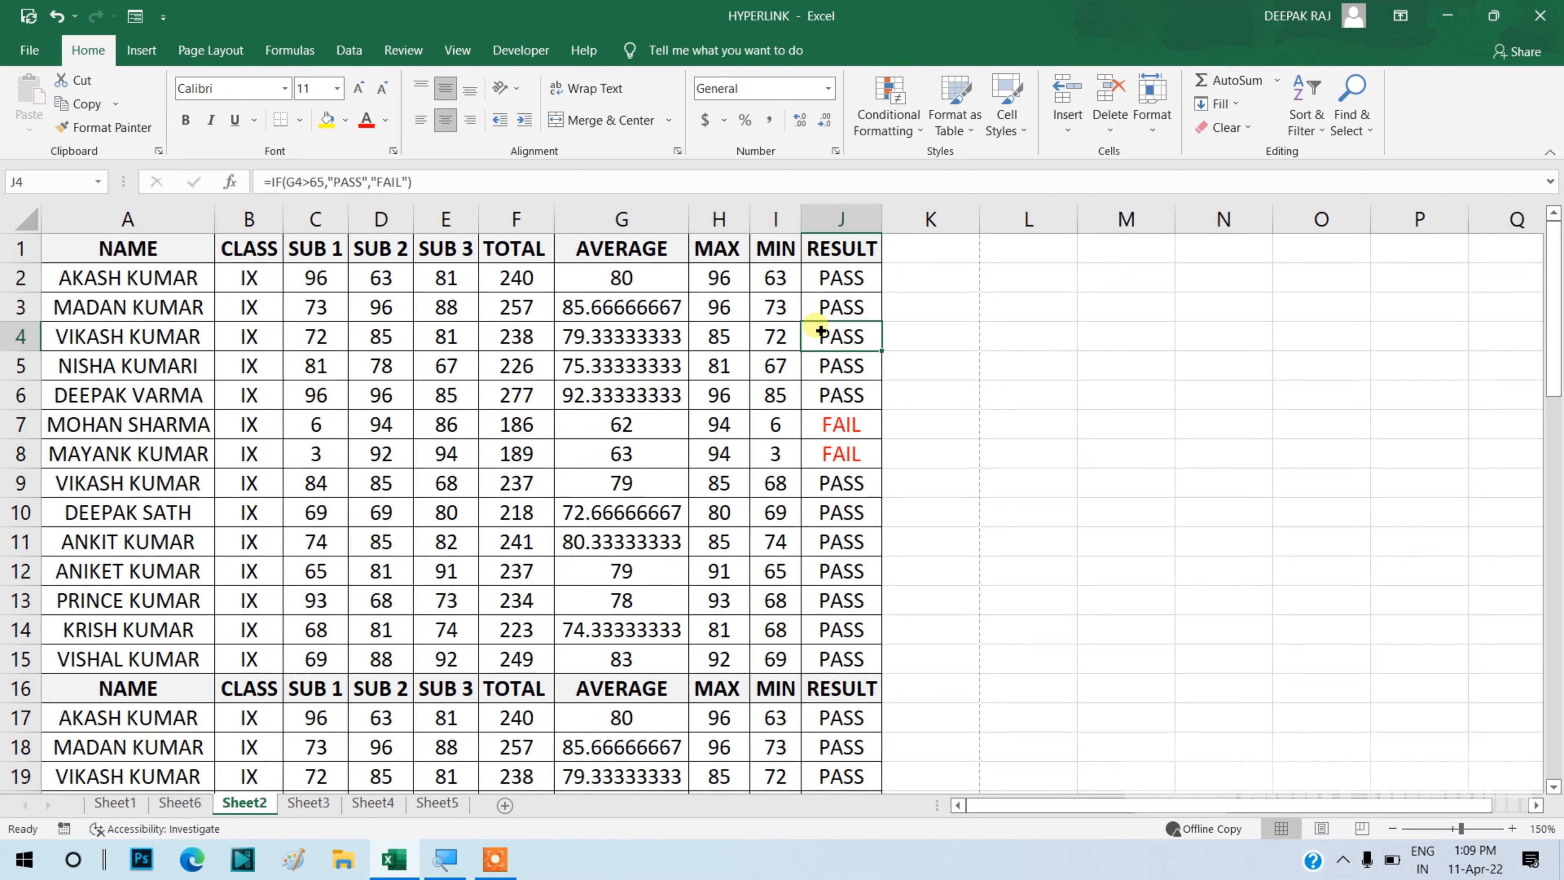
key("ctrl+p")
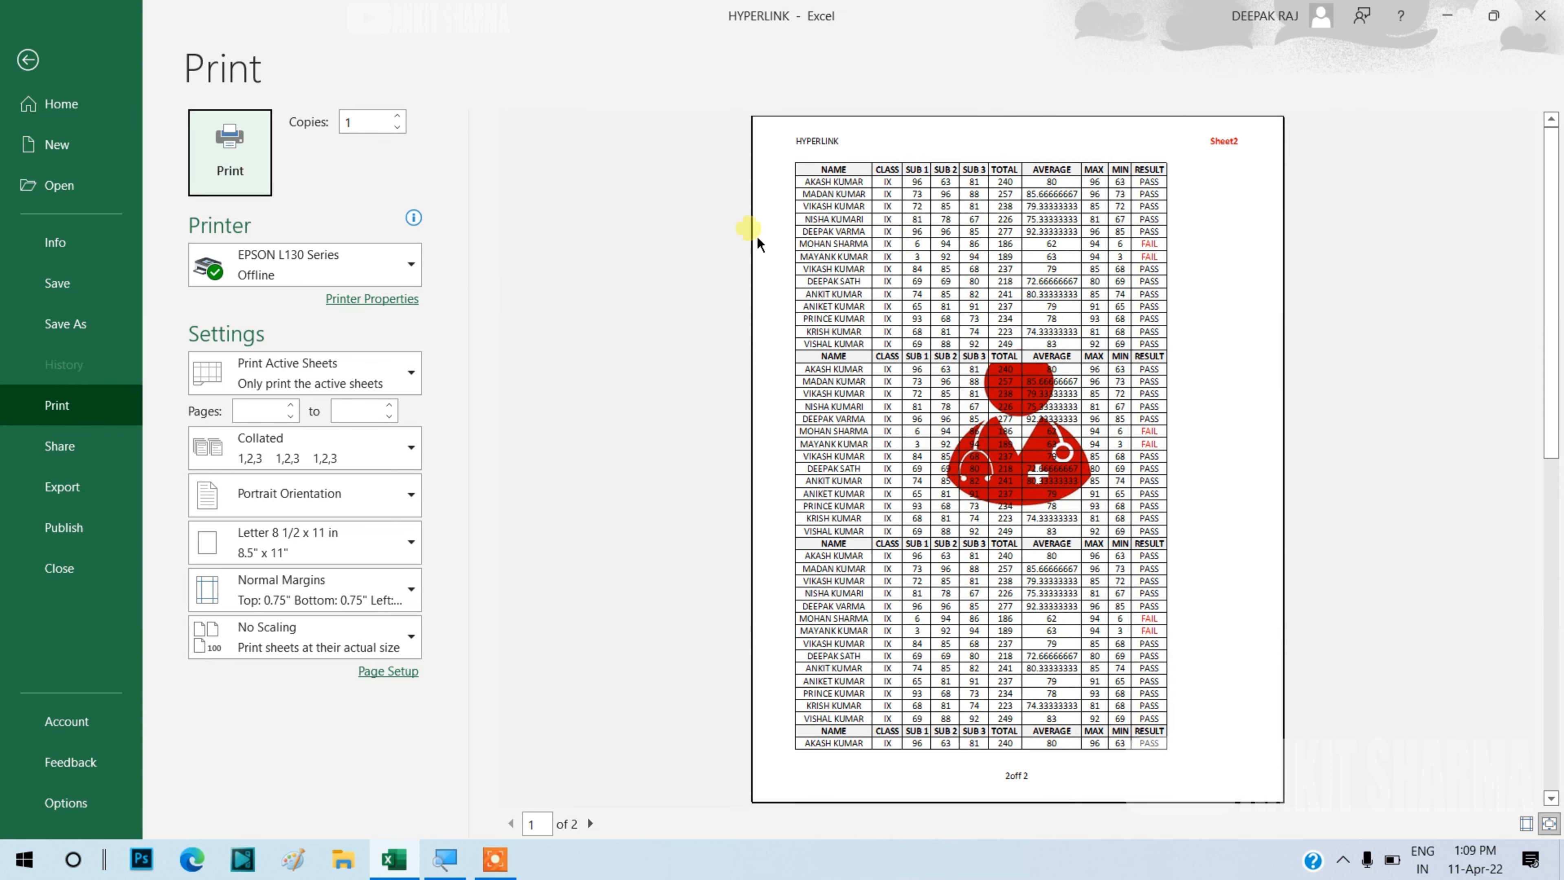
left_click(86, 72)
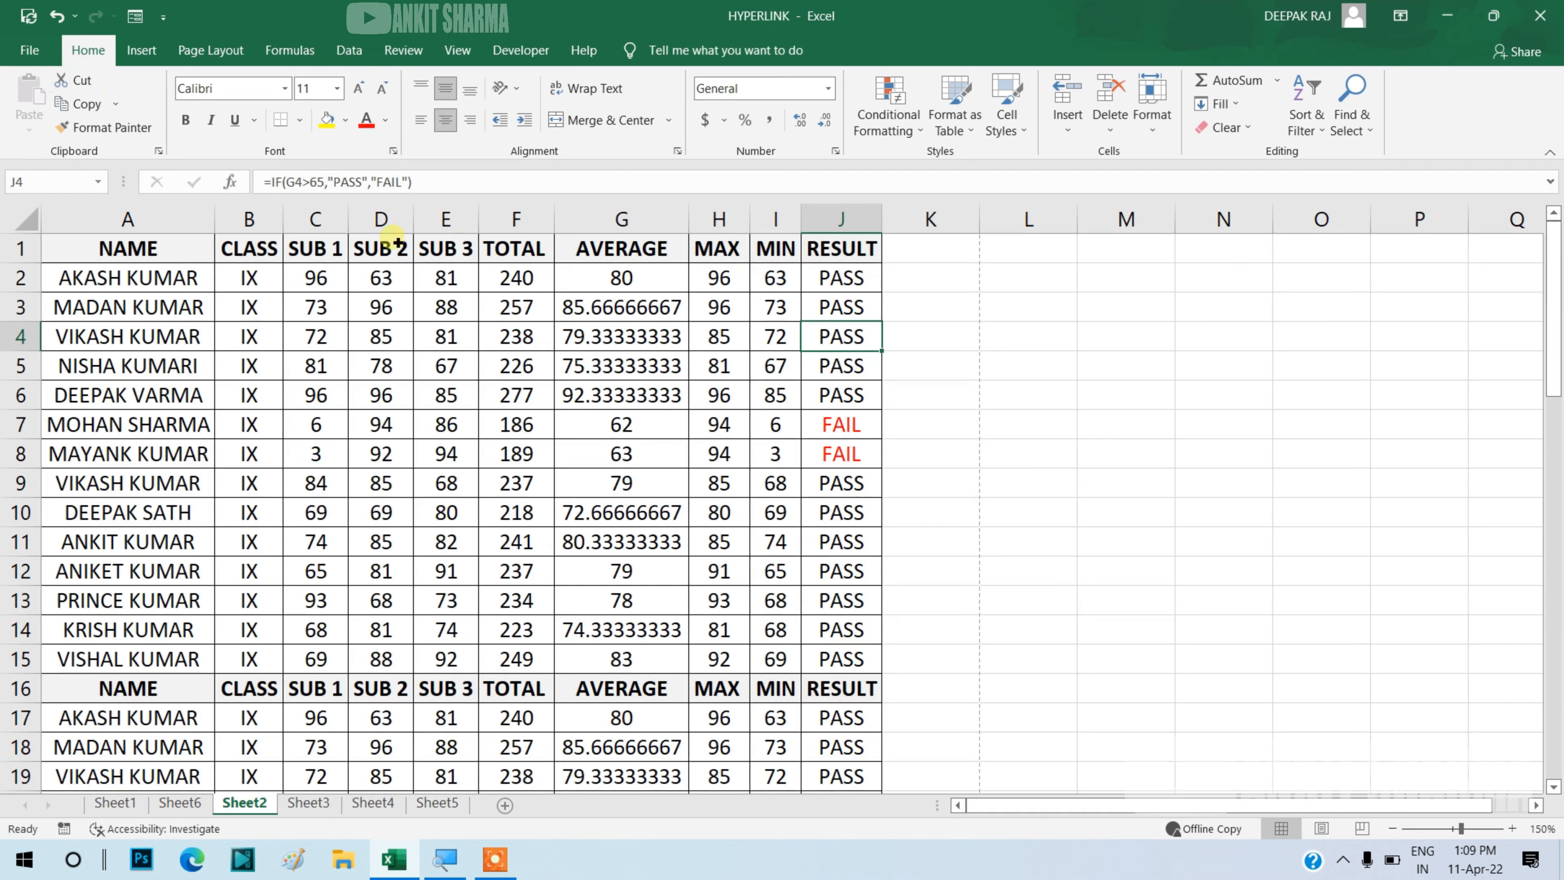
Undo the column-width AutoFit on the marks table.
left_click(674, 396)
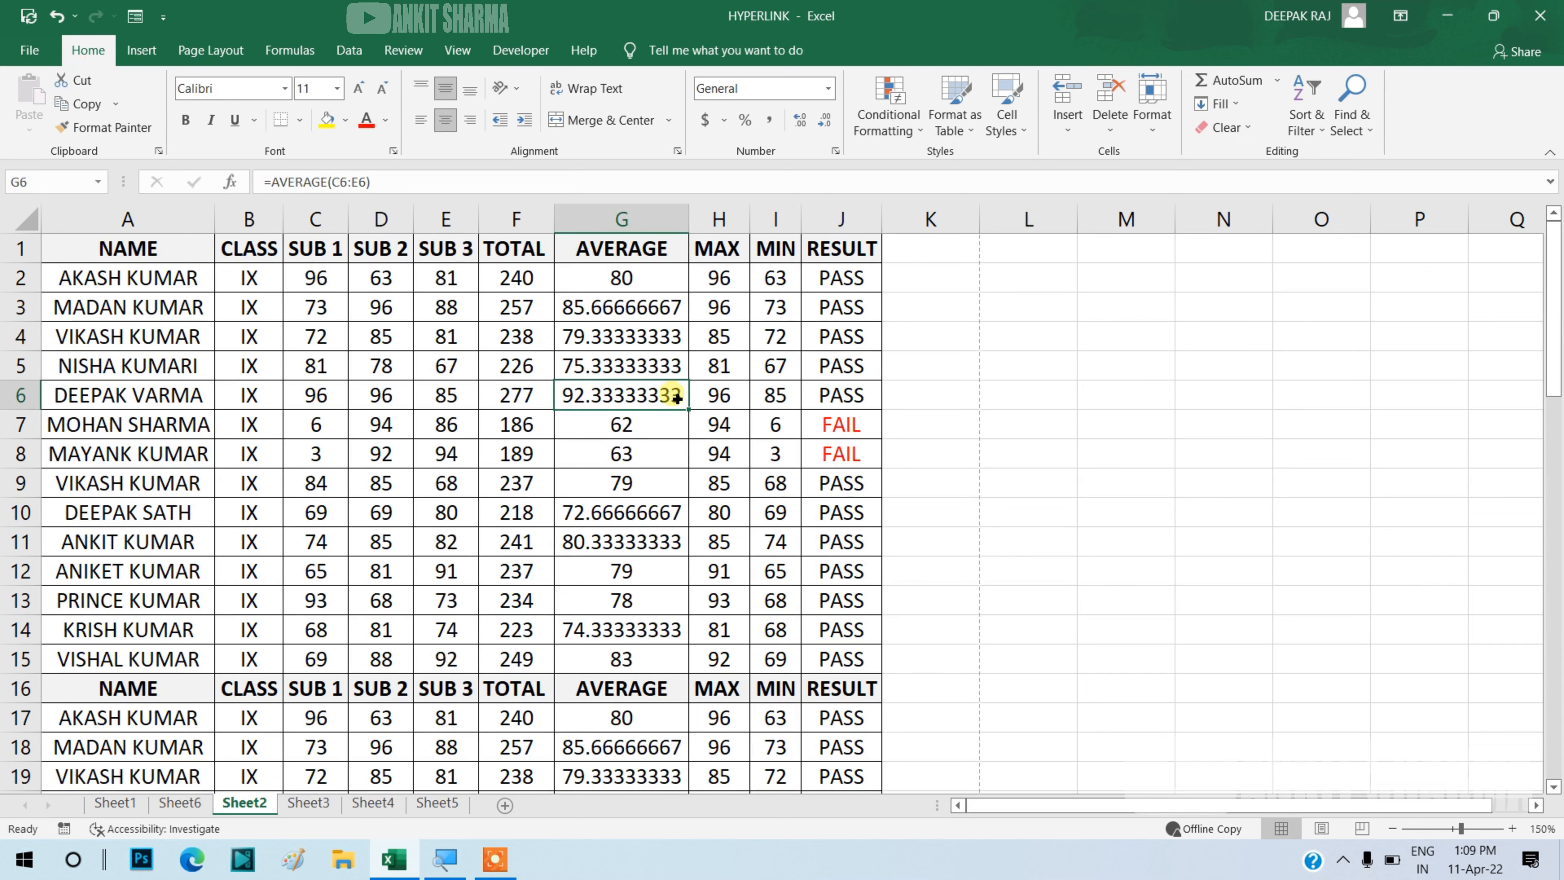
left_click(486, 392)
key("ctrl+z")
Select the entire marks table on Sheet2 and AutoFit its column widths.
key("ctrl+a")
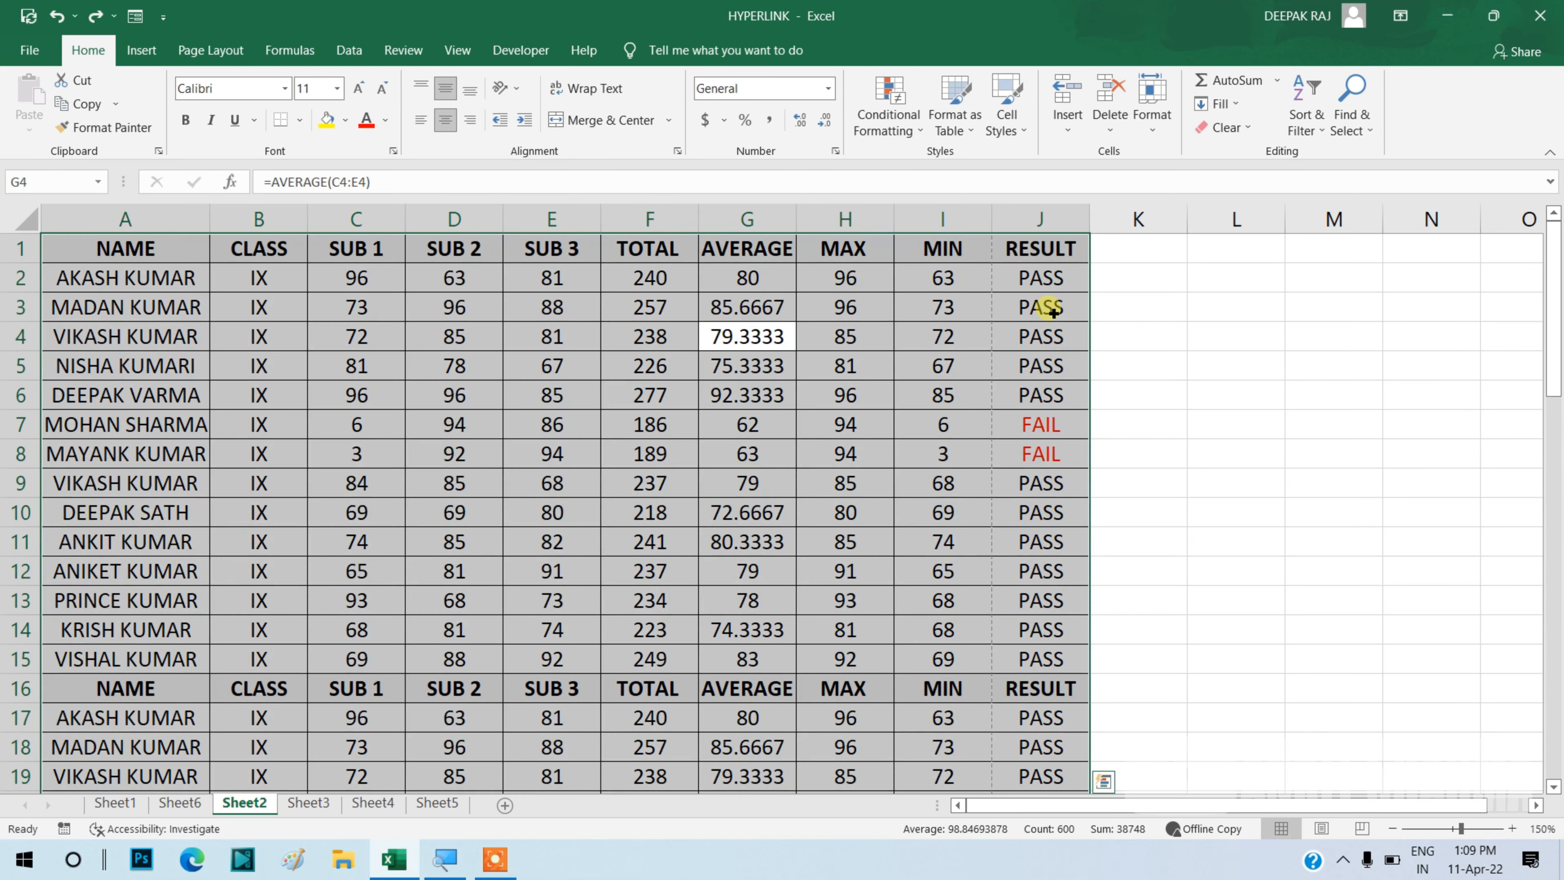
key("alt+h")
key("o")
key("i")
left_click(897, 307)
Copy the MAX, MIN and RESULT headers from H1:J1 to K1:M1 and check the sheet in the print preview.
left_click(728, 257)
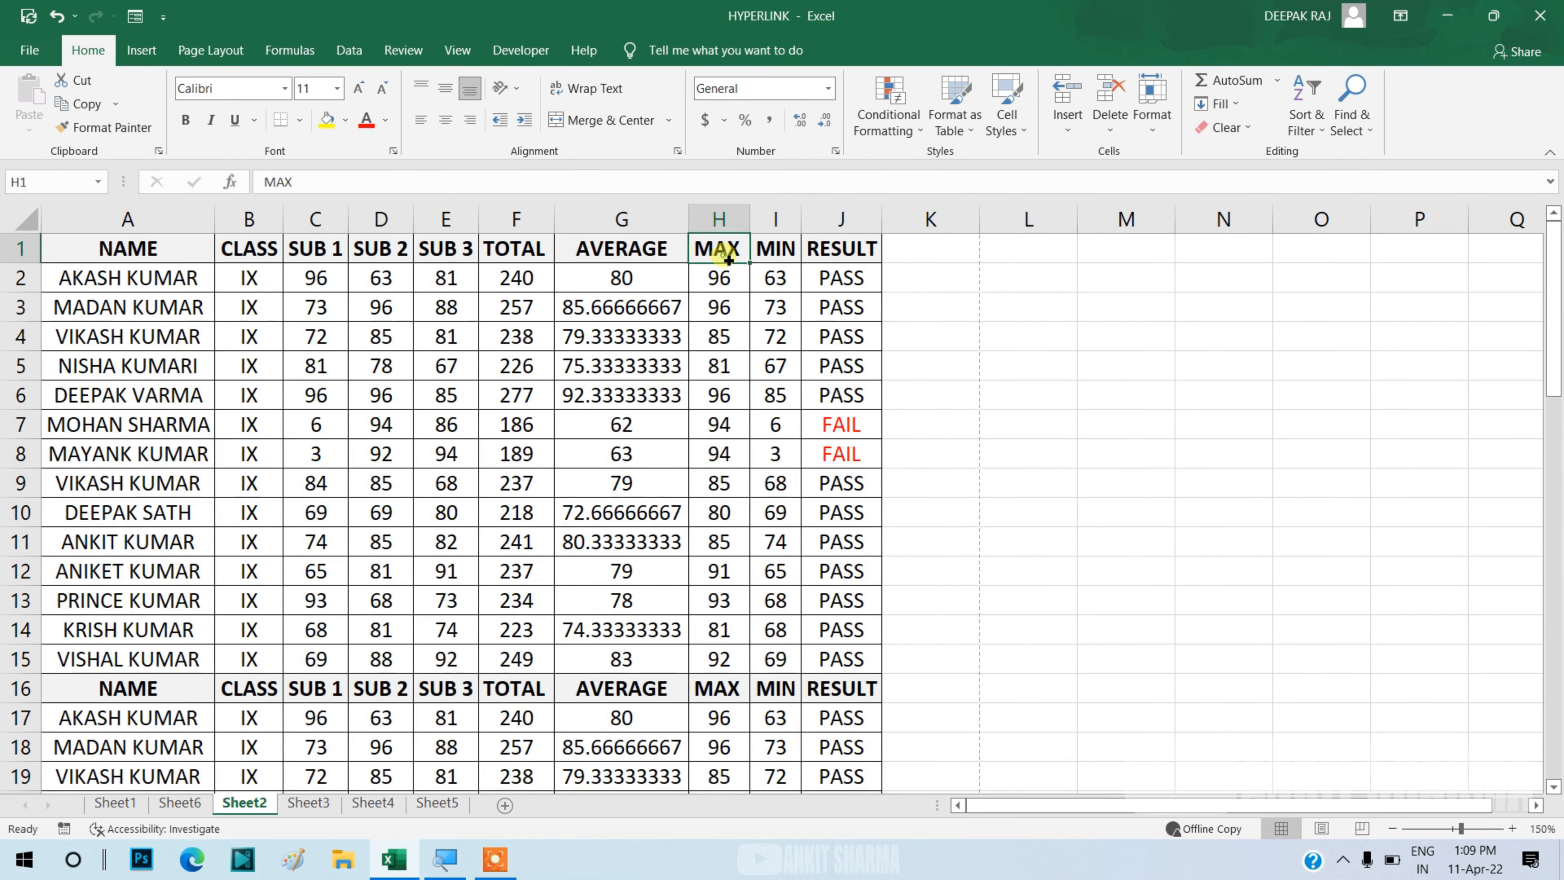
left_click_drag(728, 258, 839, 255)
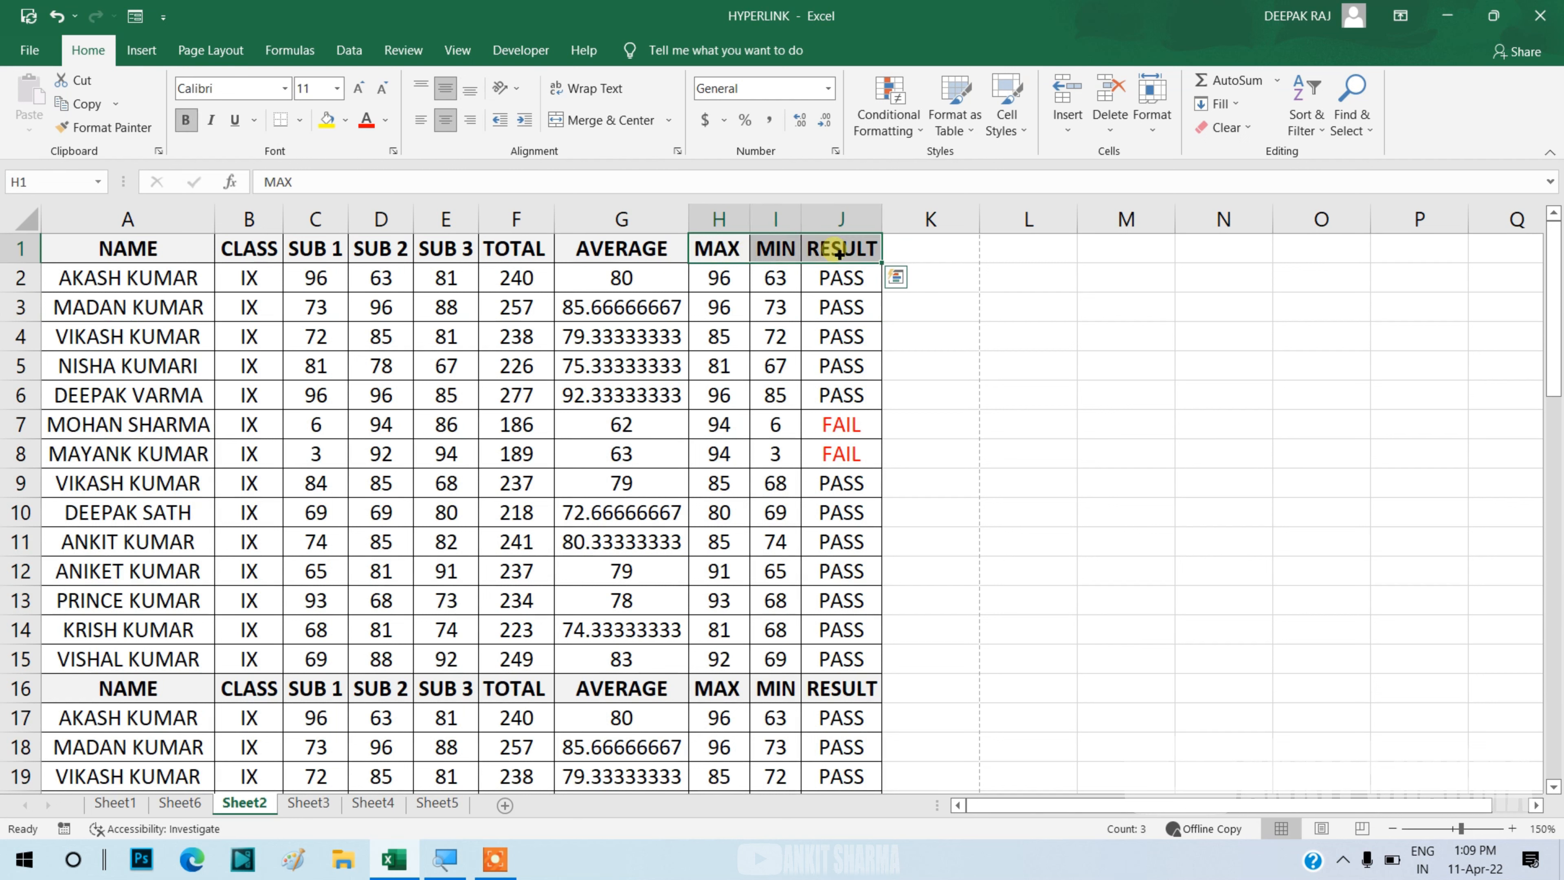
left_click(855, 253)
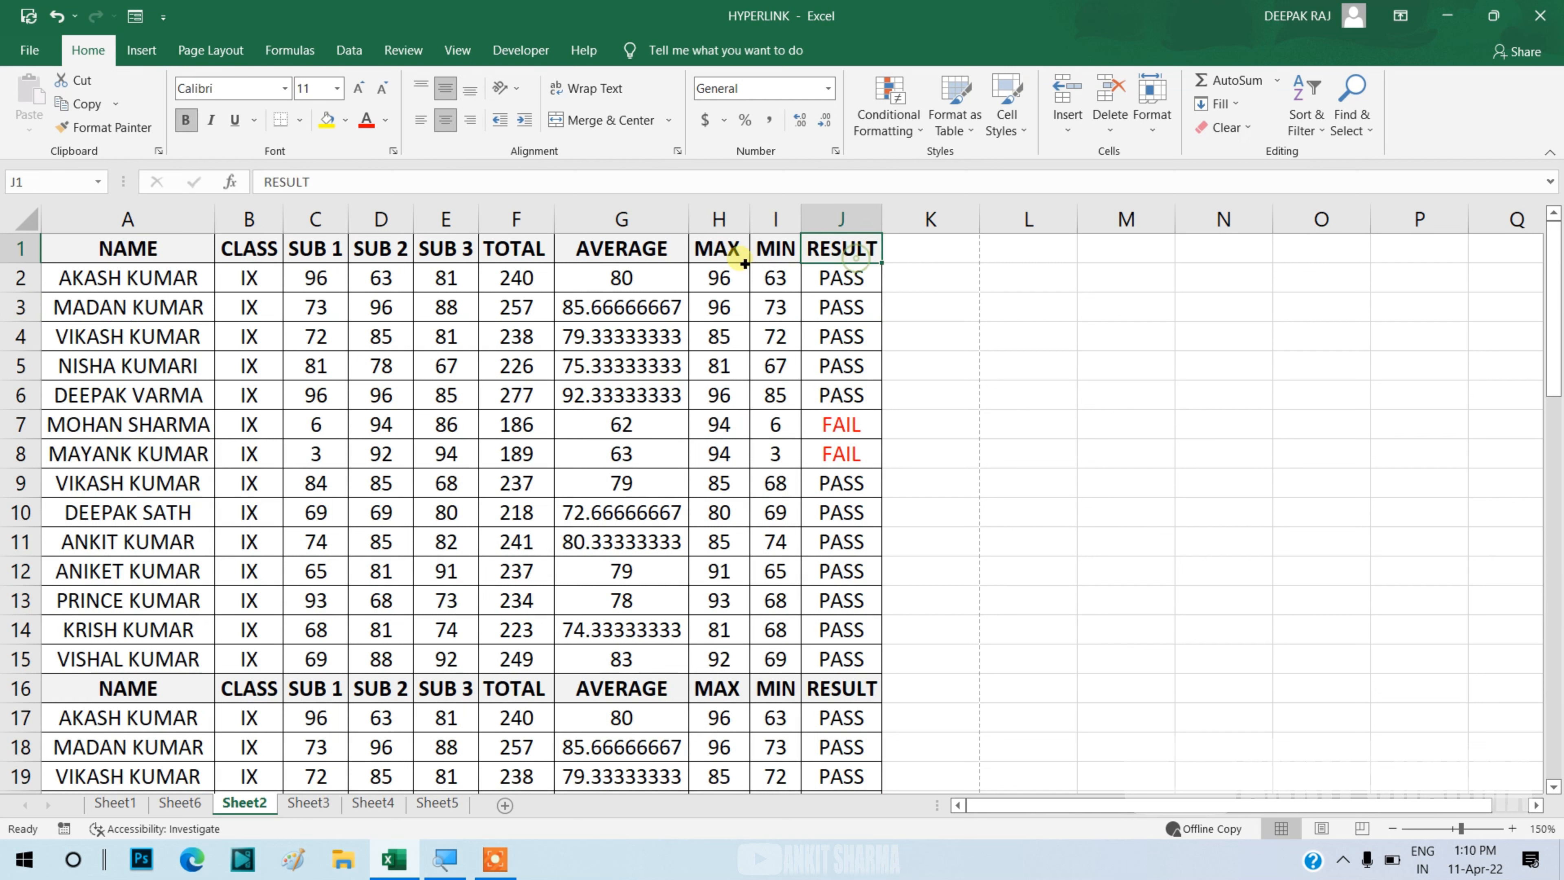
left_click_drag(726, 252, 1095, 262)
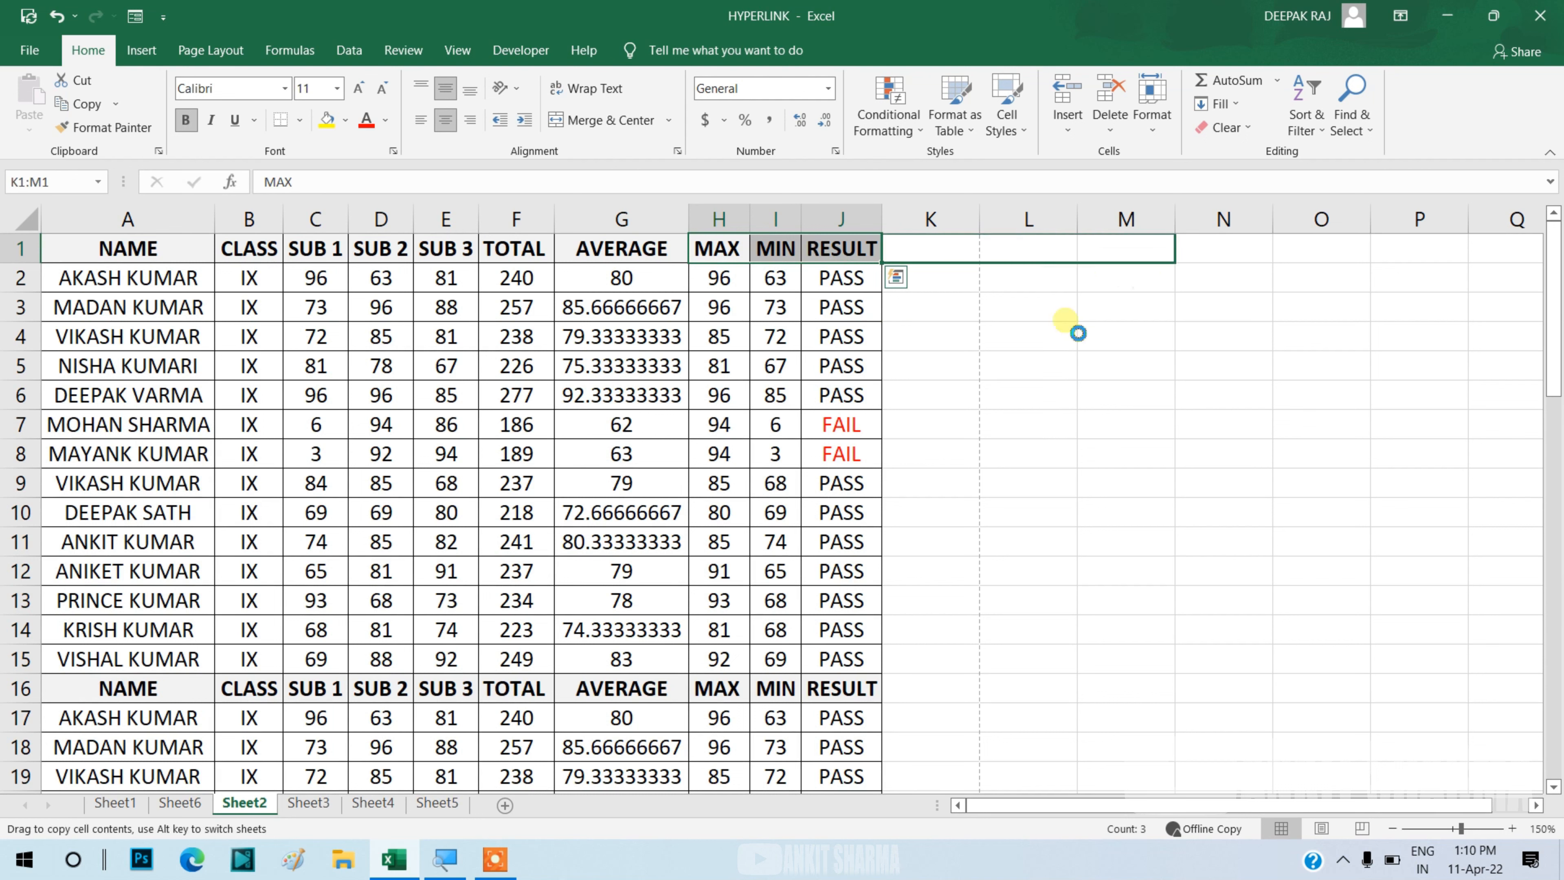
left_click(1046, 377)
key("ctrl+p")
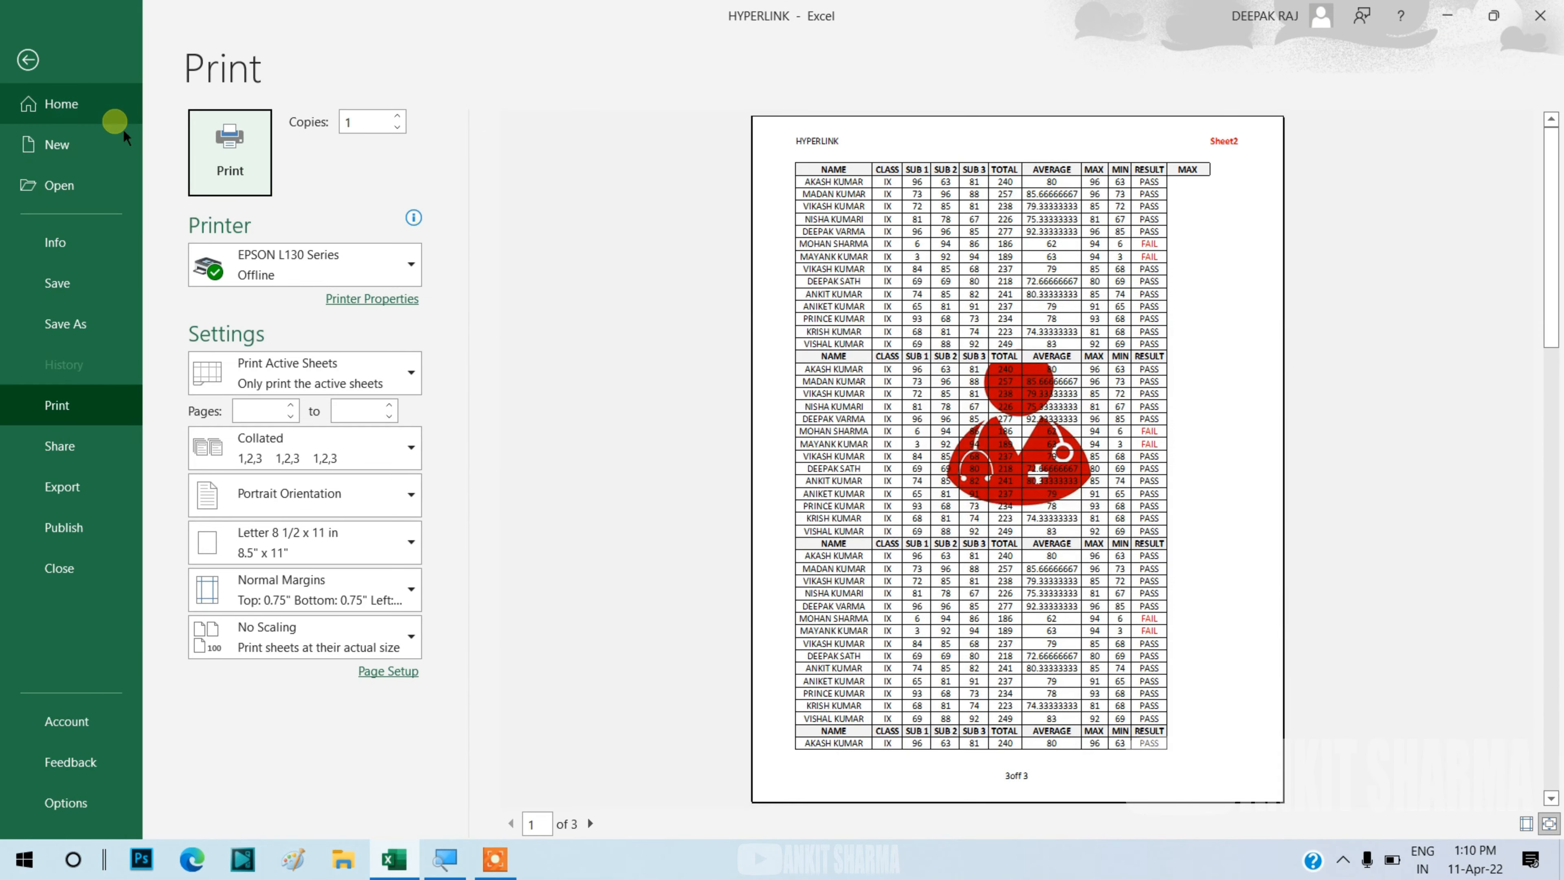
left_click(64, 69)
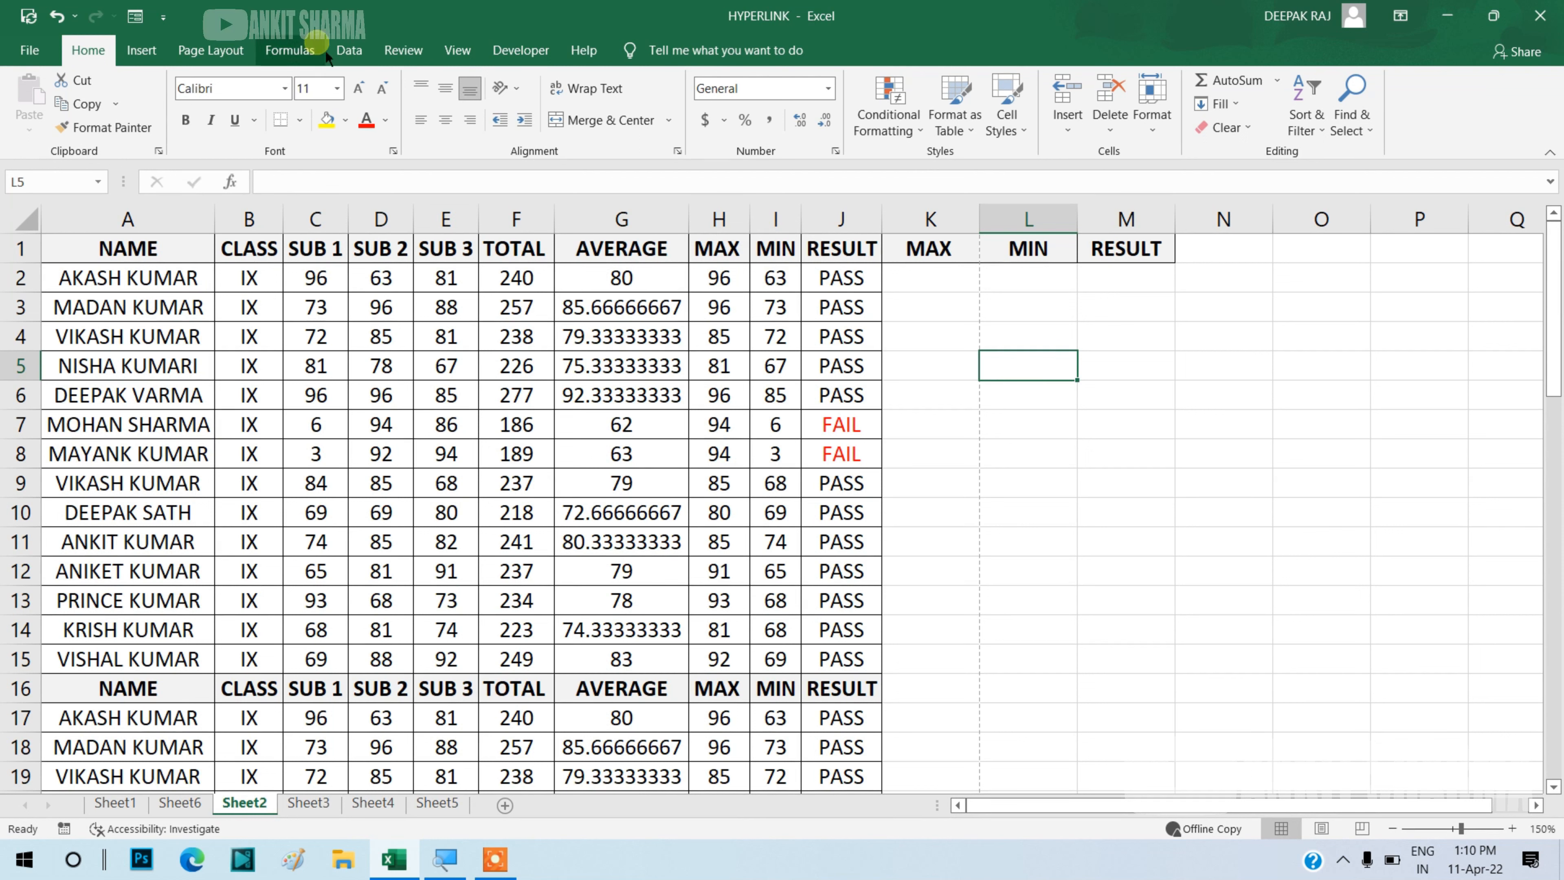
Set the page orientation of Sheet2 to Landscape.
left_click(240, 53)
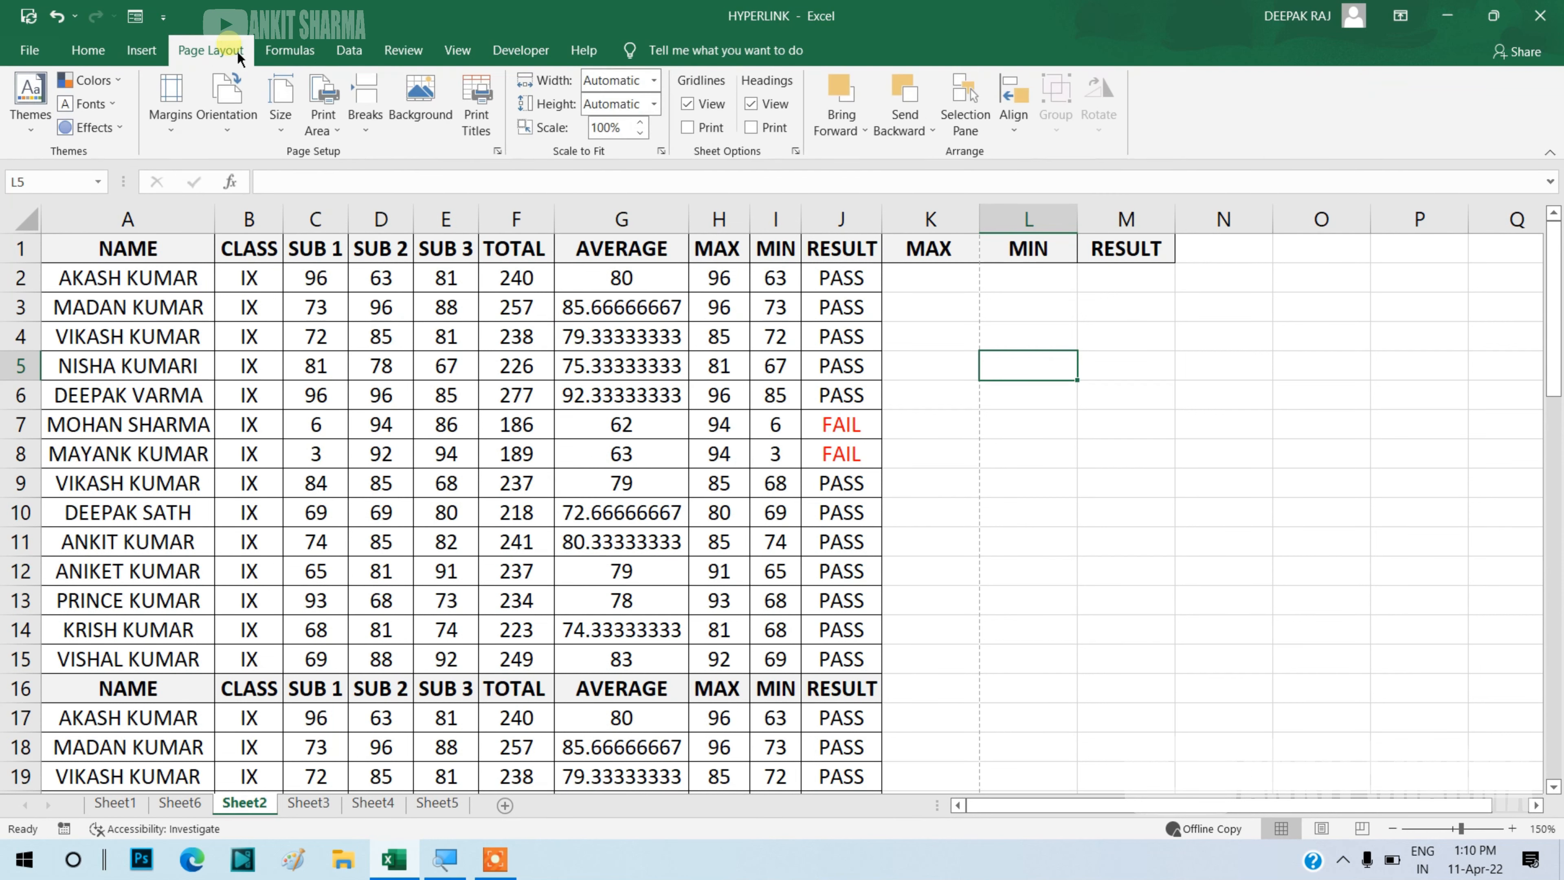
left_click(244, 116)
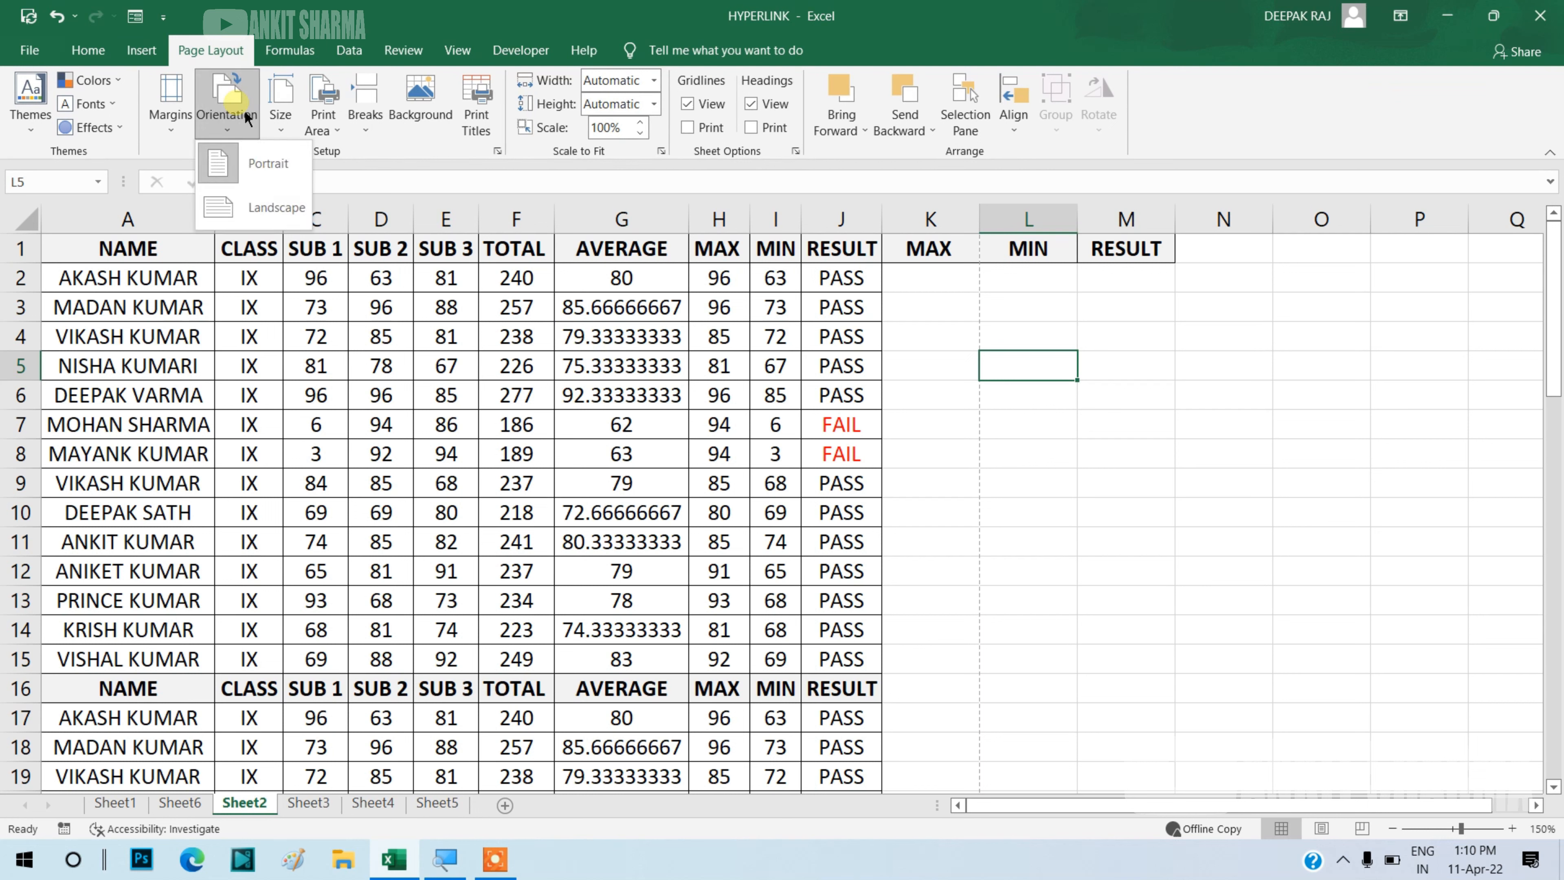
left_click(282, 212)
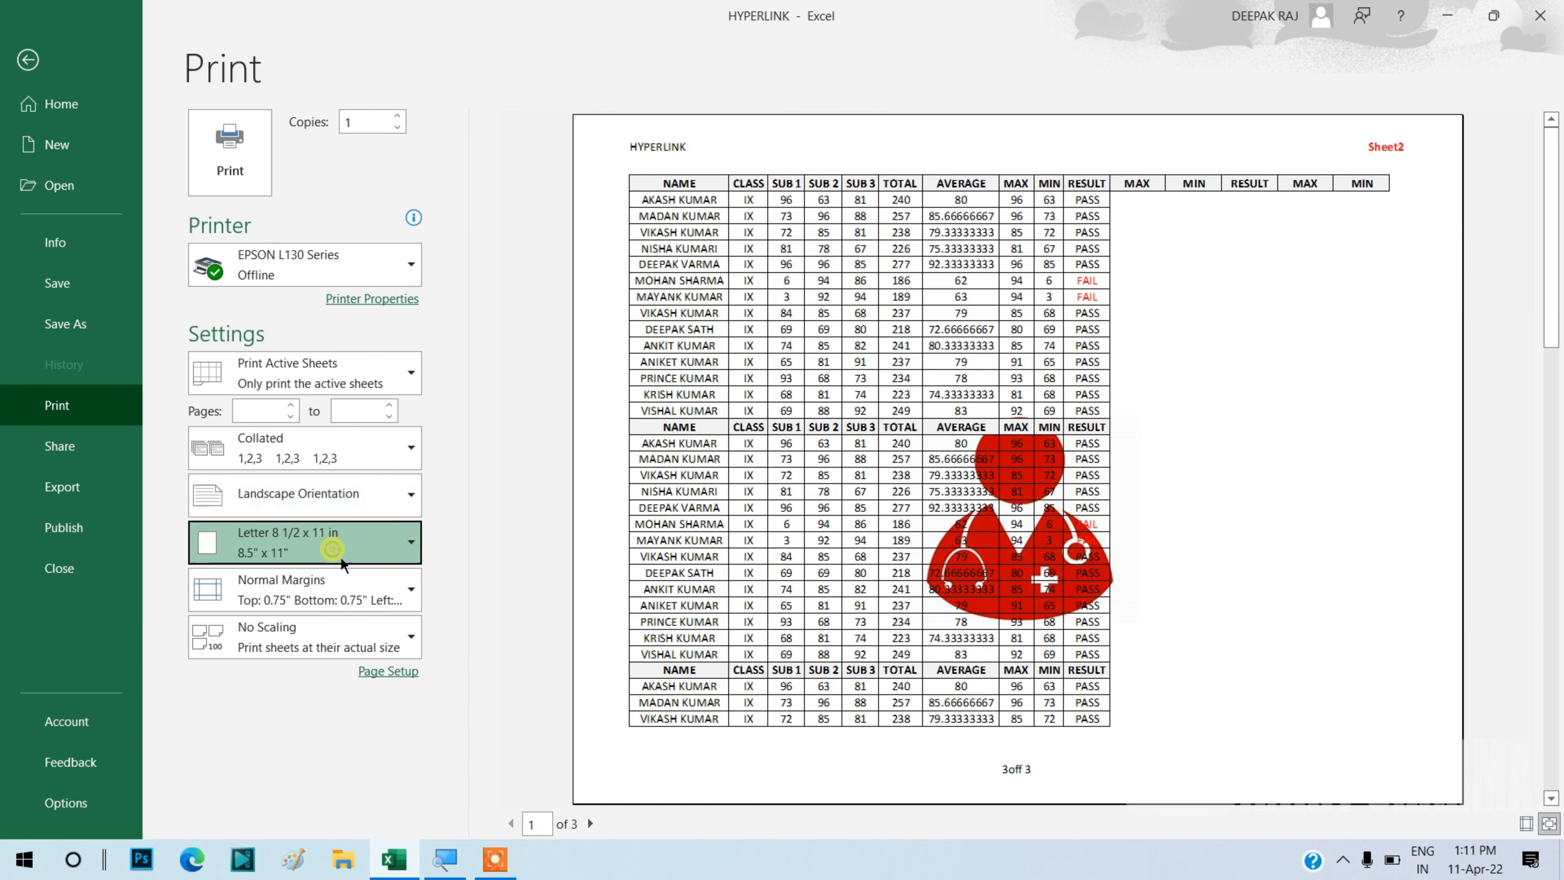
Review the available paper sizes in the print settings and in the worksheet's page layout options.
left_click(343, 550)
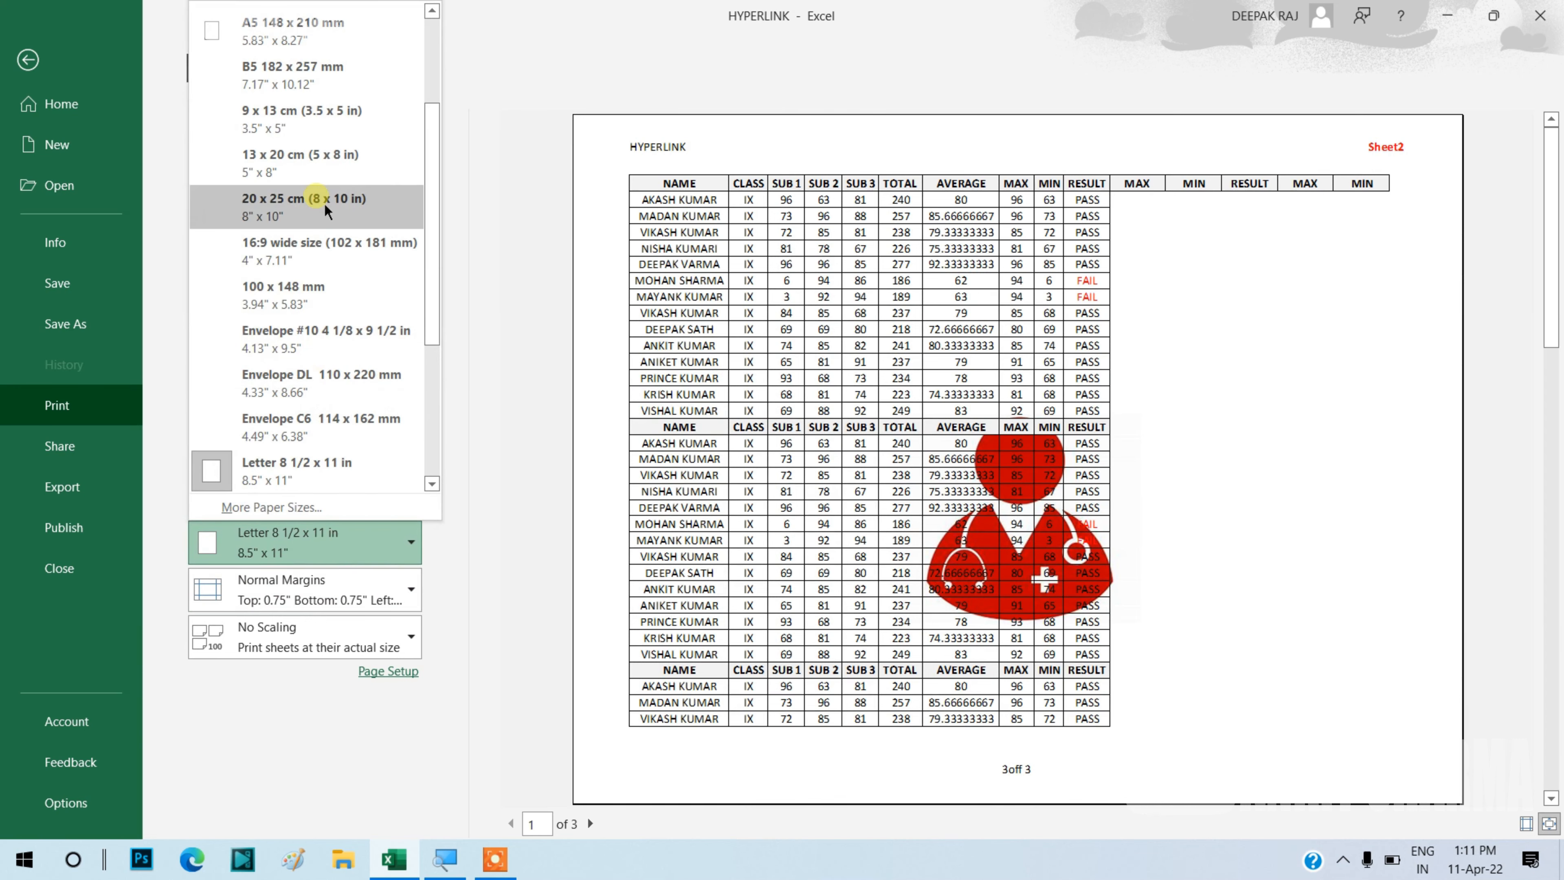
left_click(490, 378)
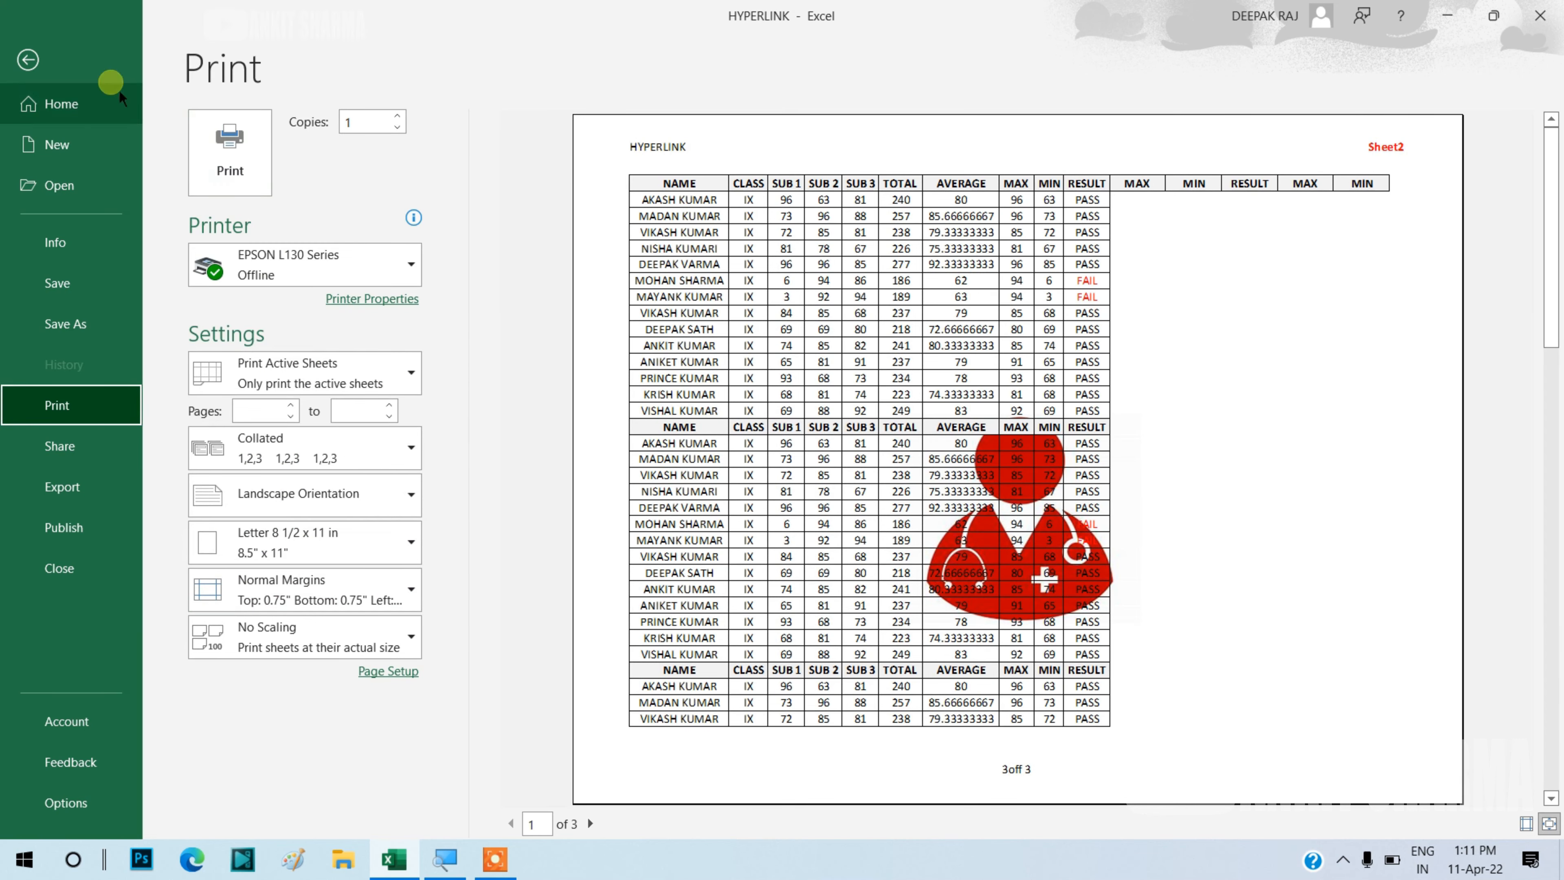
left_click(27, 59)
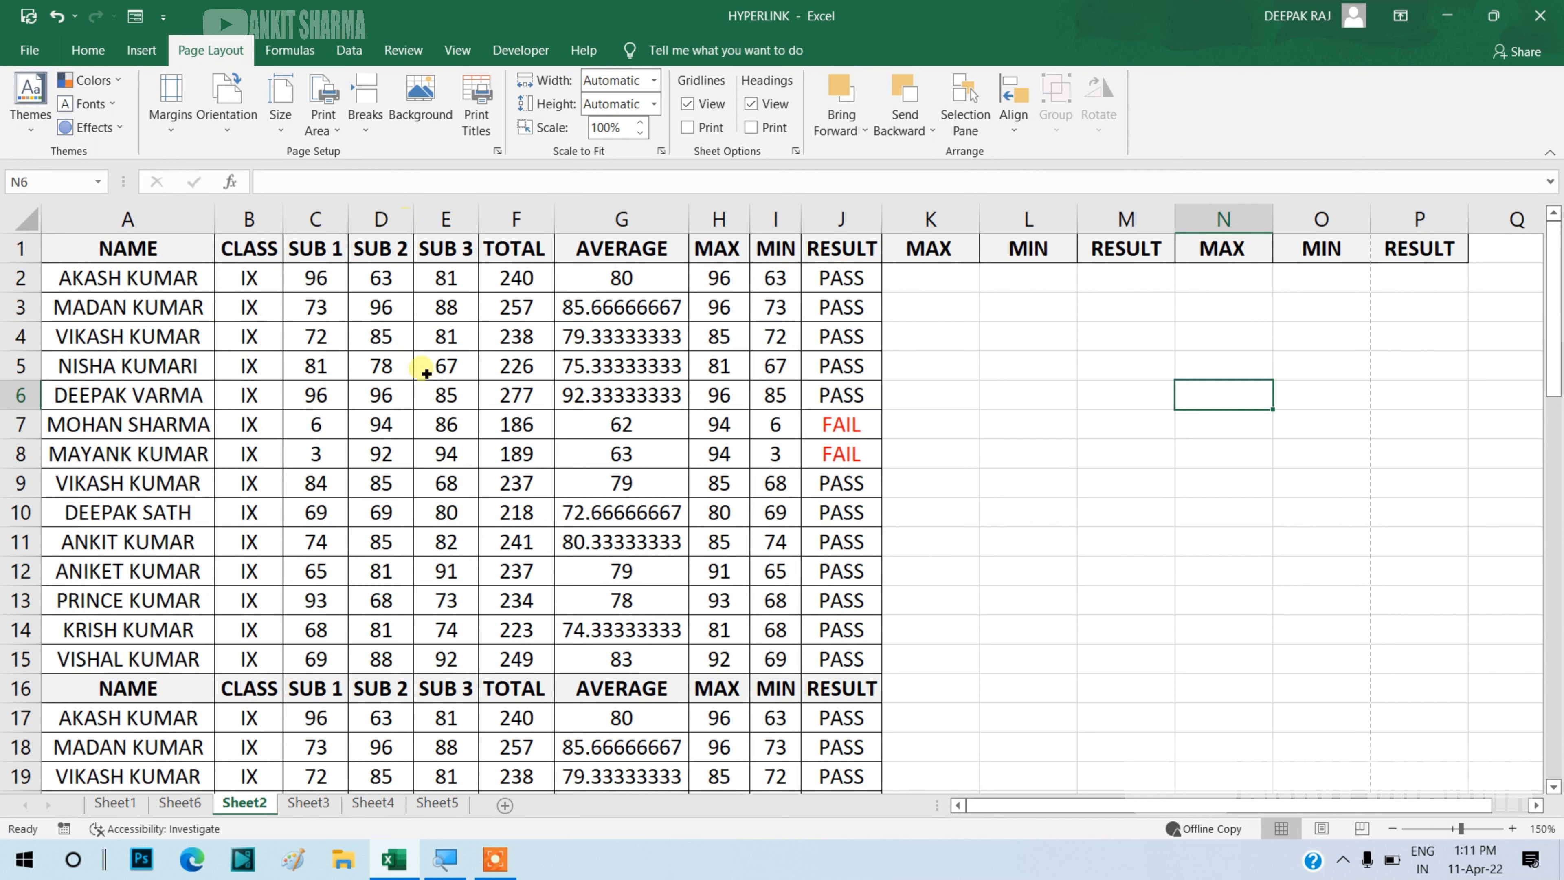
left_click(283, 117)
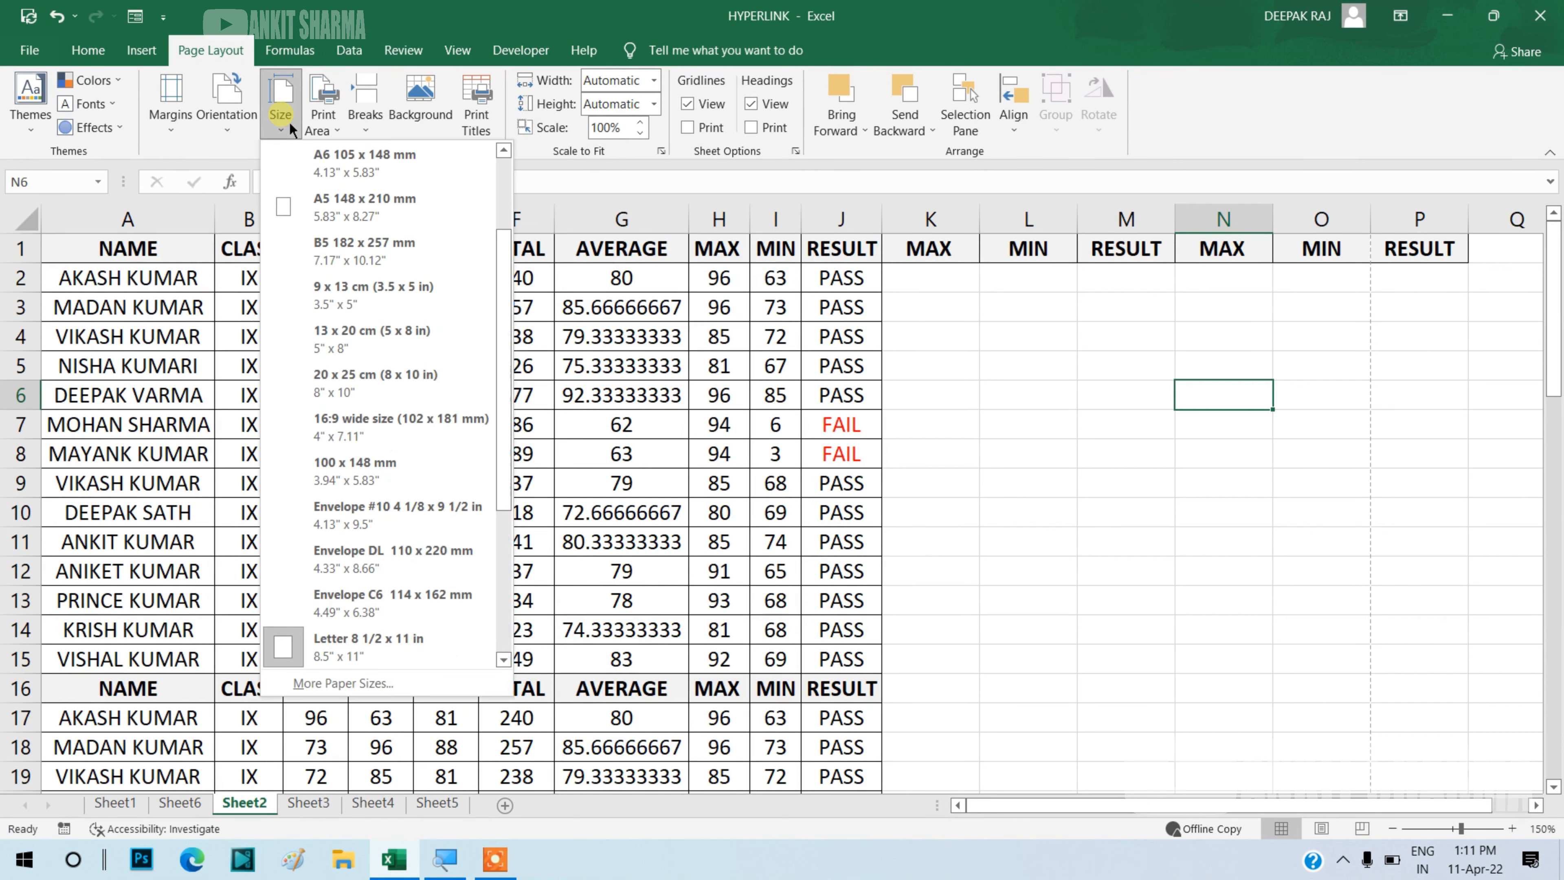
left_click(754, 533)
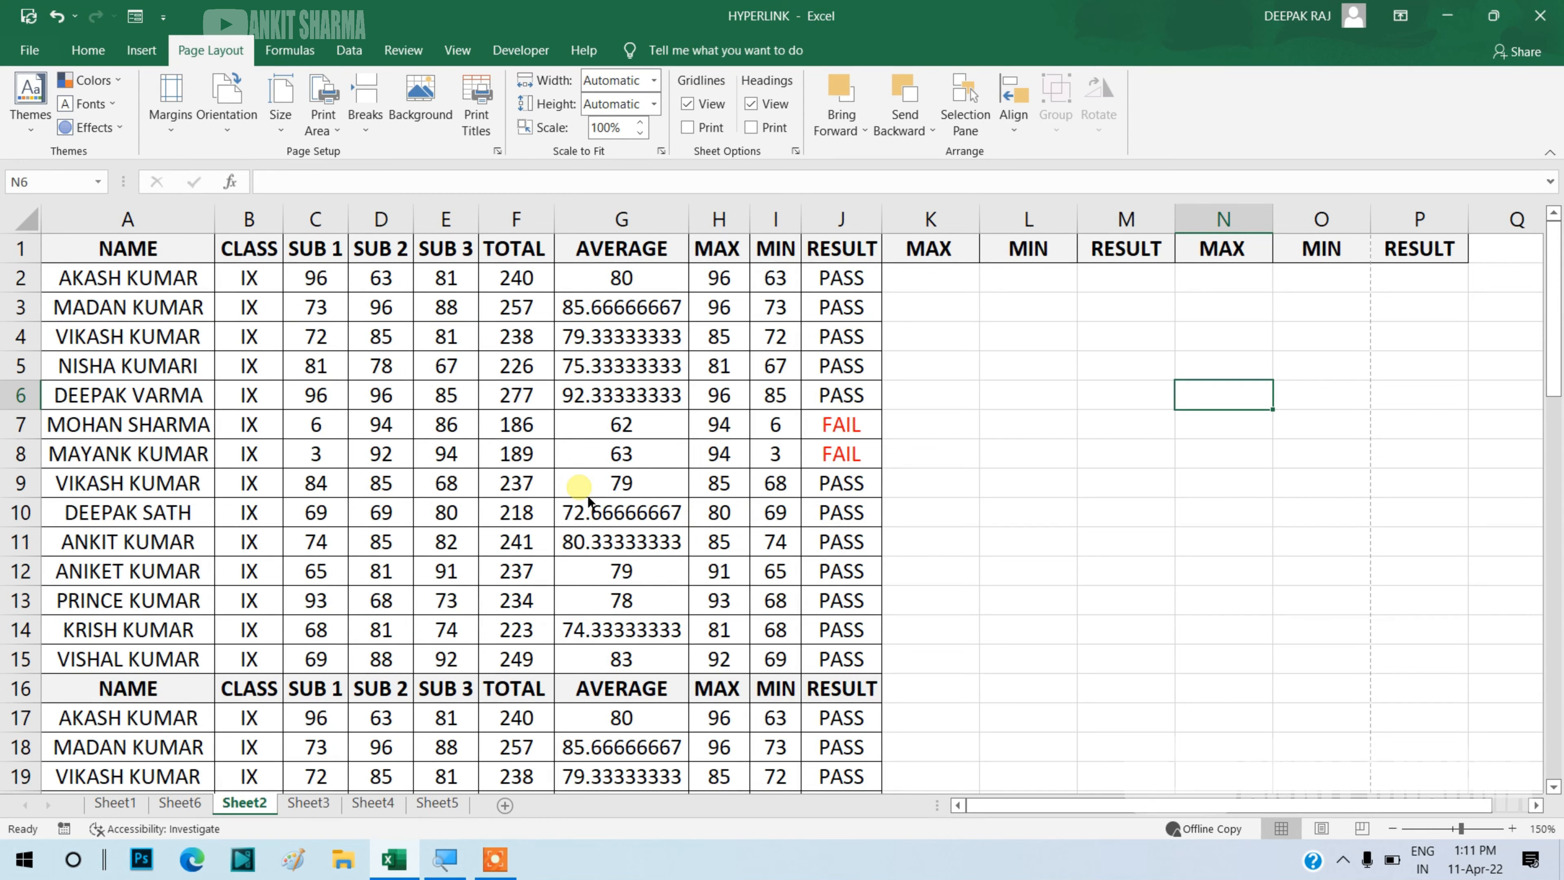
Set the print scaling of Sheet2 to Fit All Rows on One Page.
key("ctrl+p")
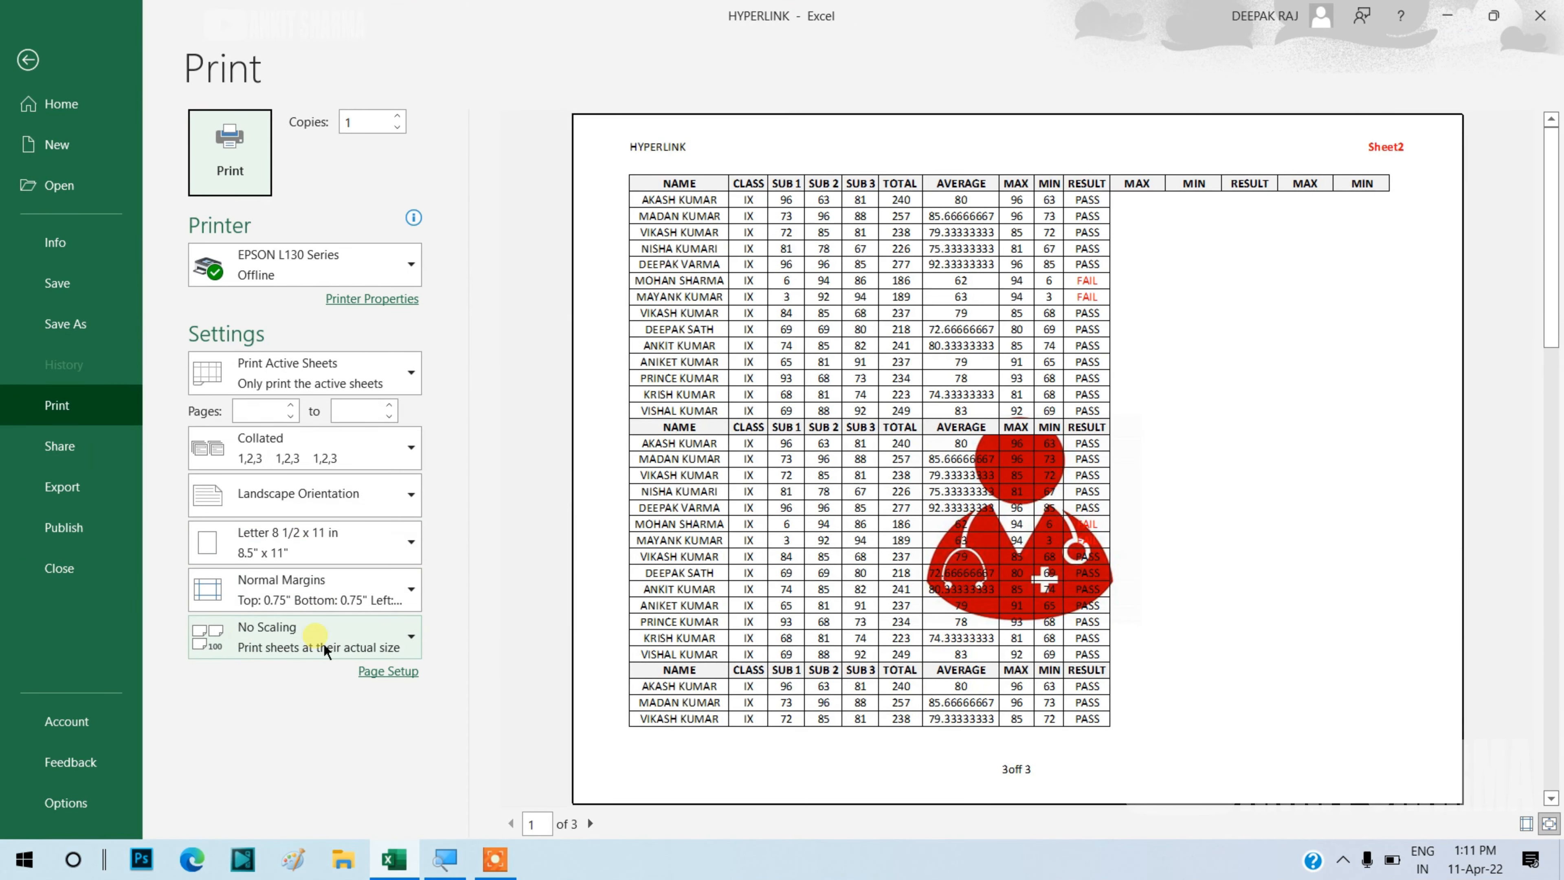
left_click(350, 649)
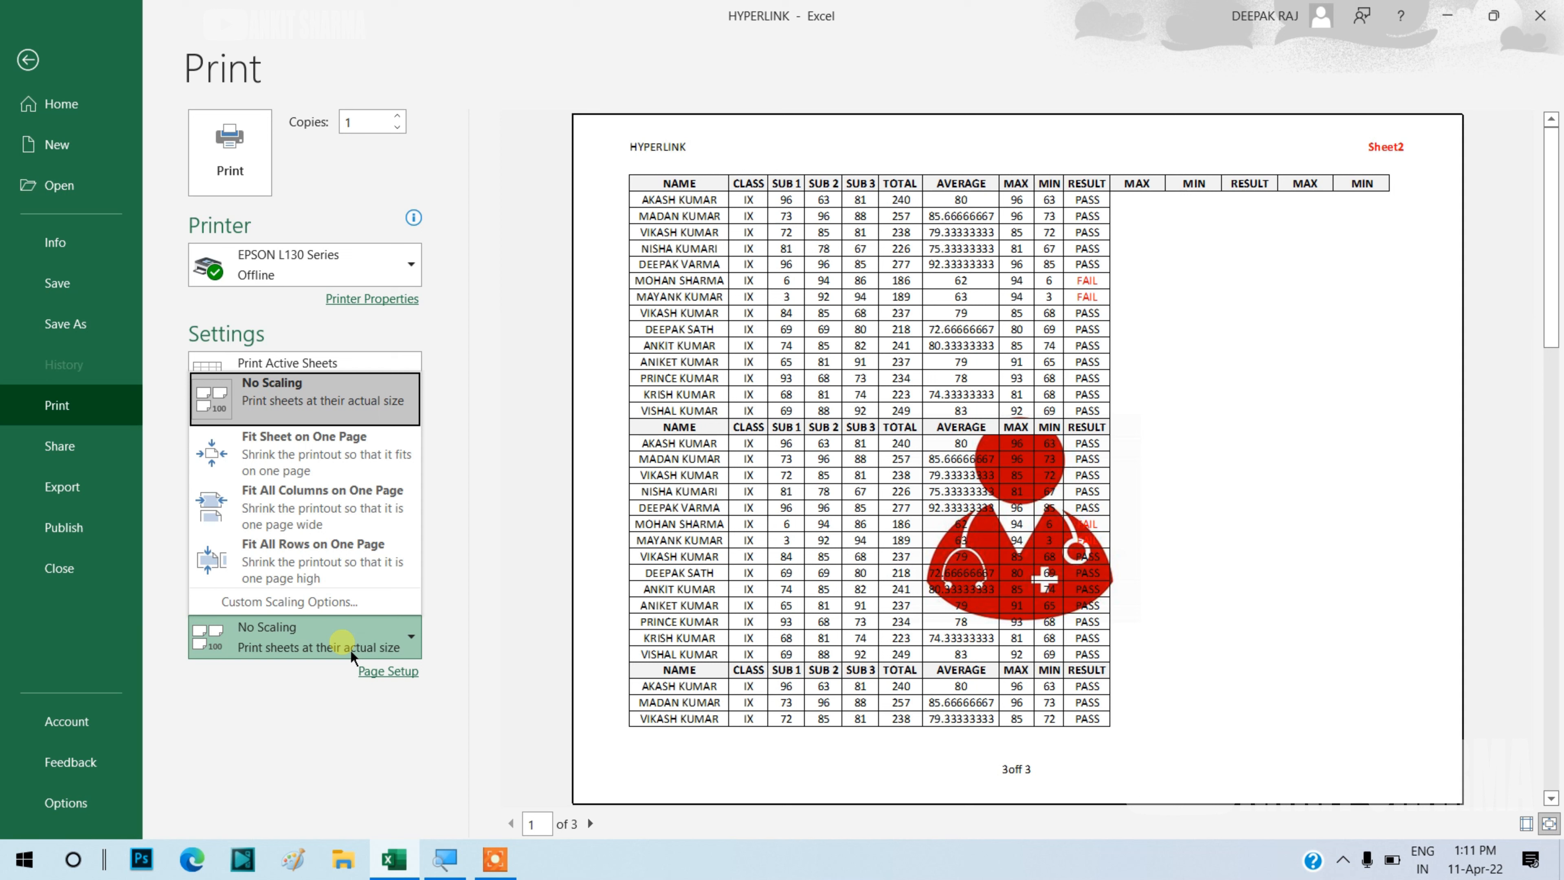
left_click(285, 568)
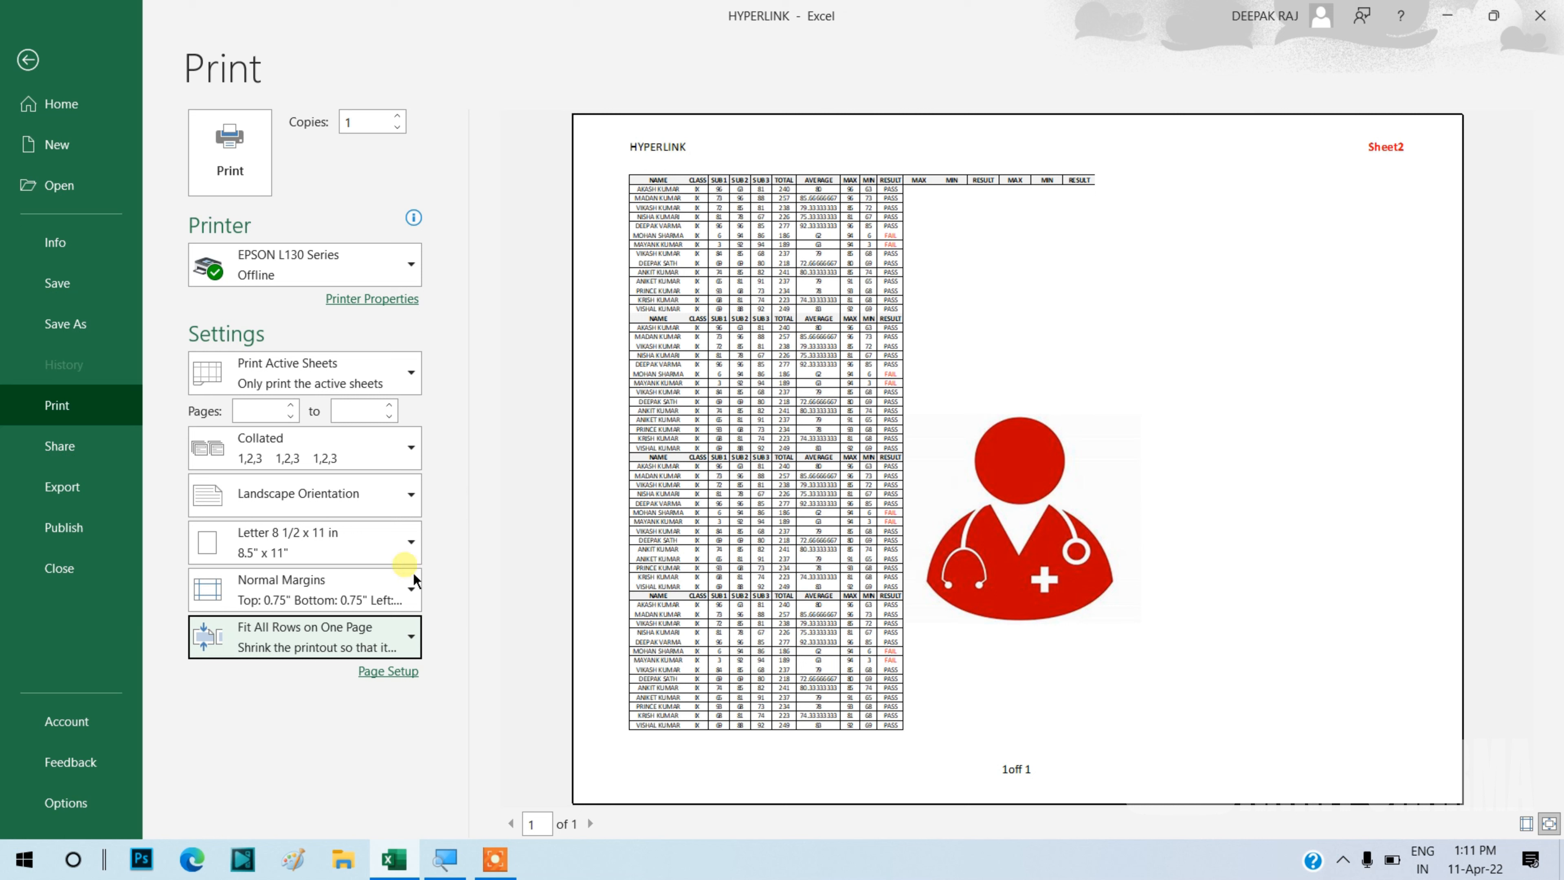
View the margin presets and set the print scaling to Fit All Columns on One Page.
left_click(399, 595)
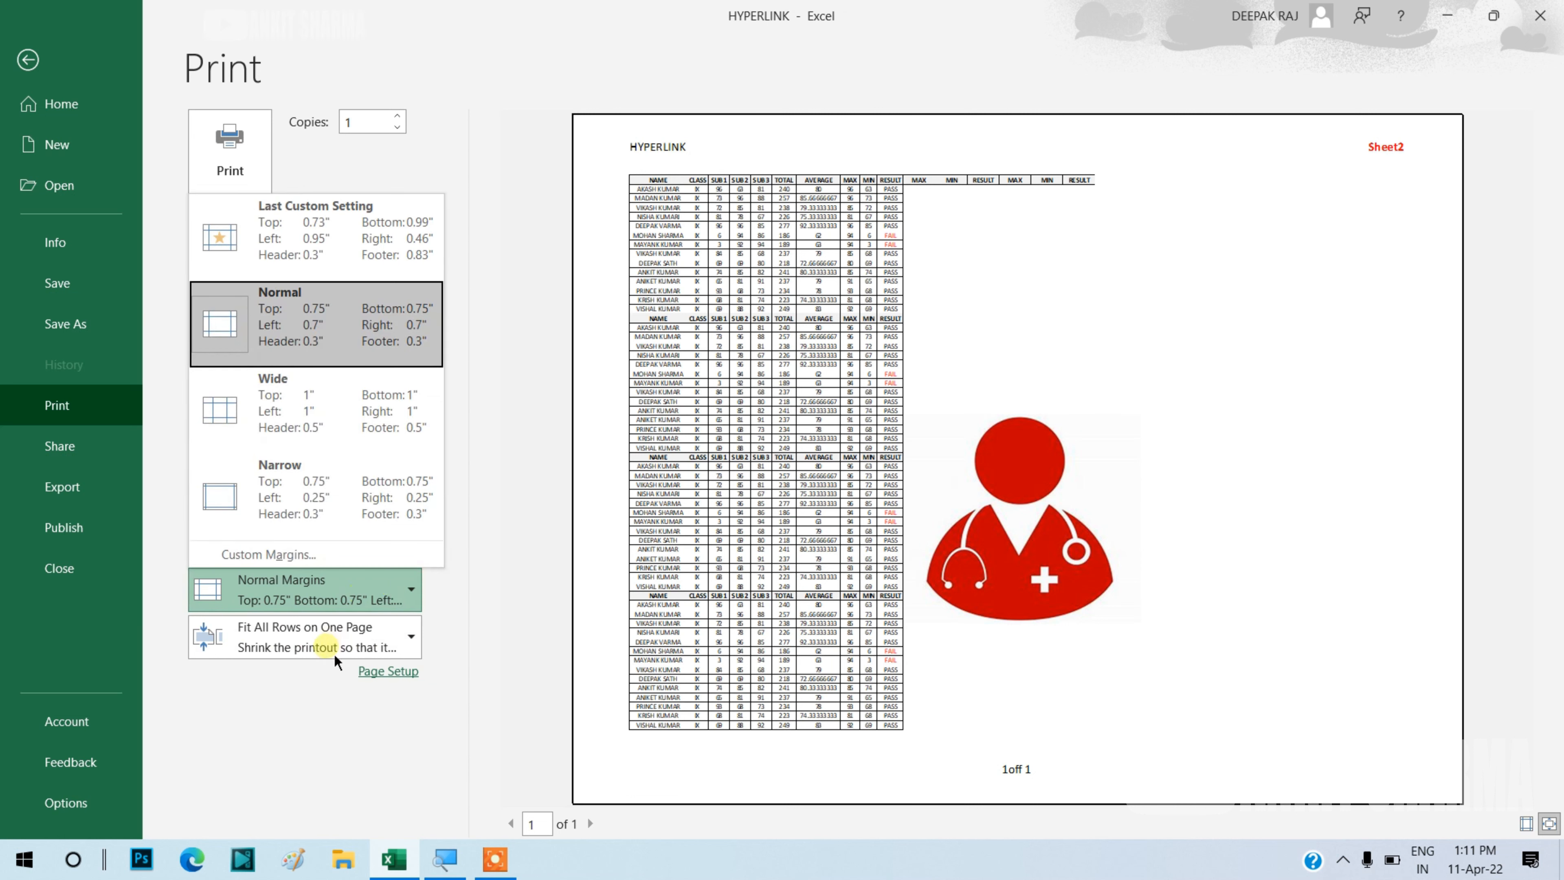
left_click(345, 648)
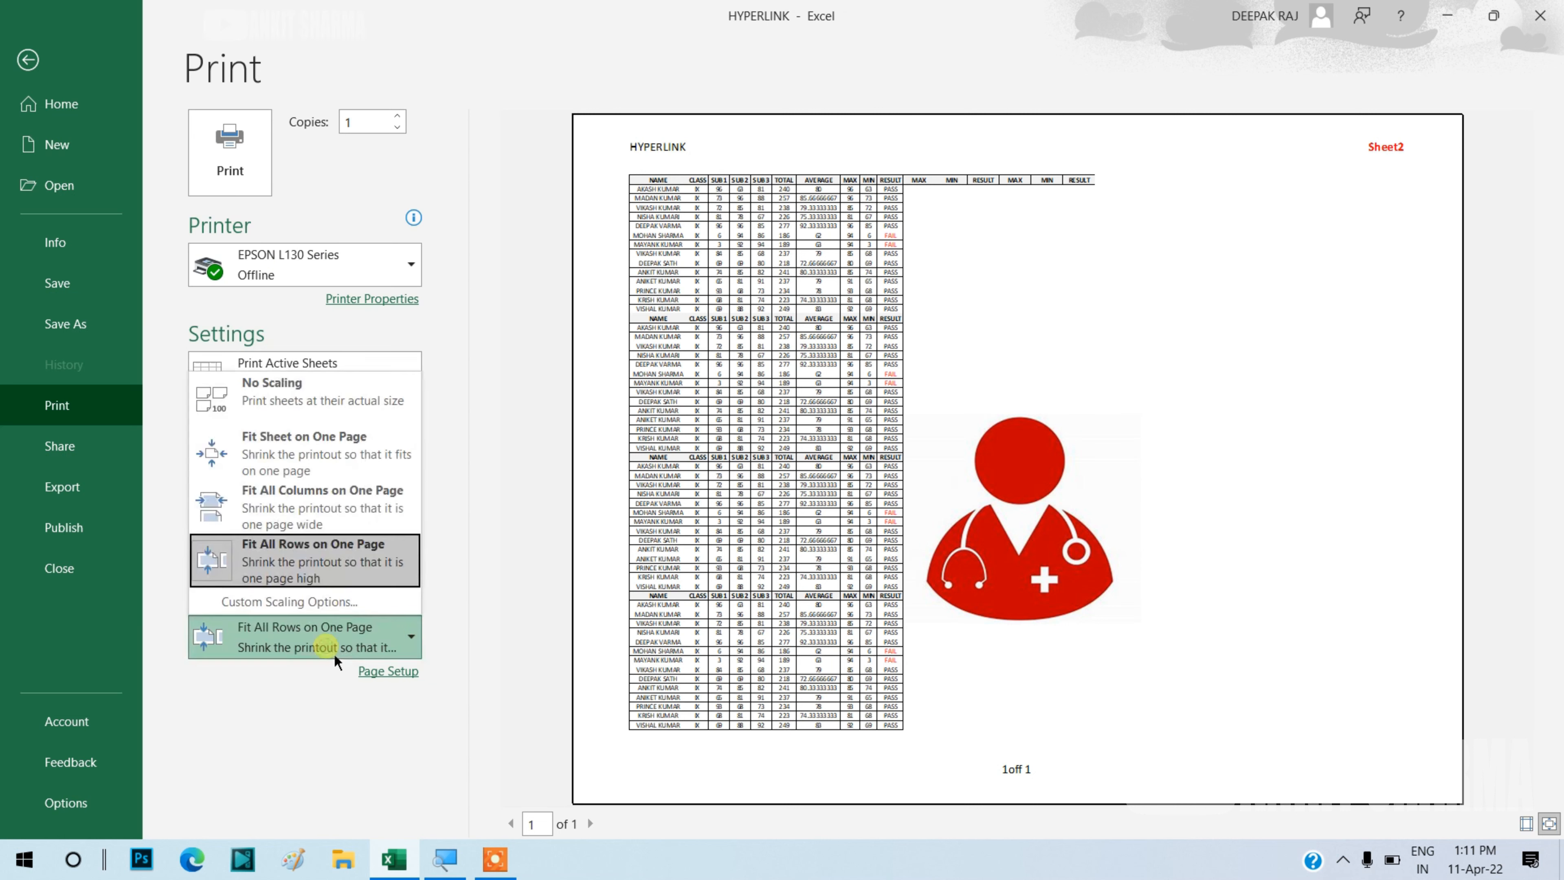
left_click(287, 507)
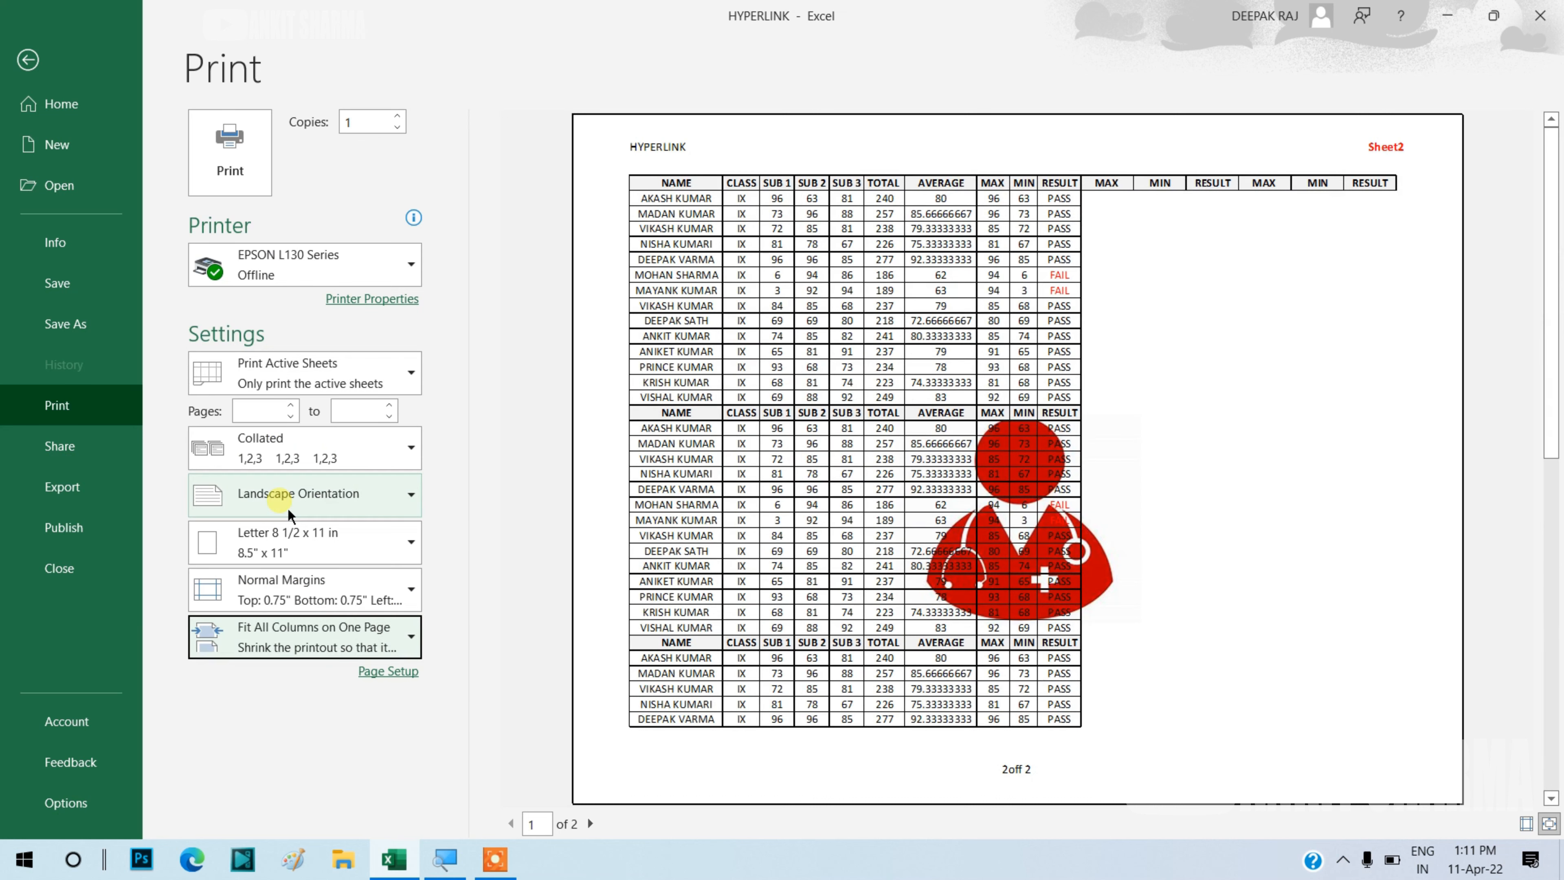
View the margin presets and set the print scaling of Sheet2 to Fit Sheet on One Page.
left_click(291, 598)
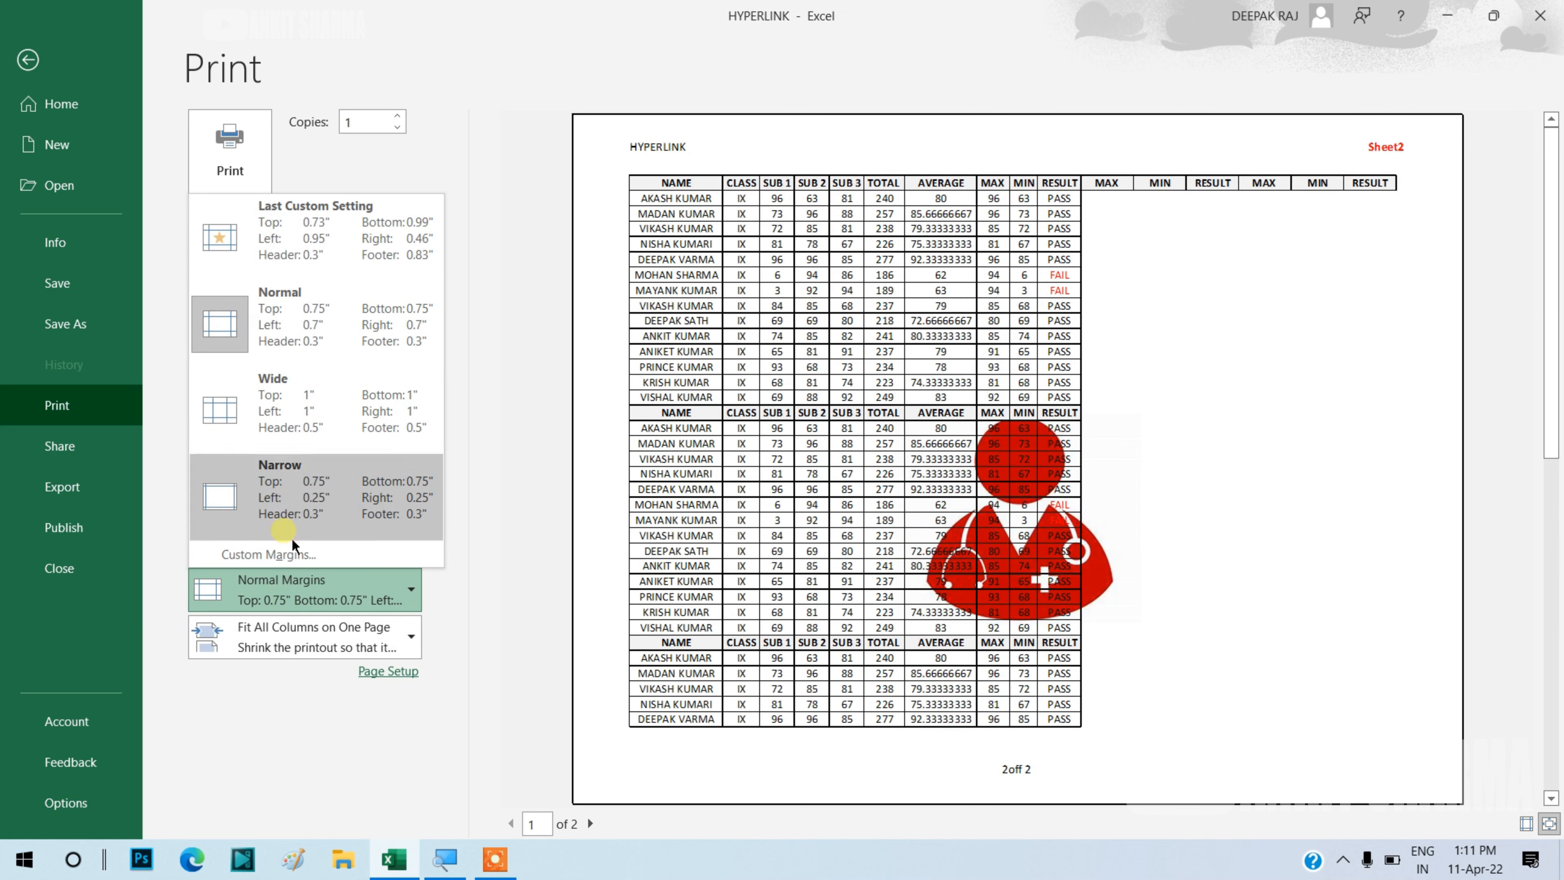
left_click(278, 645)
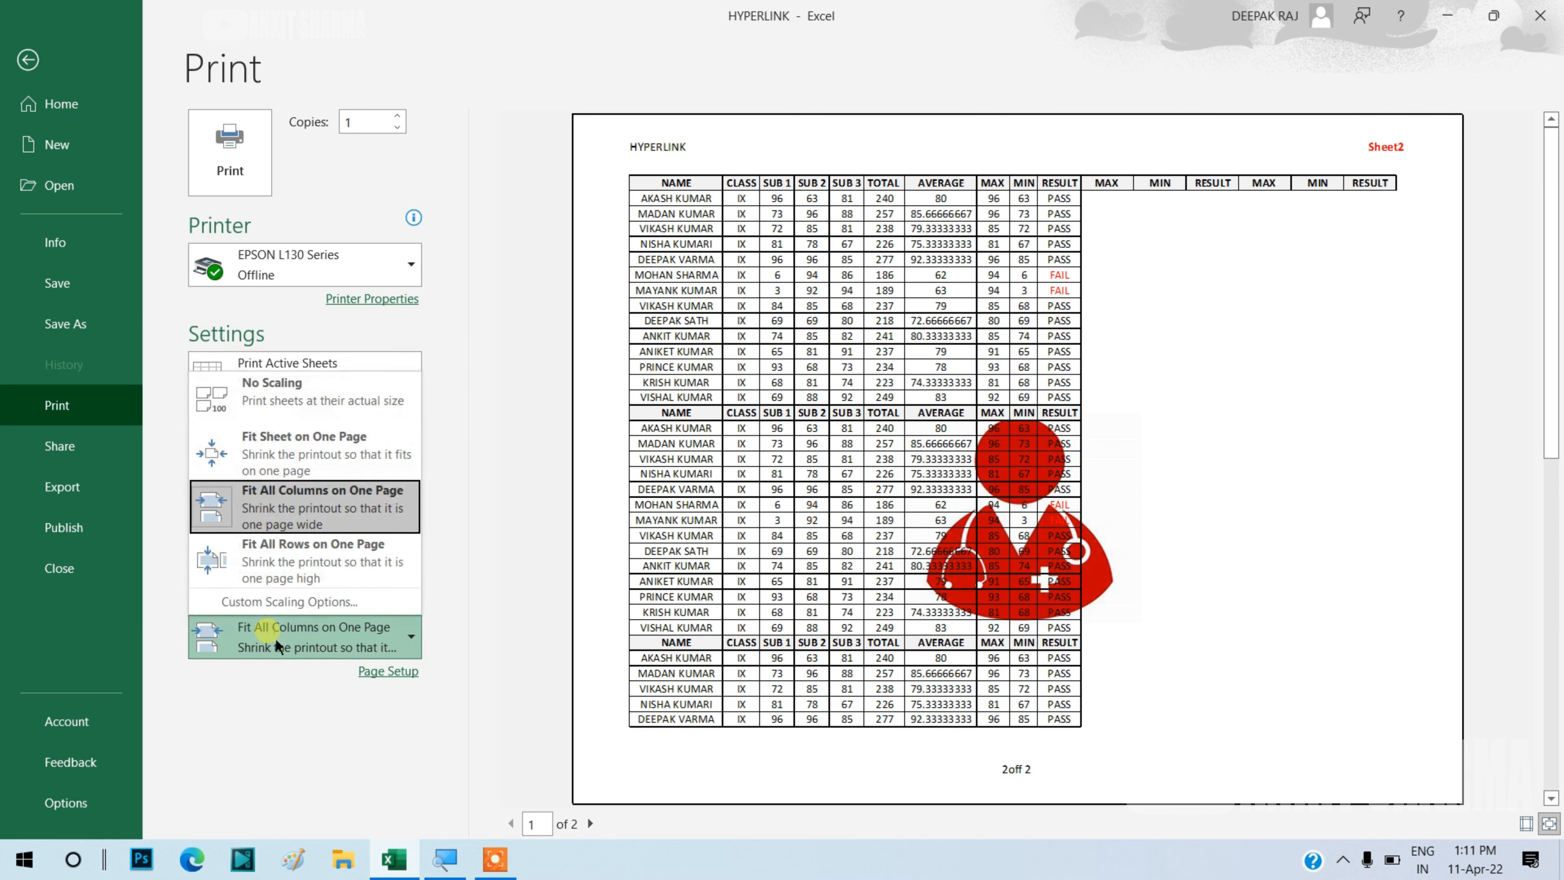
left_click(292, 462)
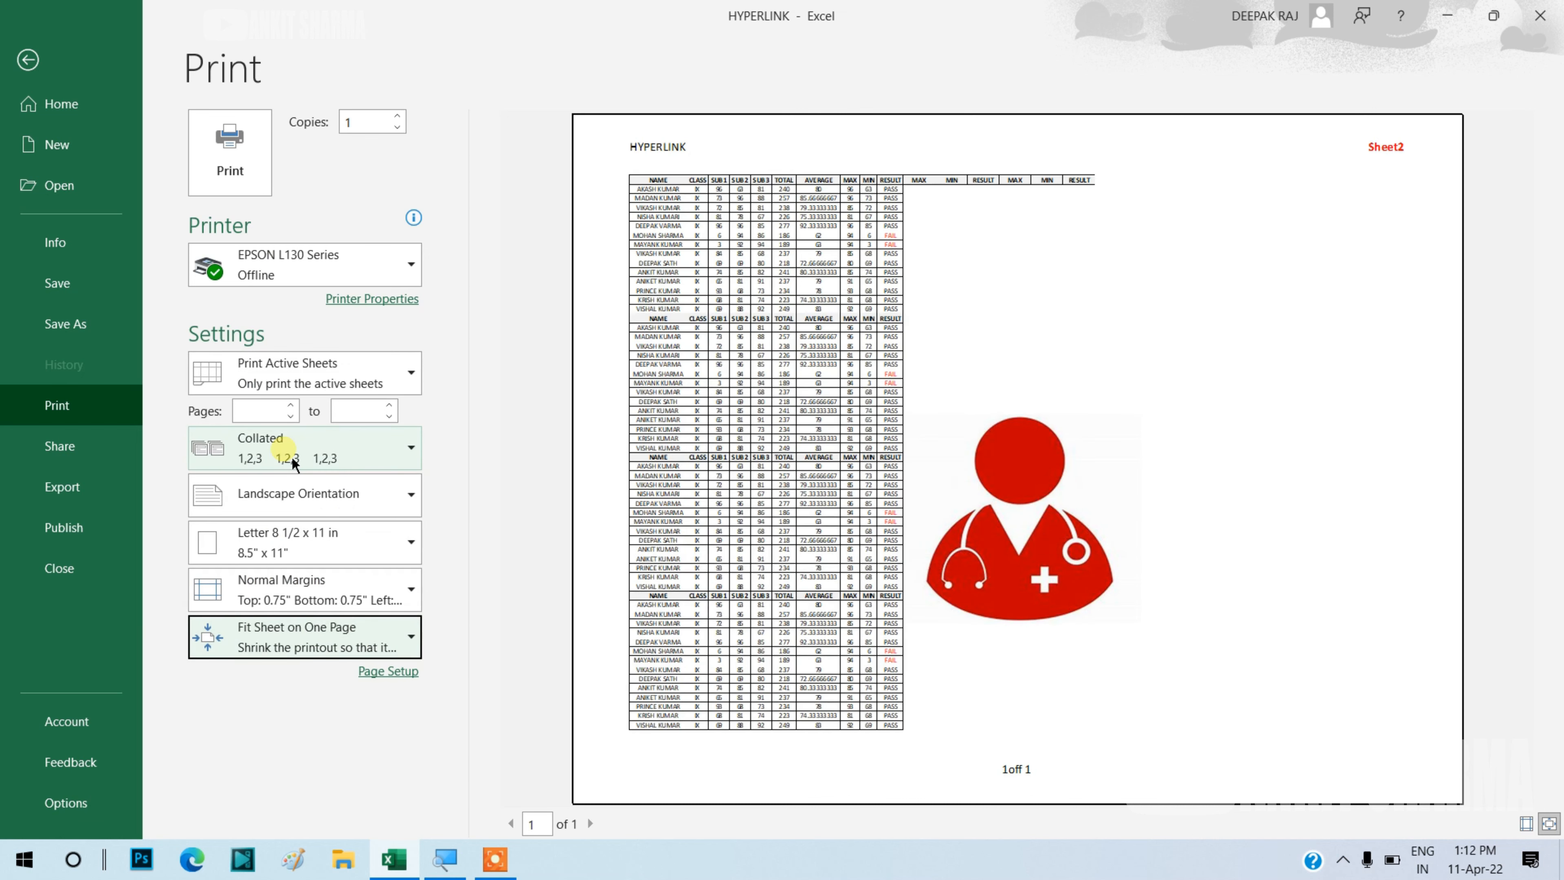
Set the print scaling of Sheet2 to No Scaling and return to the worksheet.
left_click(306, 641)
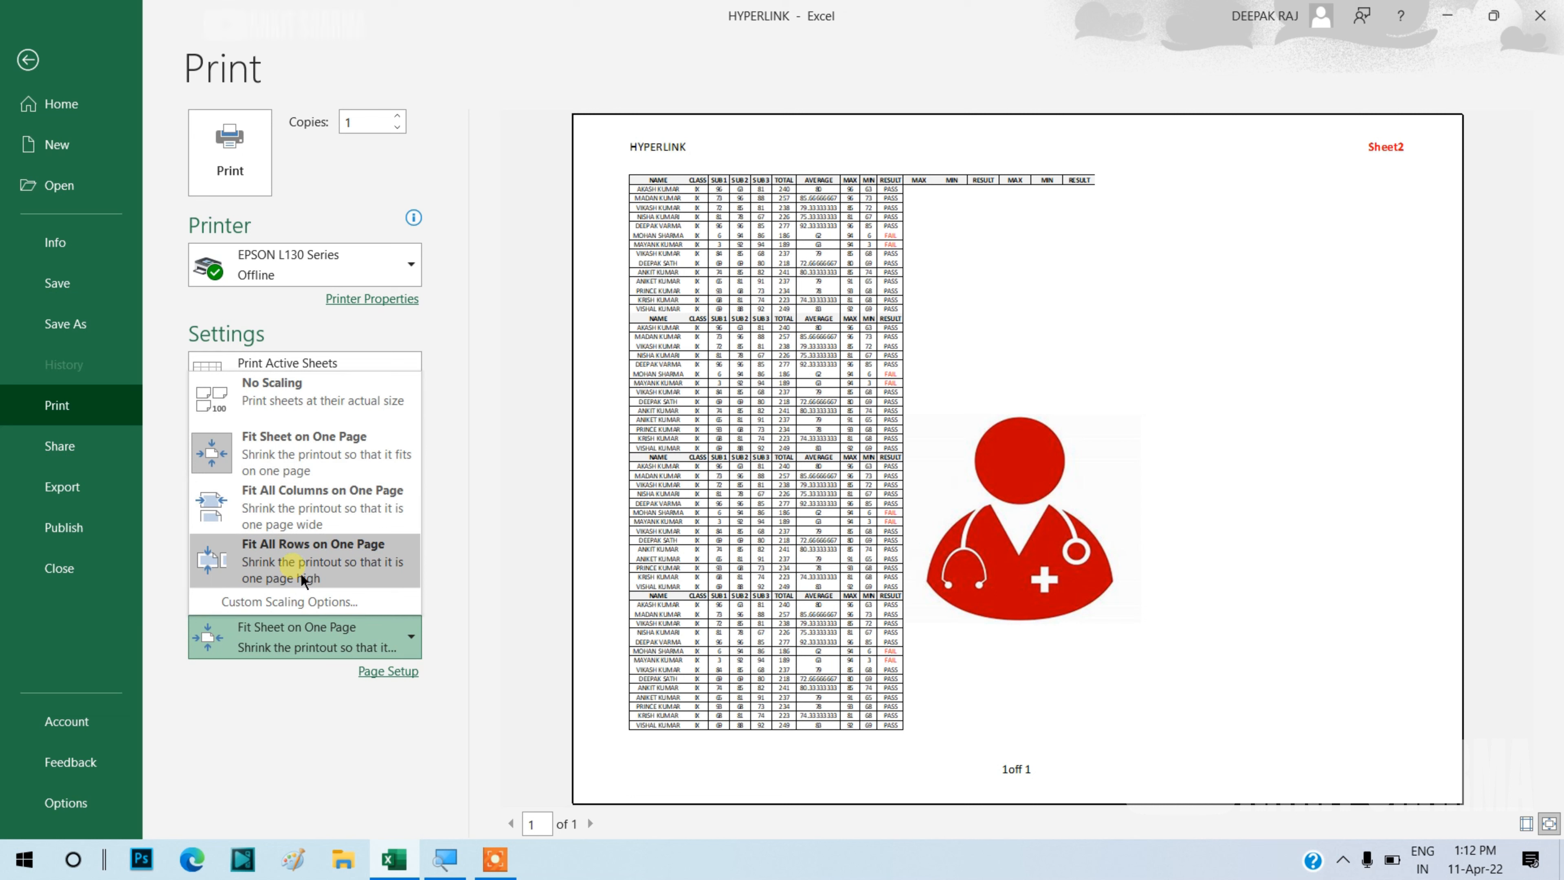
left_click(314, 404)
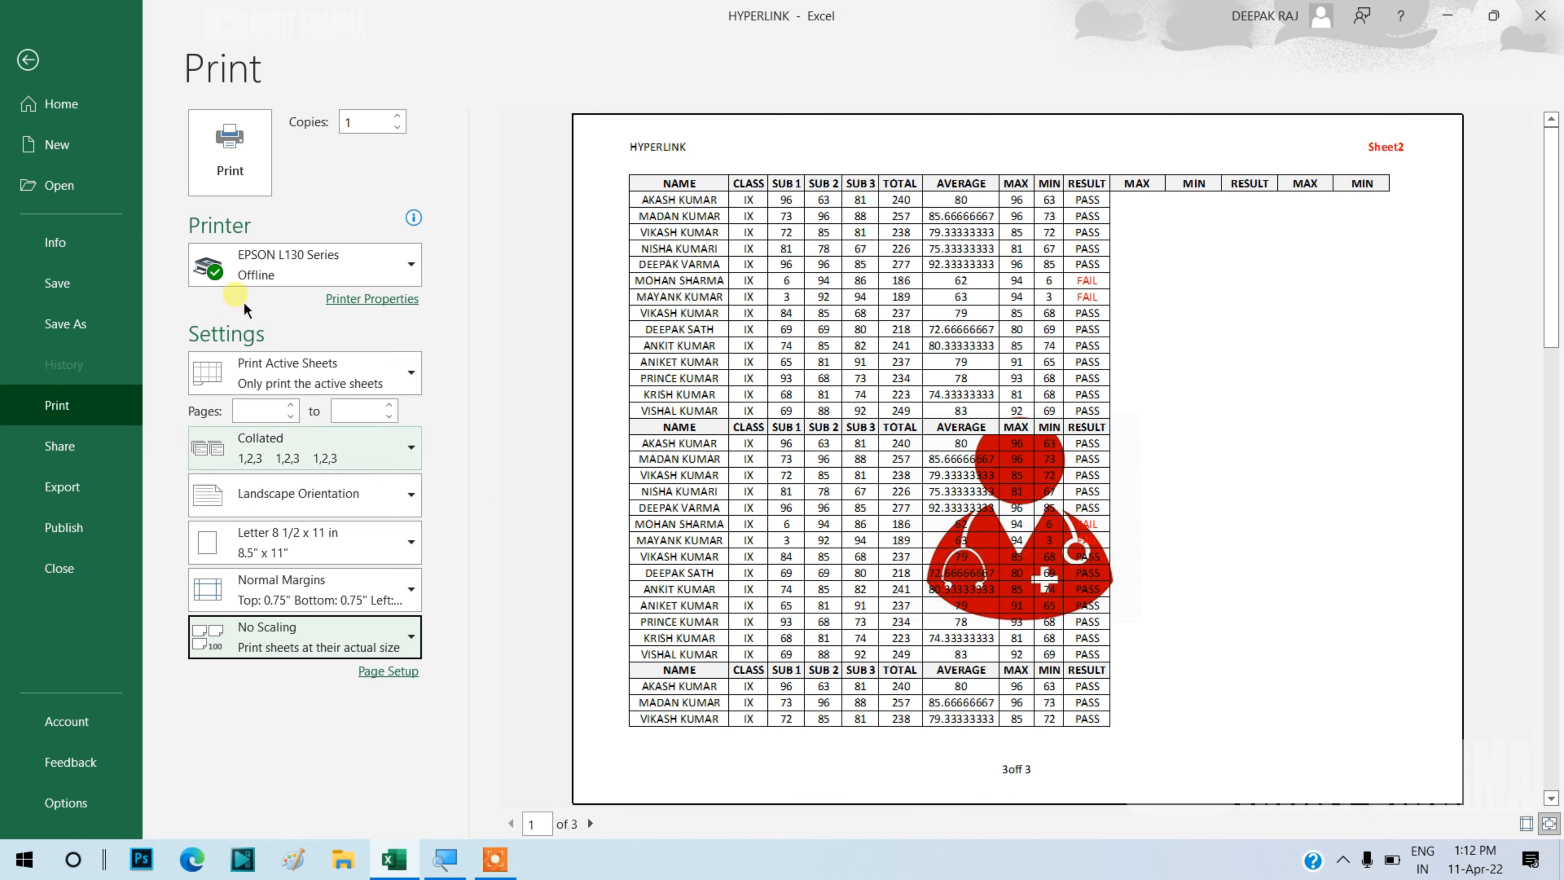
left_click(27, 60)
Set the paper size of Sheet2 to A4 210 x 297 mm in the page setup options.
left_click(280, 101)
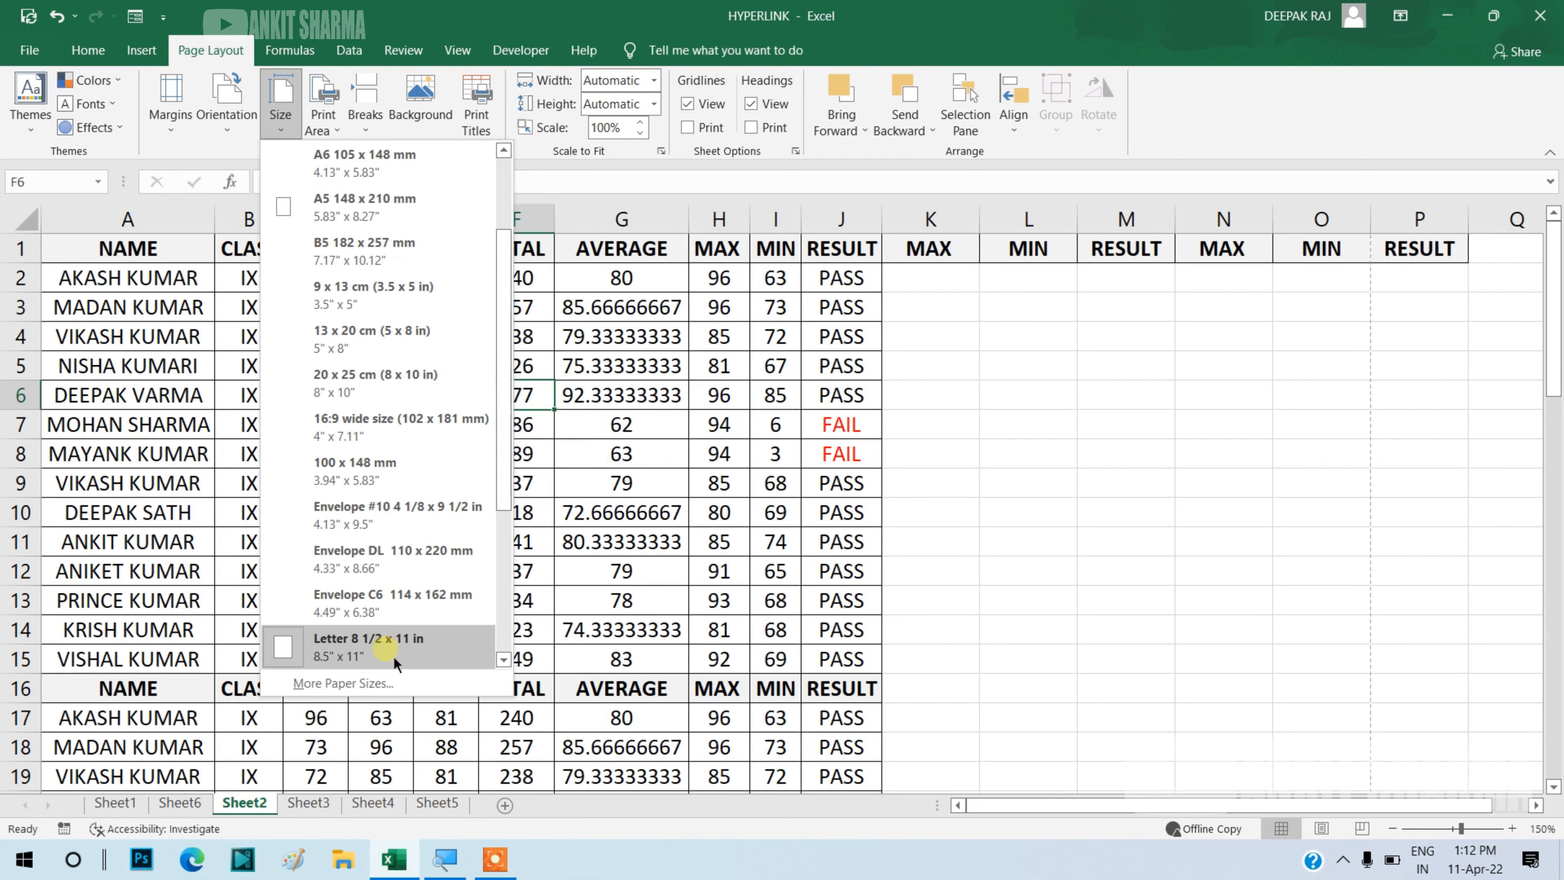
left_click(356, 681)
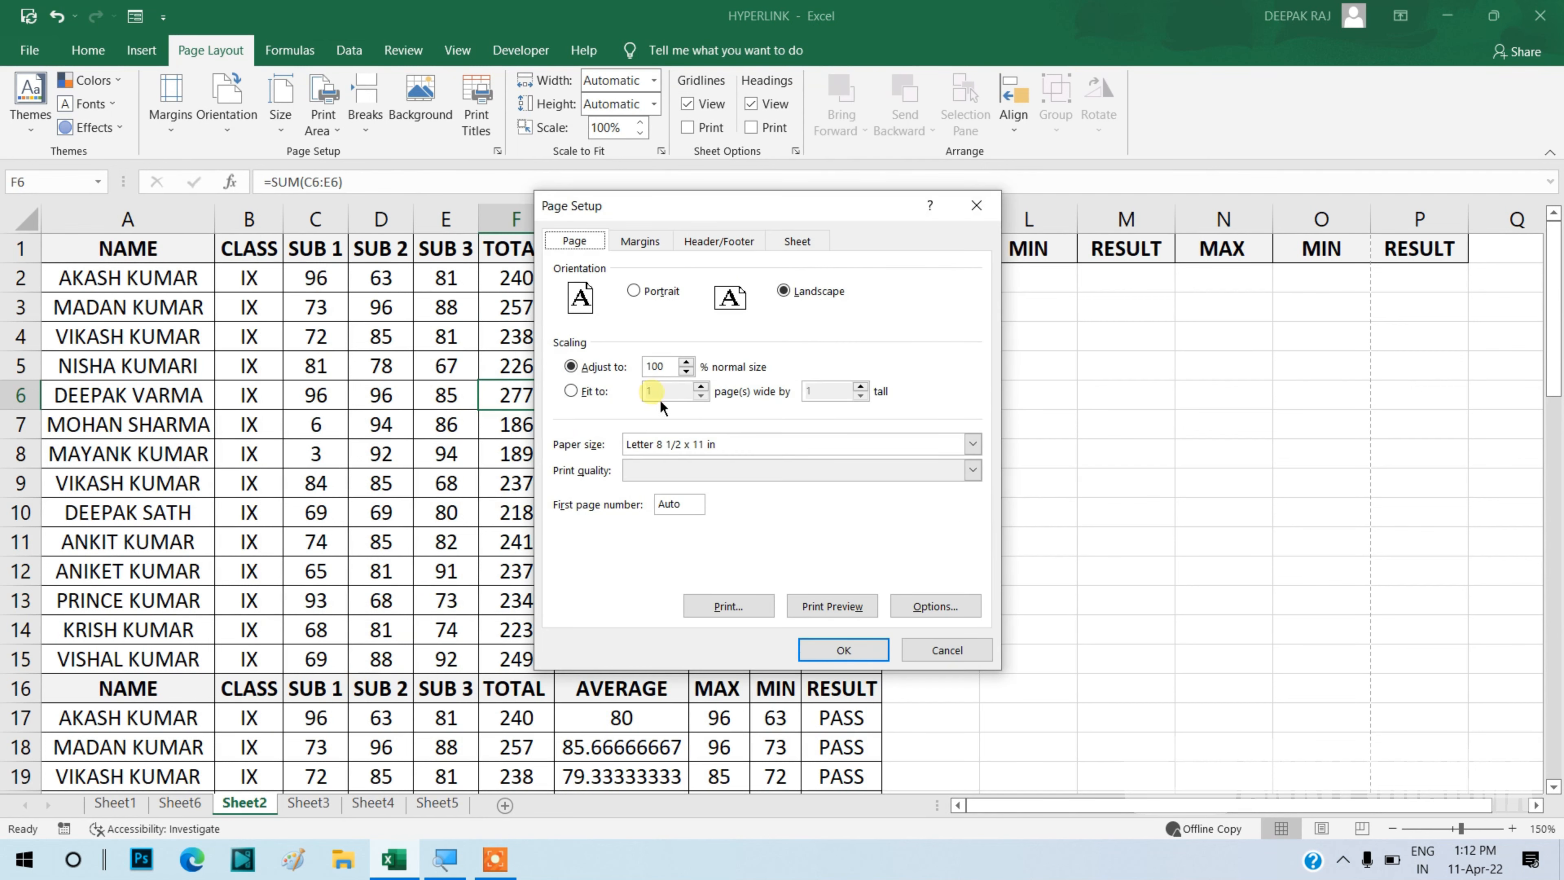
left_click(669, 452)
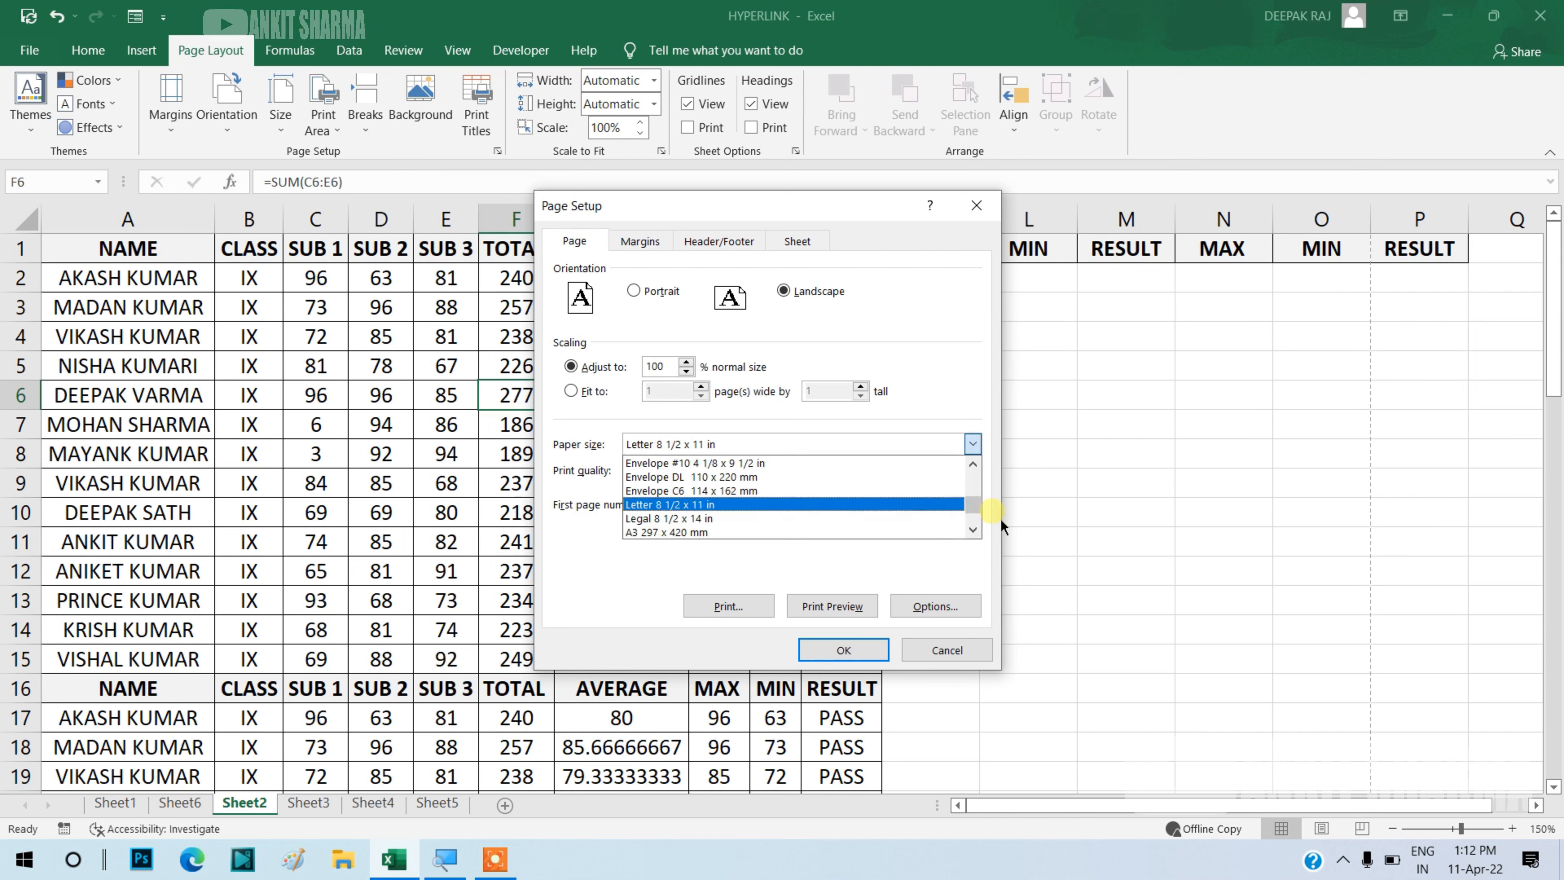
left_click_drag(985, 514, 984, 488)
left_click(830, 463)
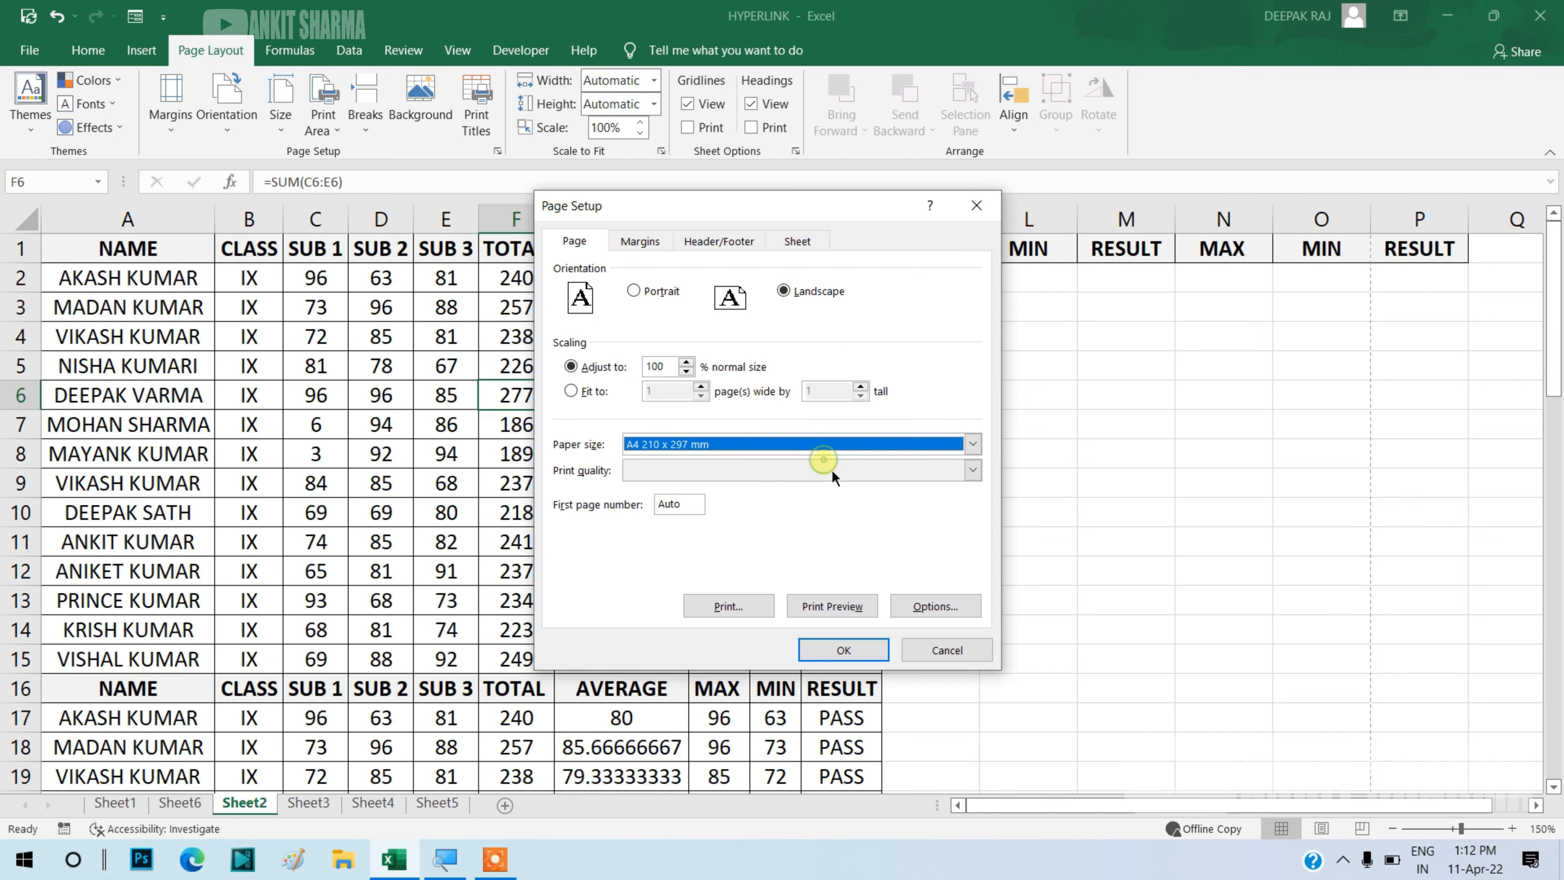
left_click(855, 658)
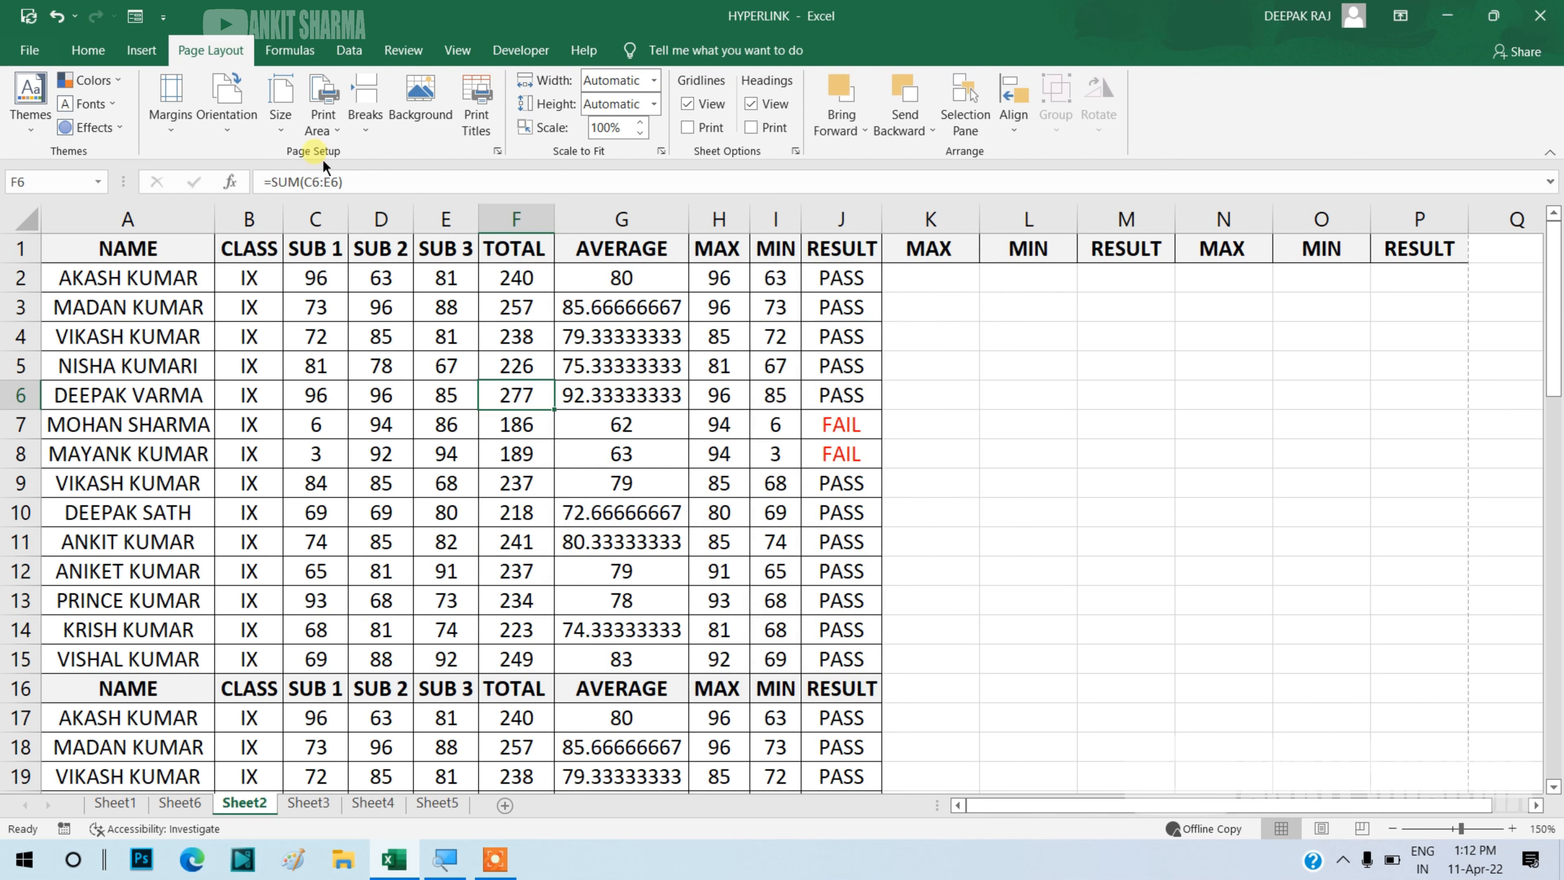
Review the available paper sizes and check the print preview of Sheet2.
left_click(281, 105)
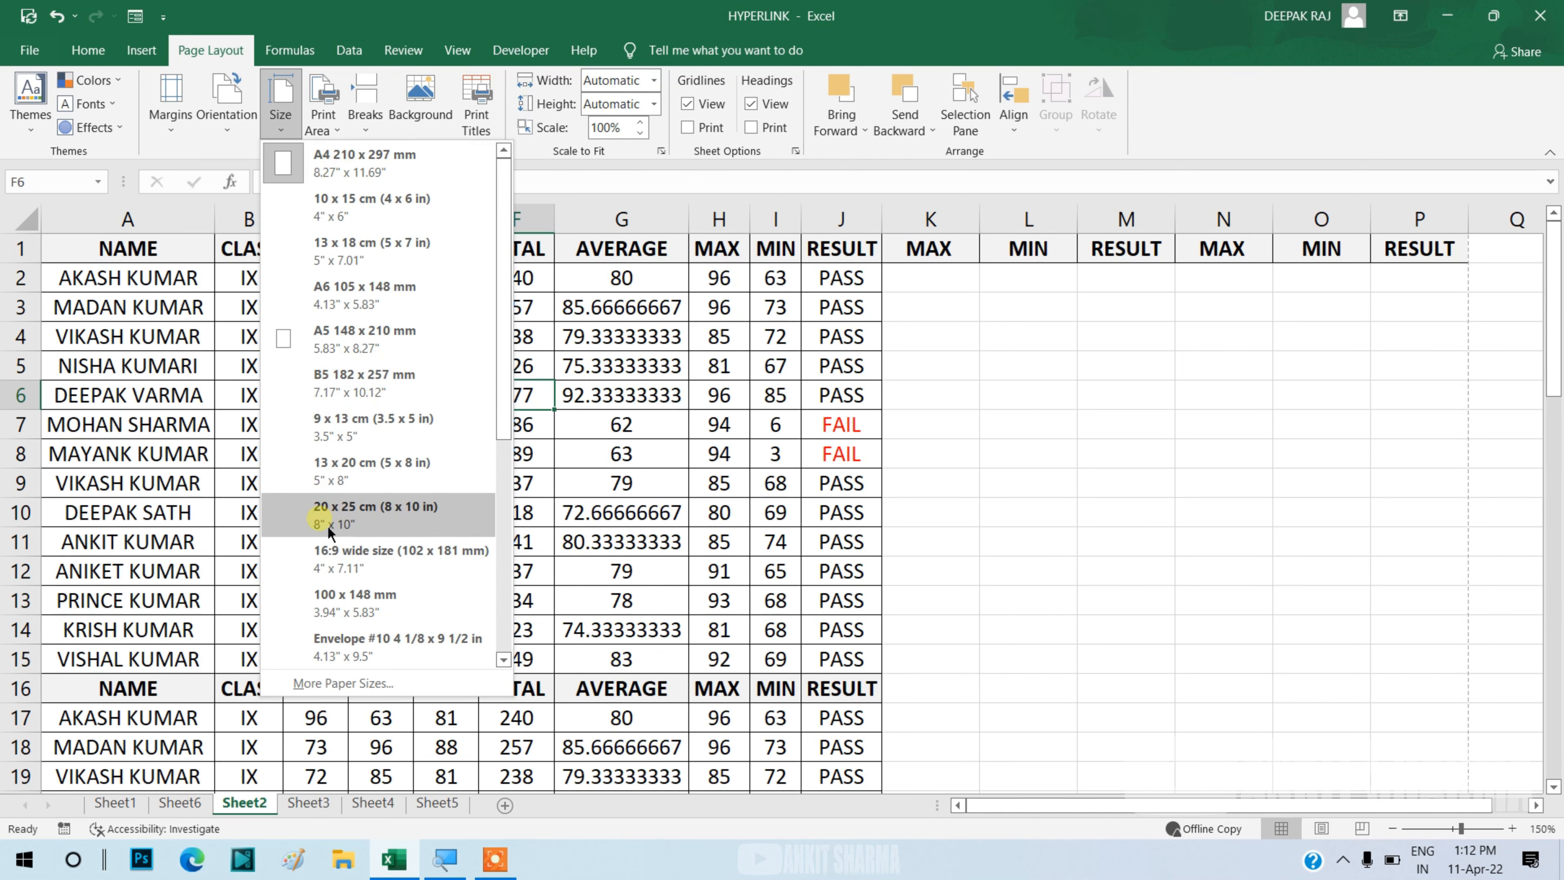
left_click(199, 461)
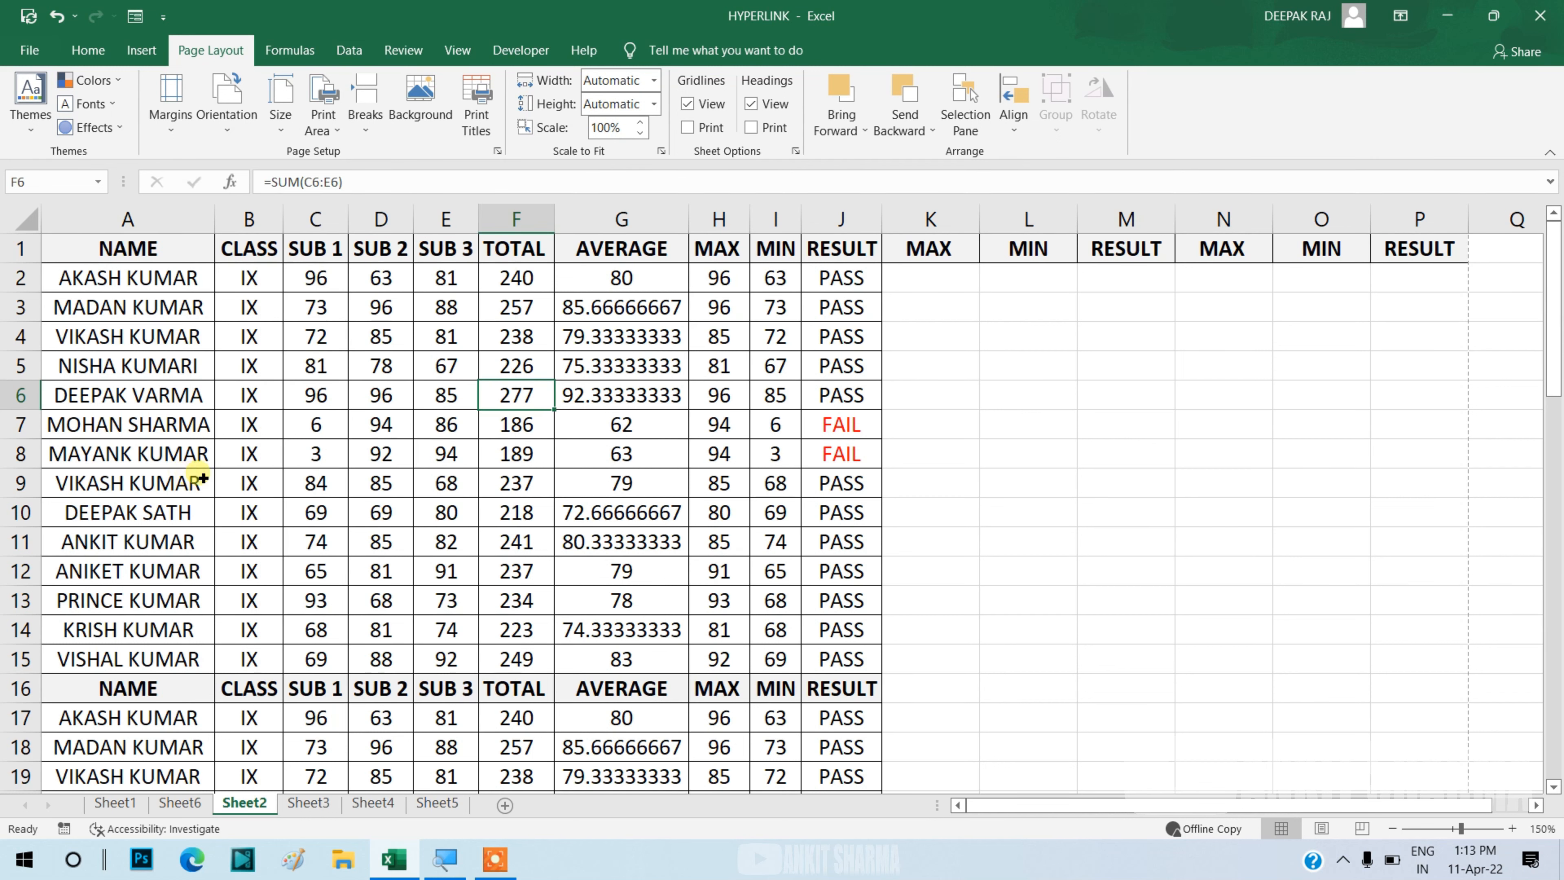
left_click(537, 435)
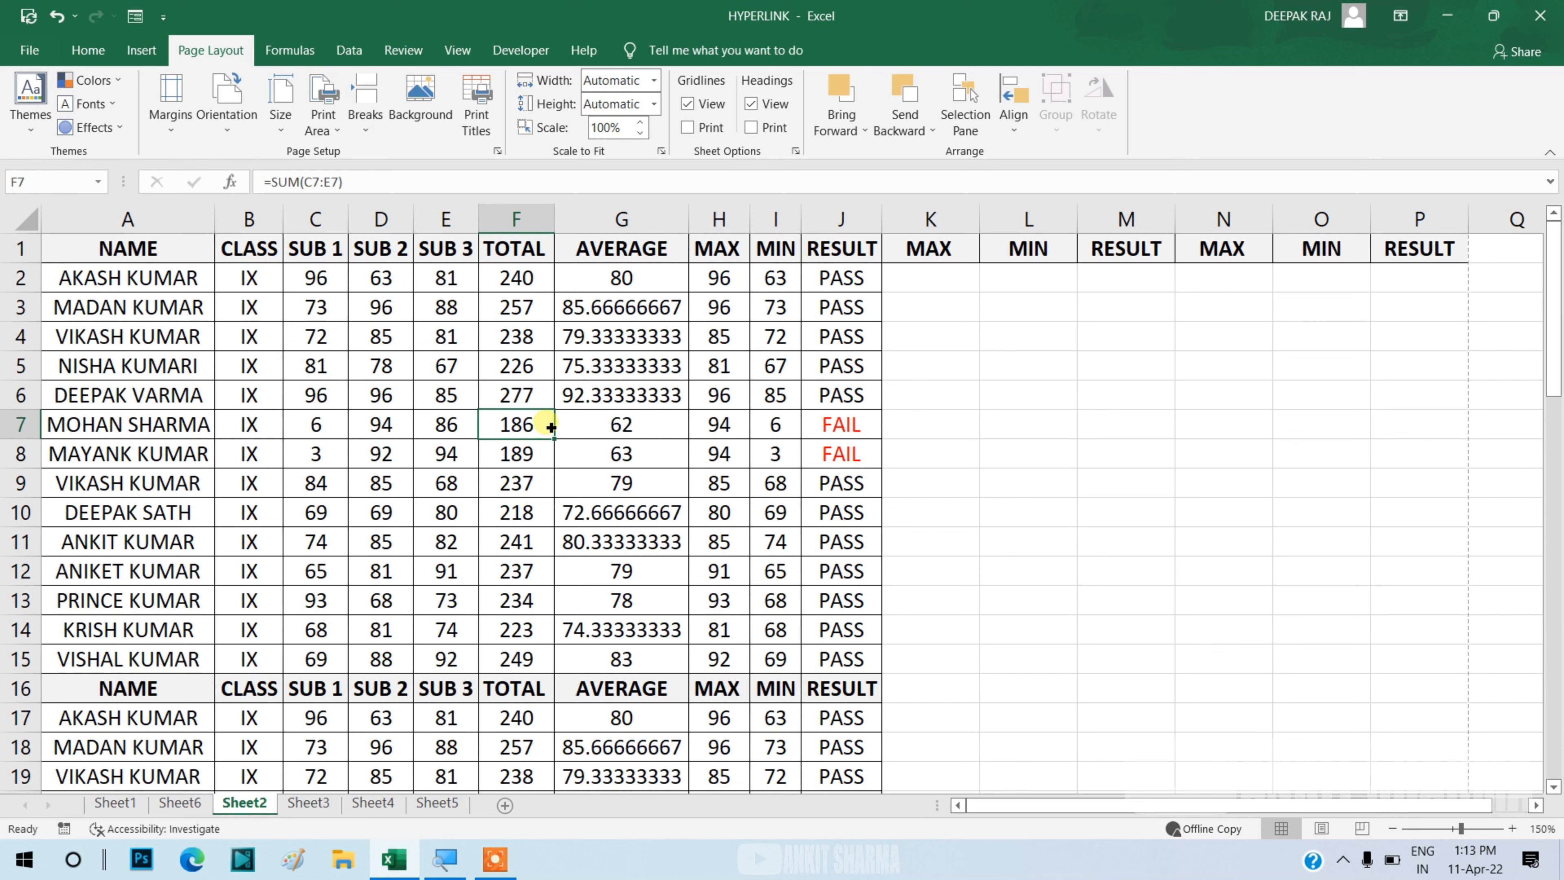
key("ctrl+p")
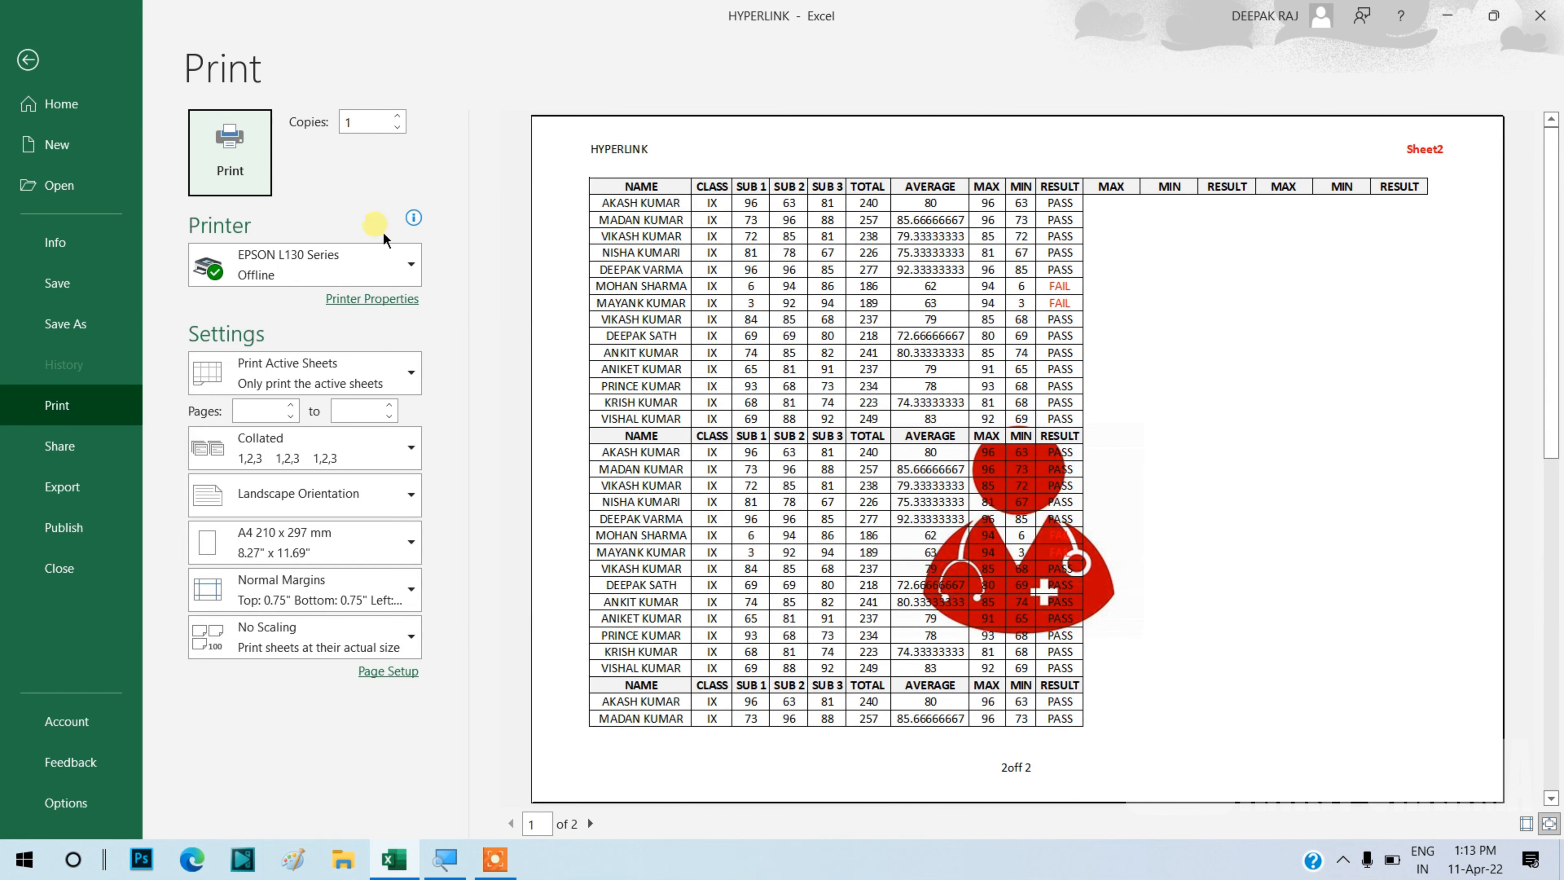
left_click(48, 75)
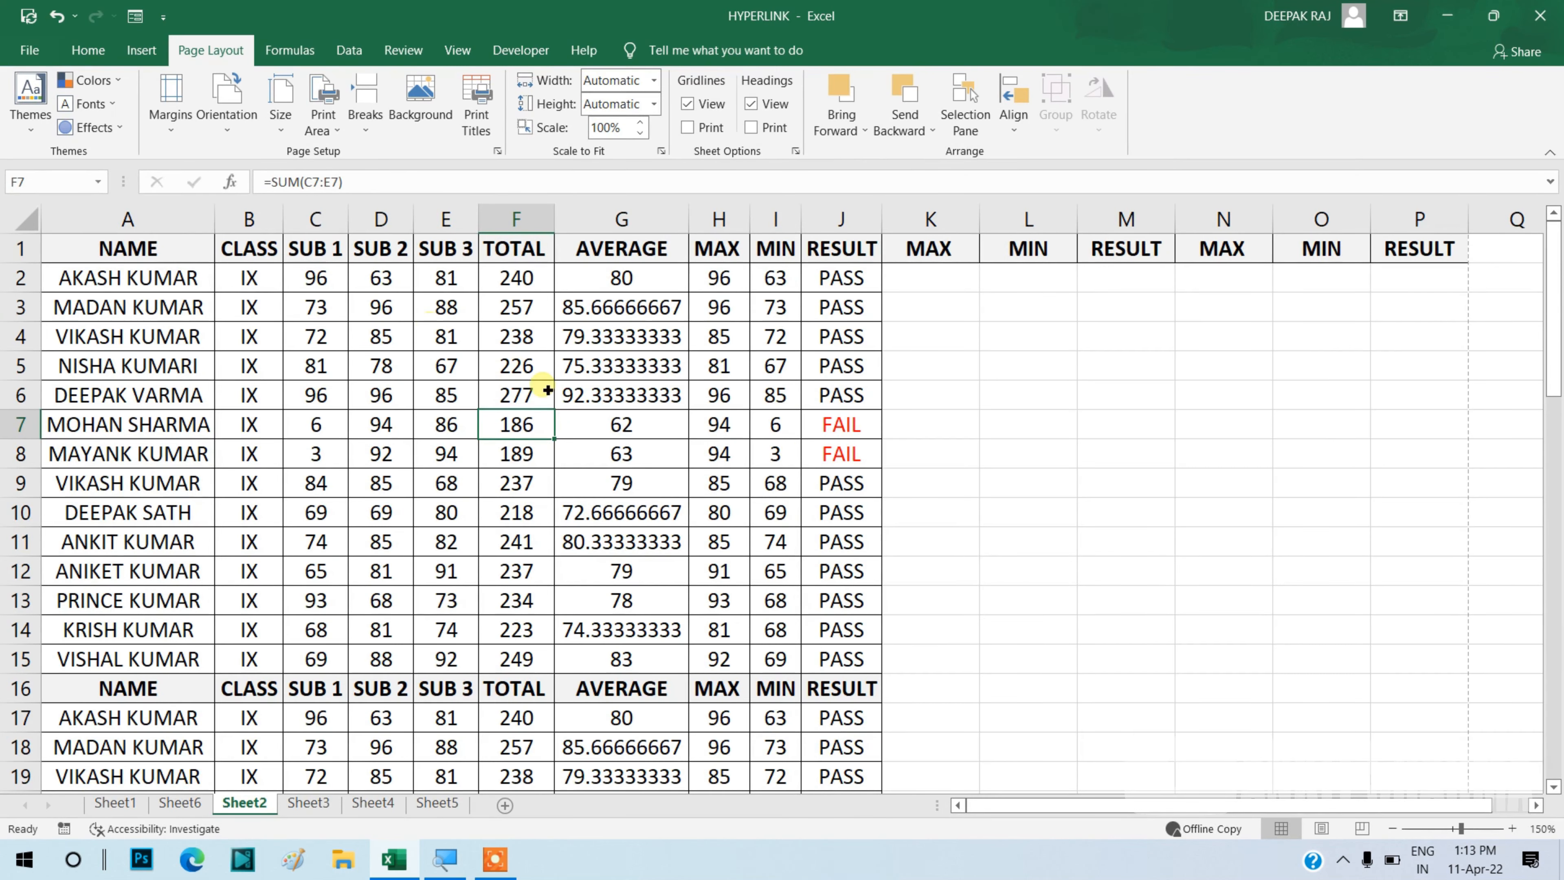
Set the range A1:J5 as the print area of Sheet2 and check the print preview.
left_click(95, 253)
left_click_drag(95, 252, 844, 375)
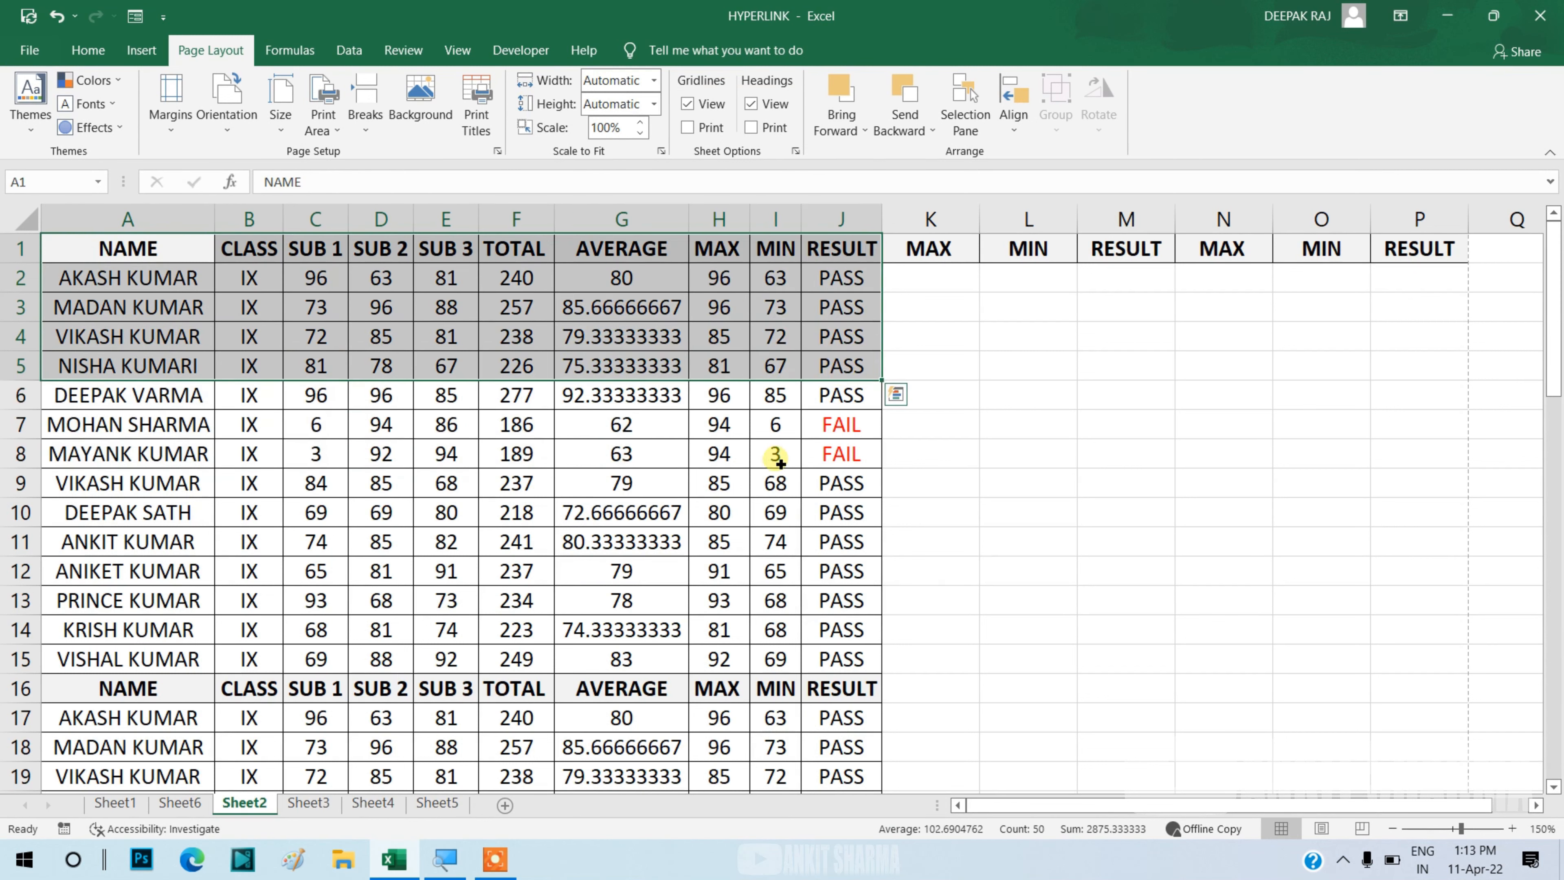
key("ctrl+p")
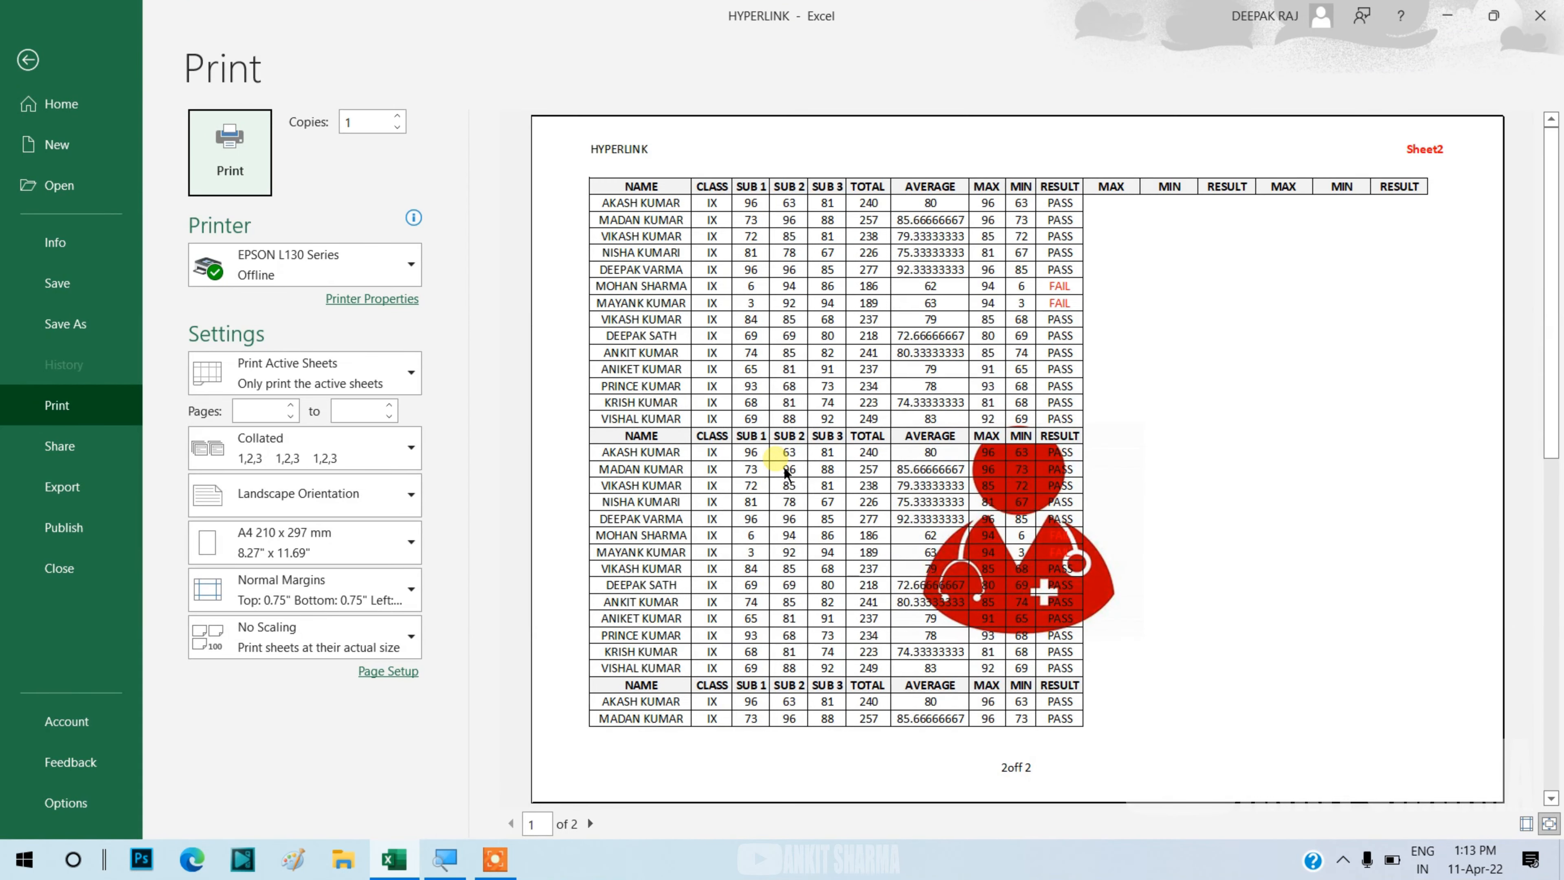
key("Escape")
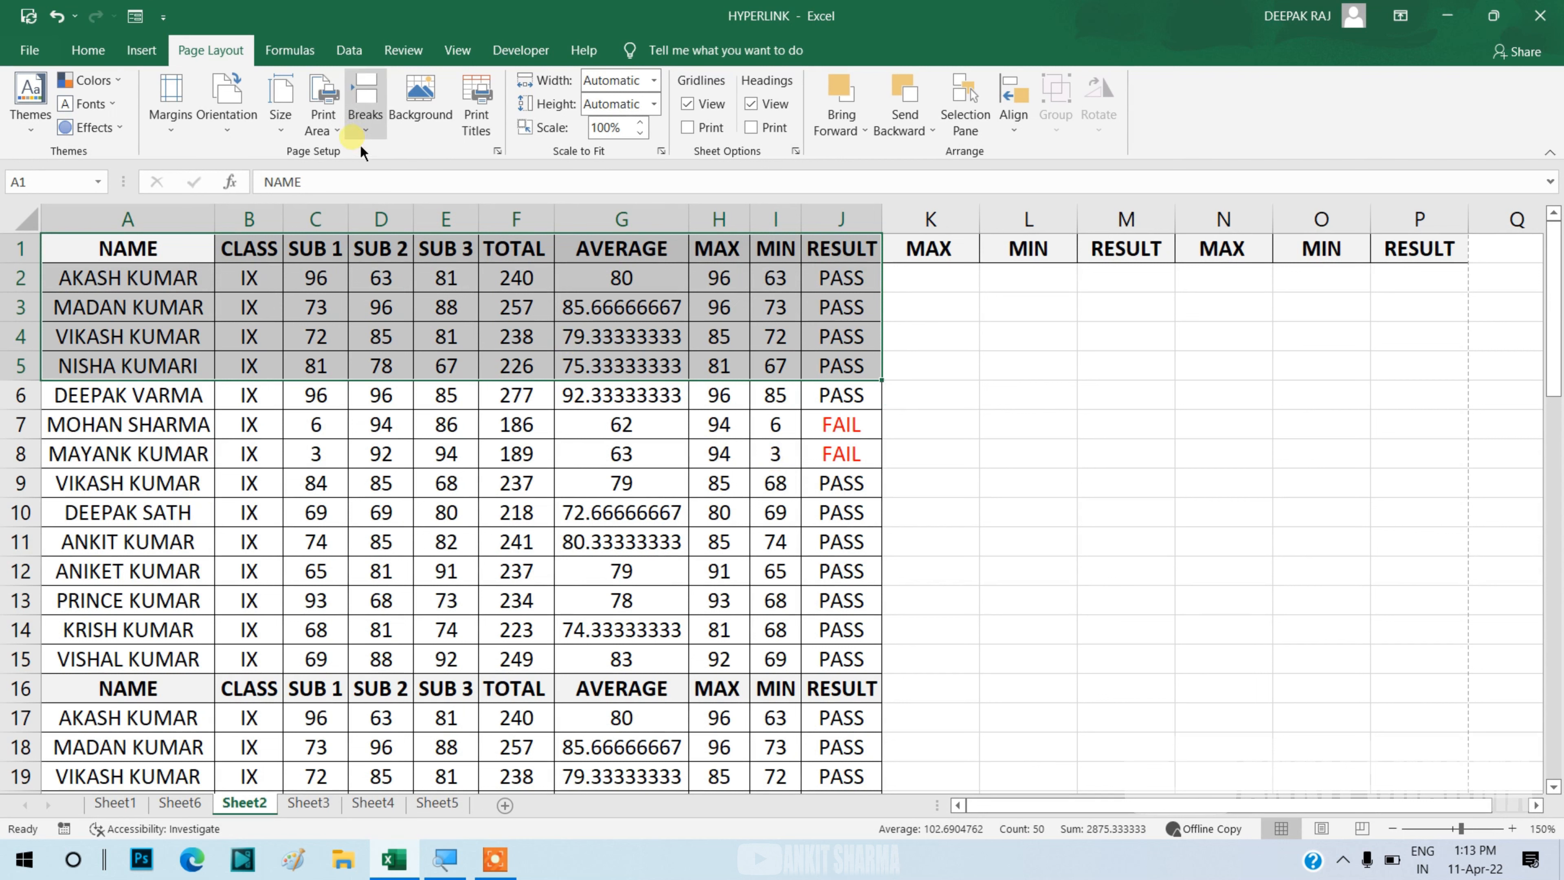
left_click(330, 102)
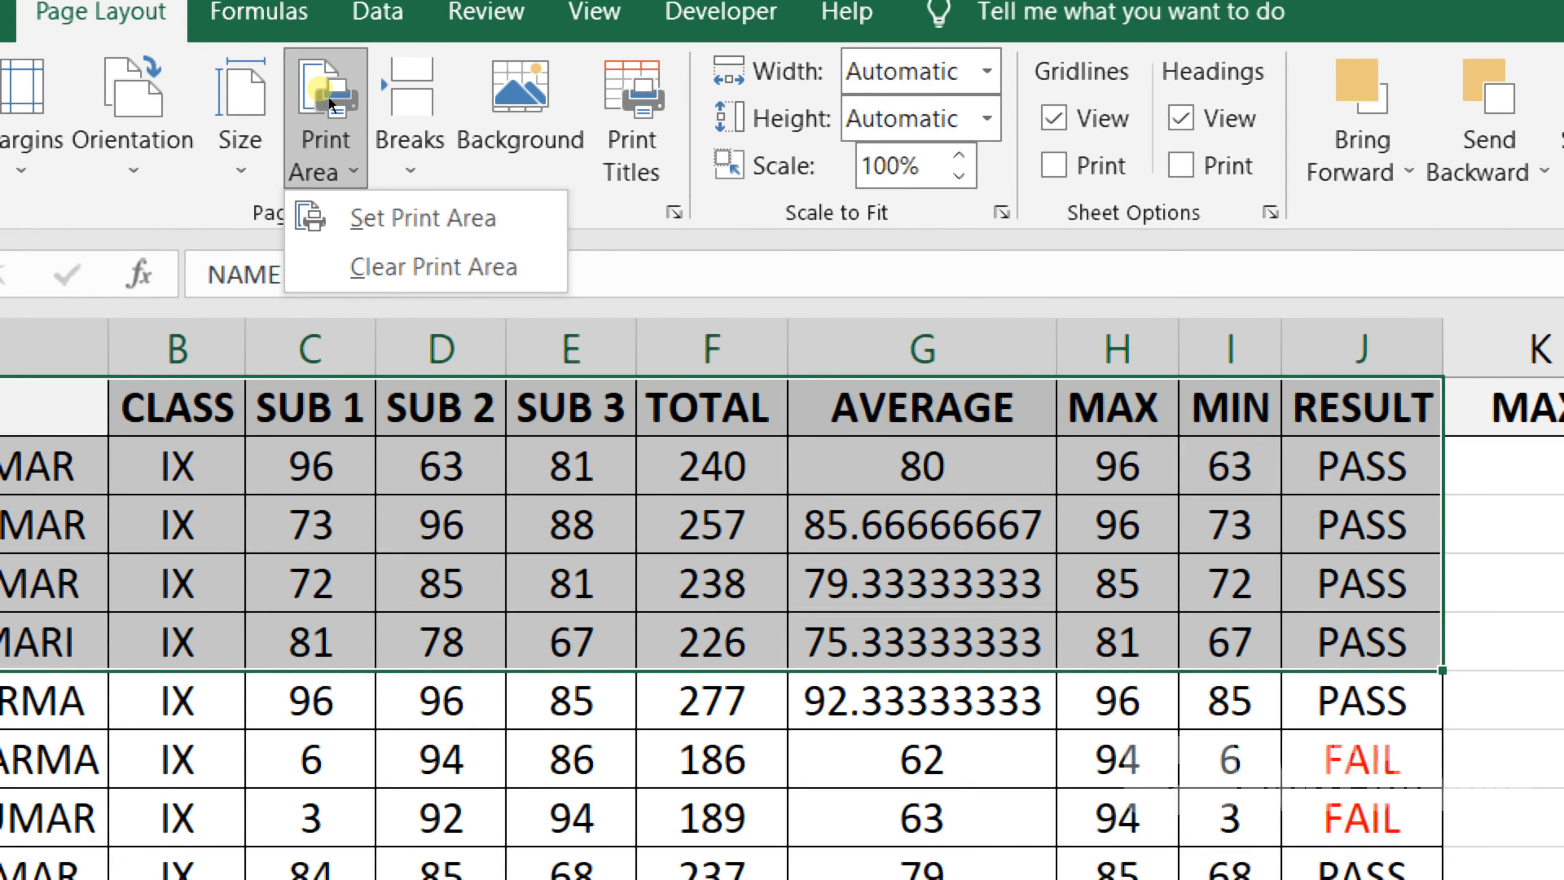
left_click(354, 172)
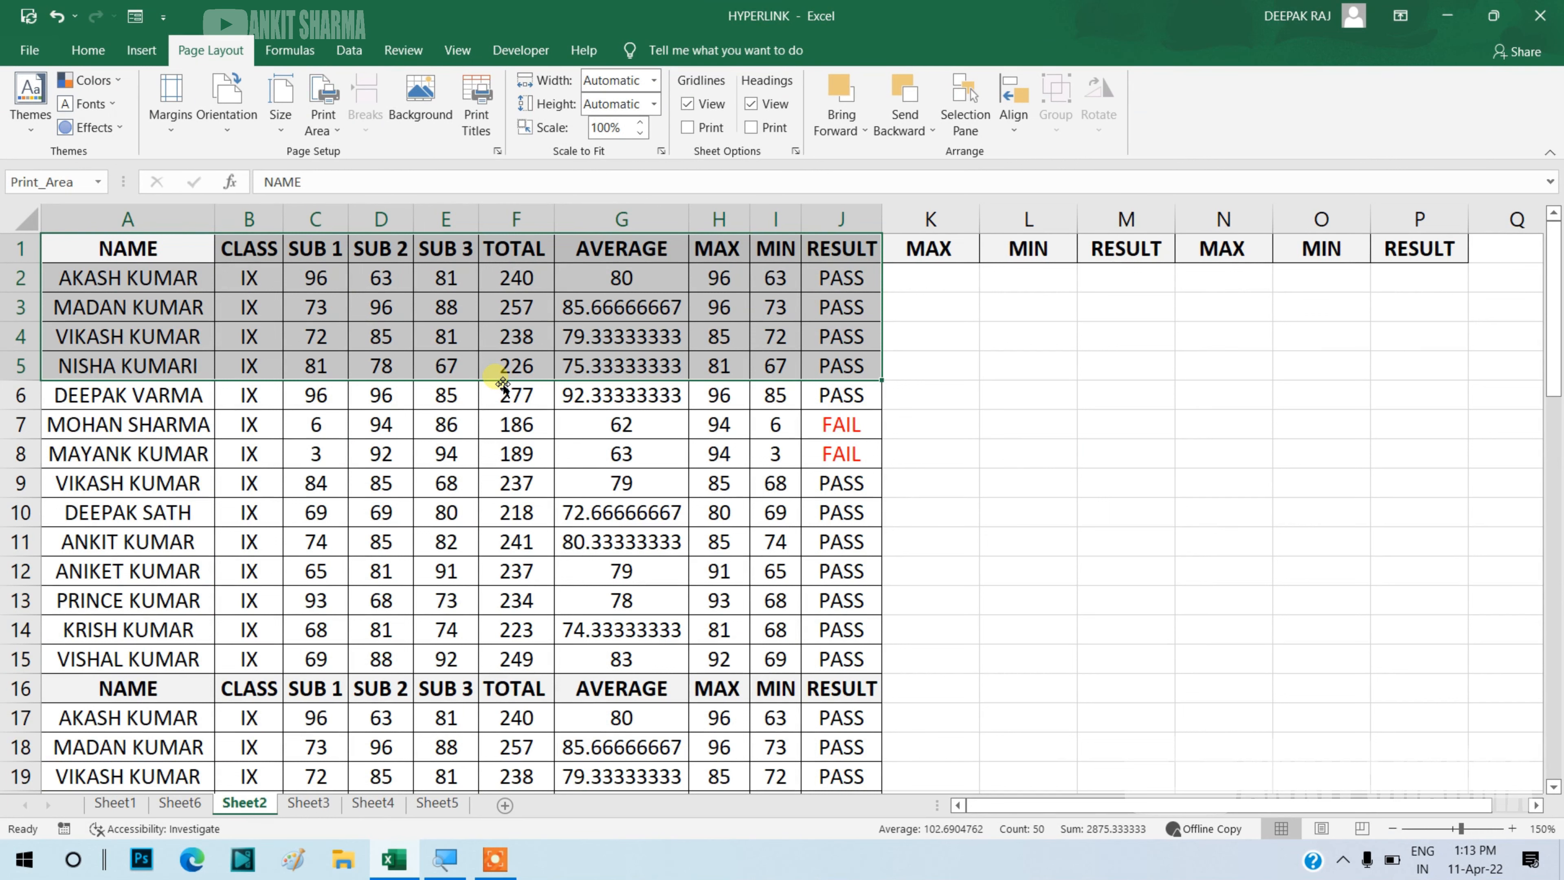
key("ctrl+p")
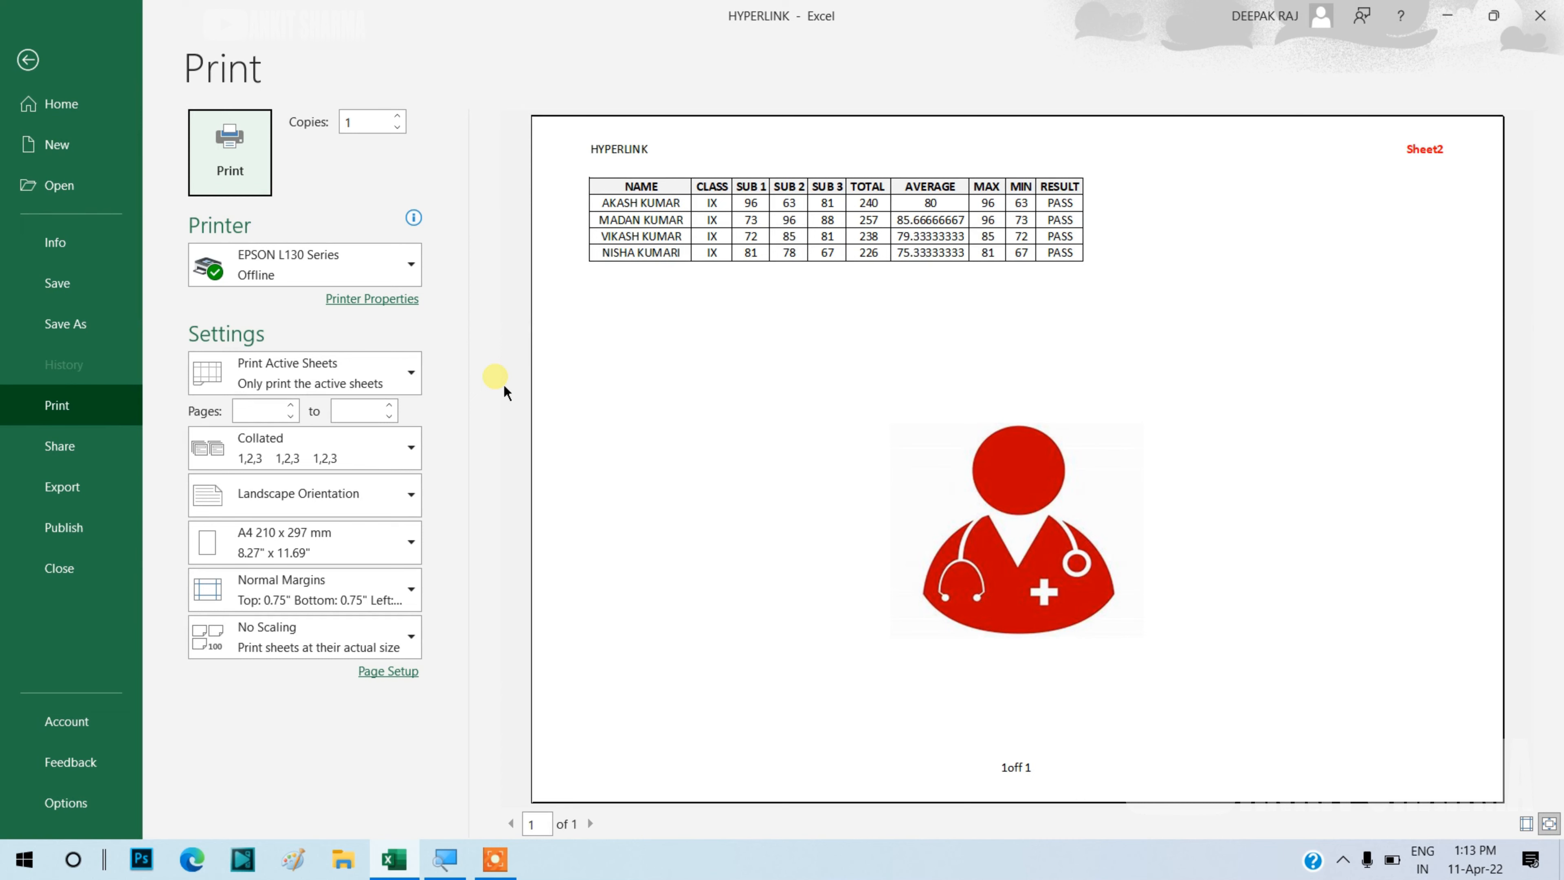
left_click(71, 70)
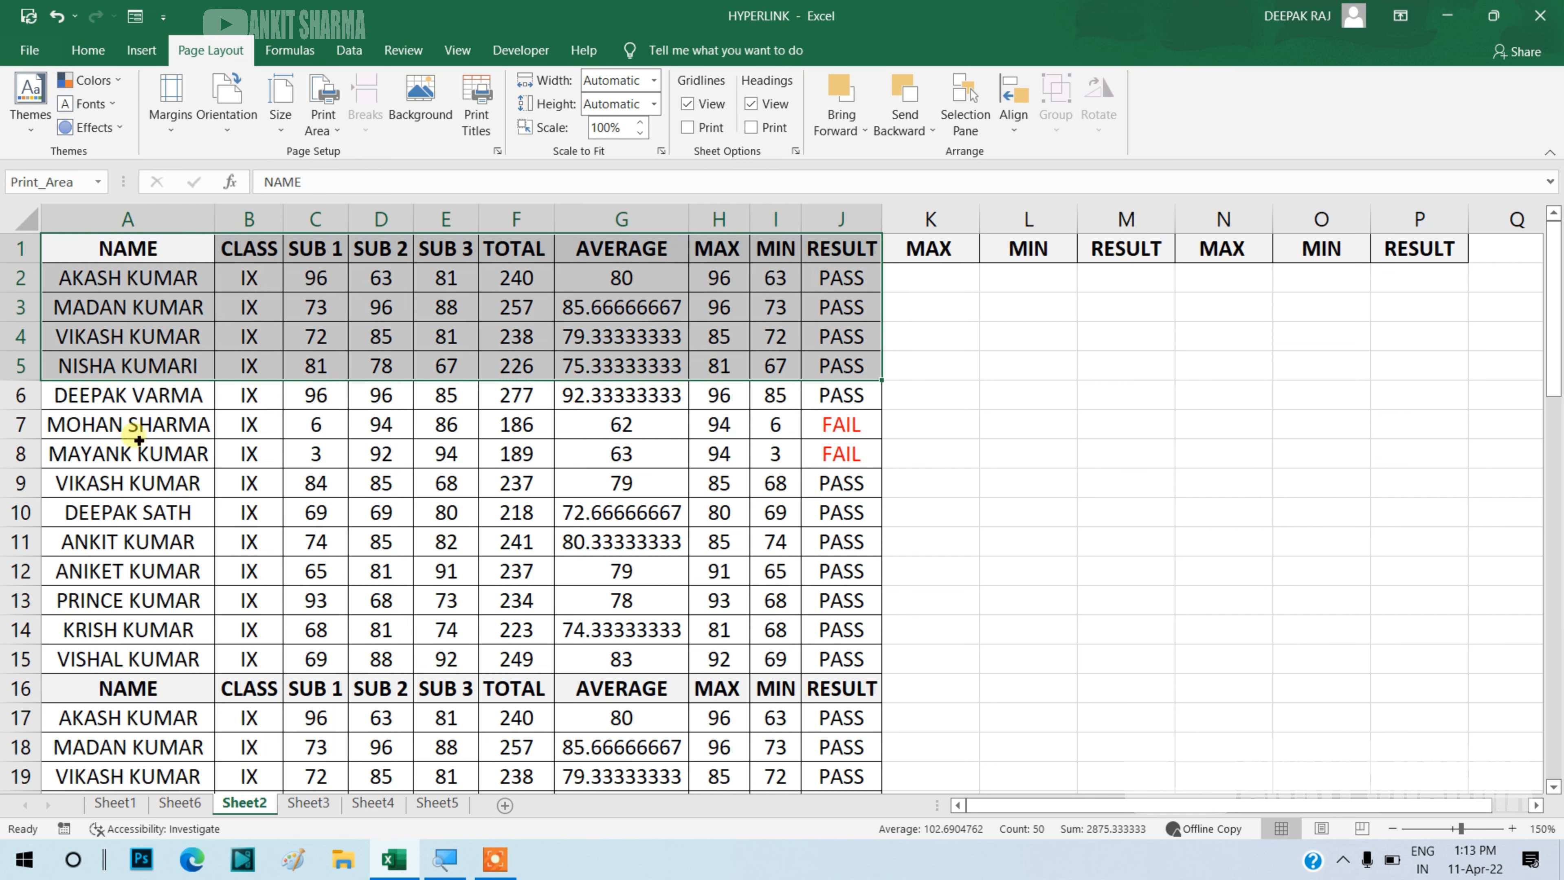
Set the range A11:J15 as the print area of Sheet2 and check the print preview.
left_click(102, 542)
left_click_drag(132, 556, 862, 659)
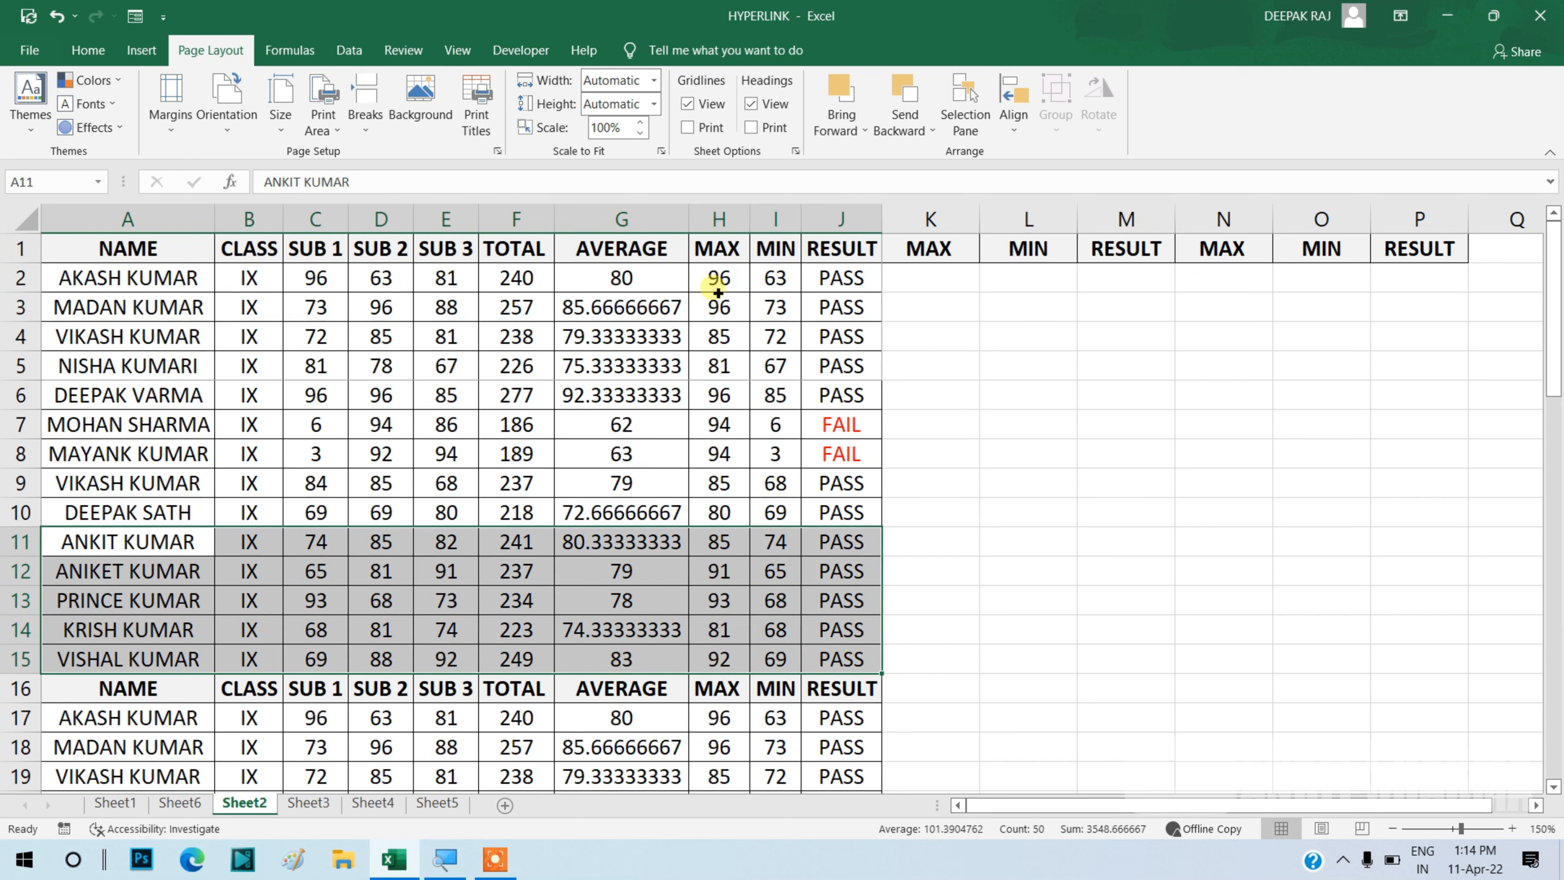
left_click(331, 99)
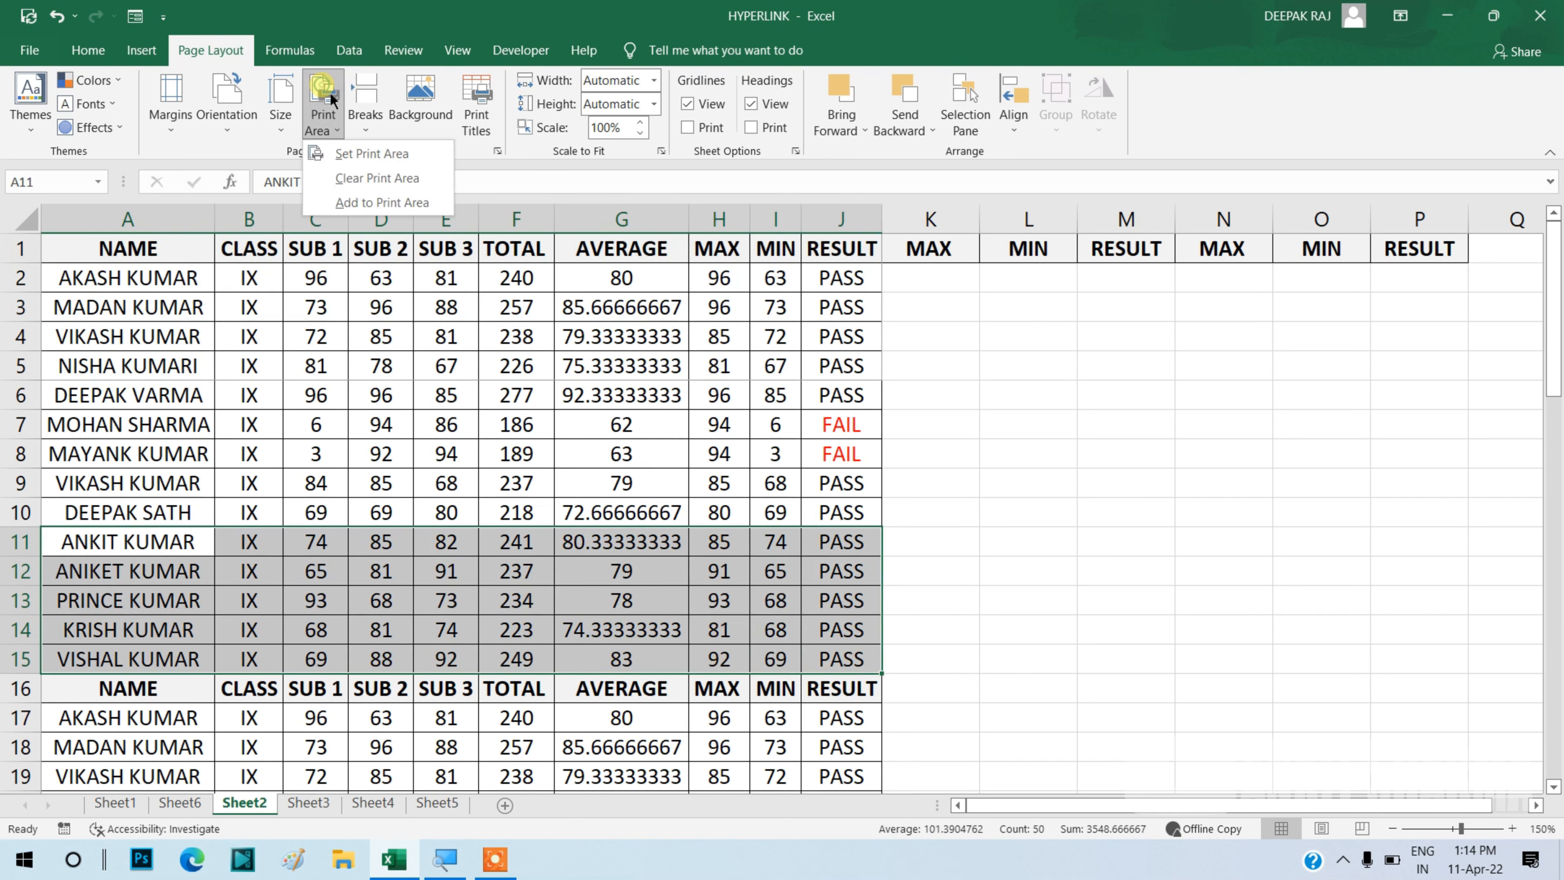
left_click(374, 158)
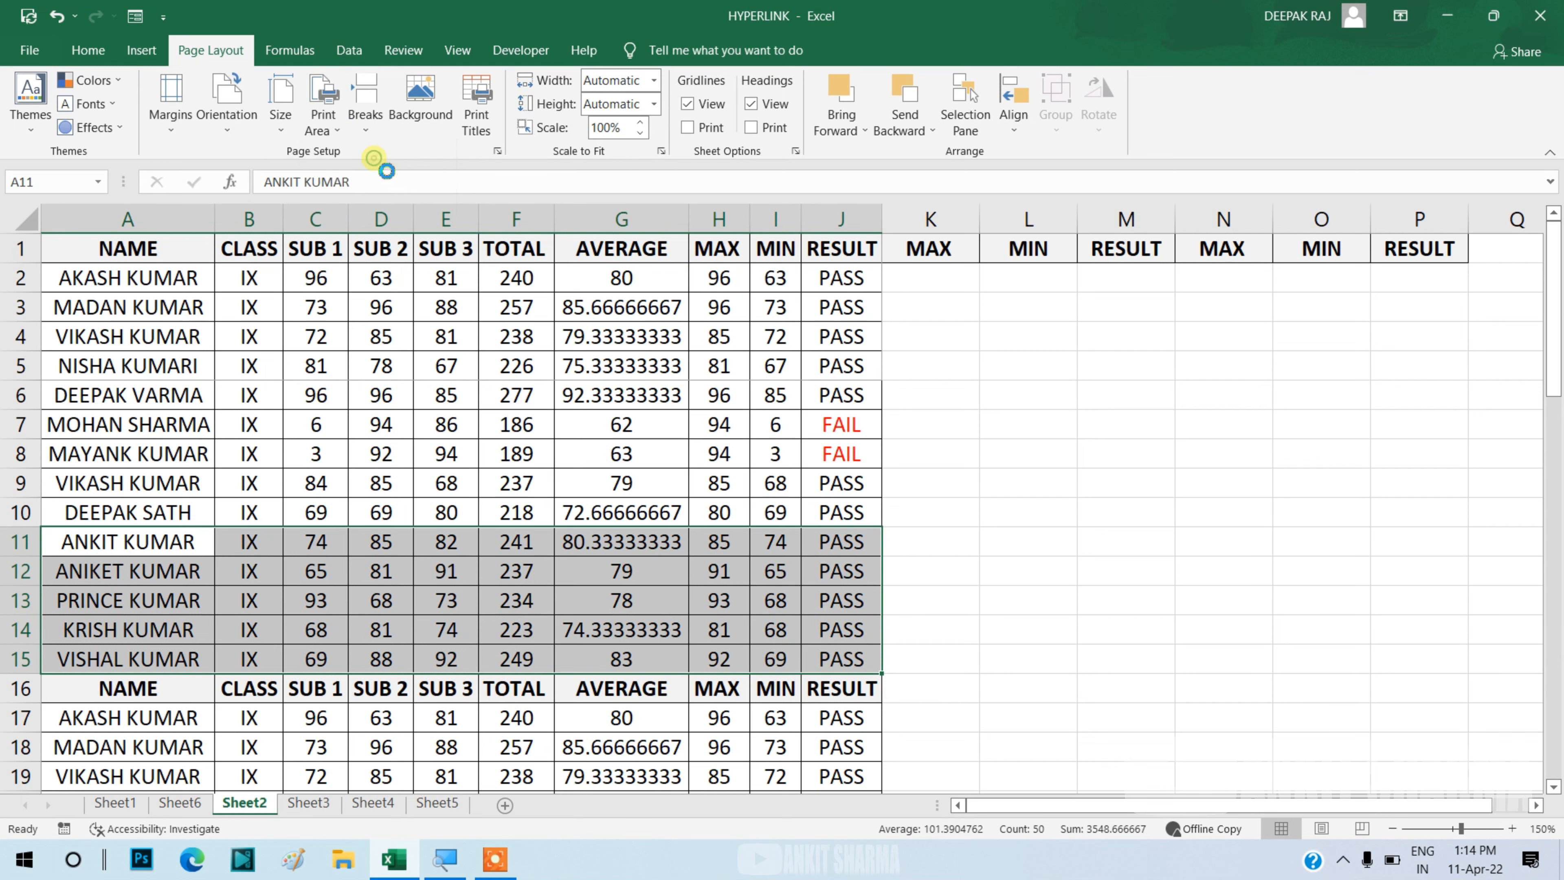
left_click(581, 404)
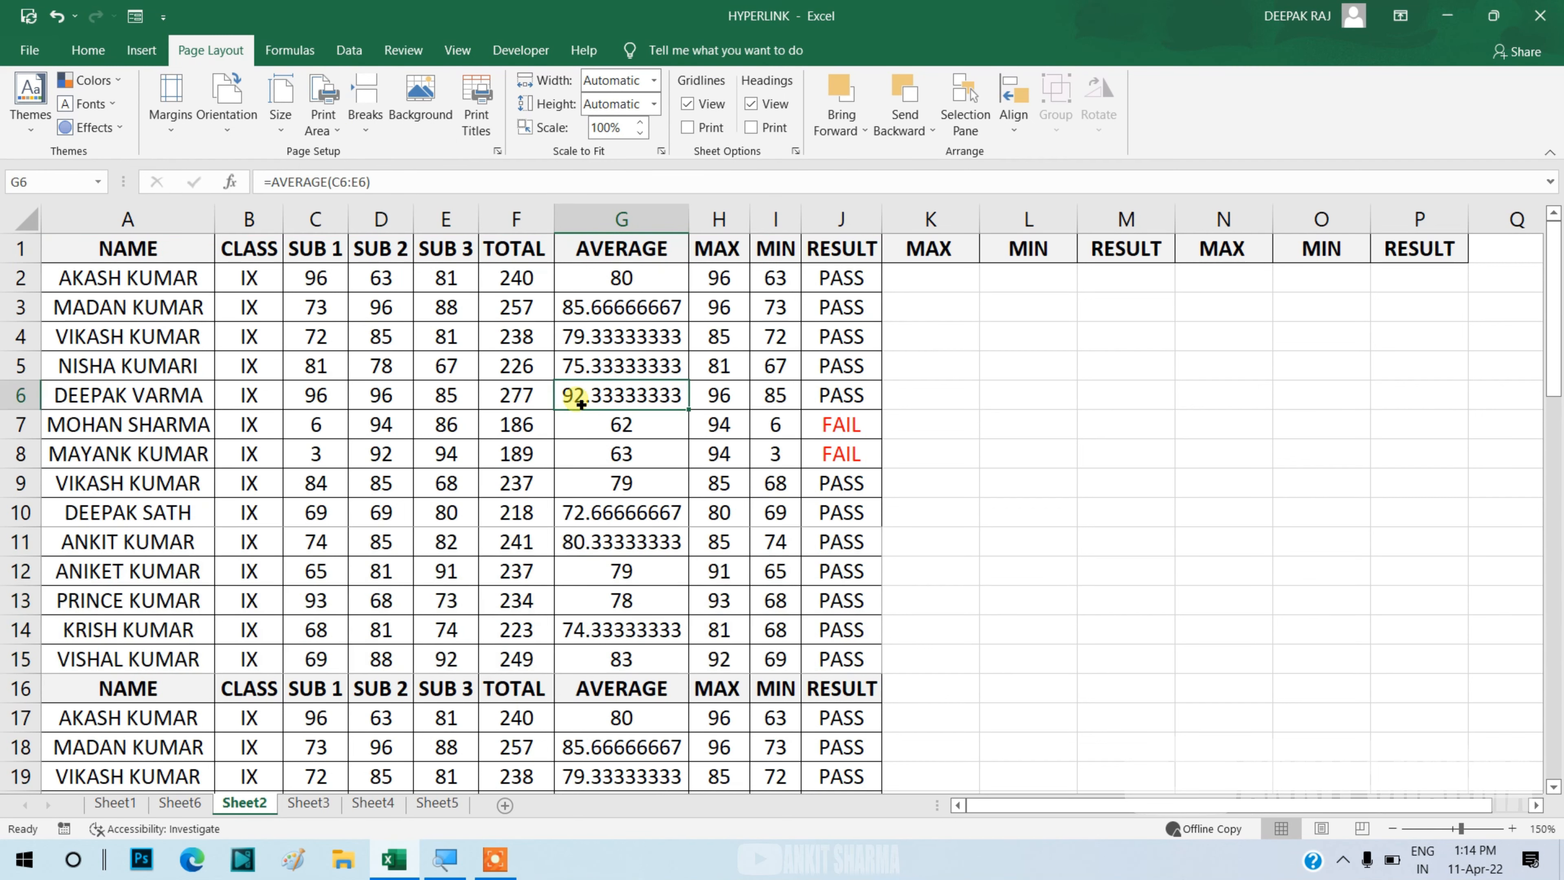
key("ctrl+p")
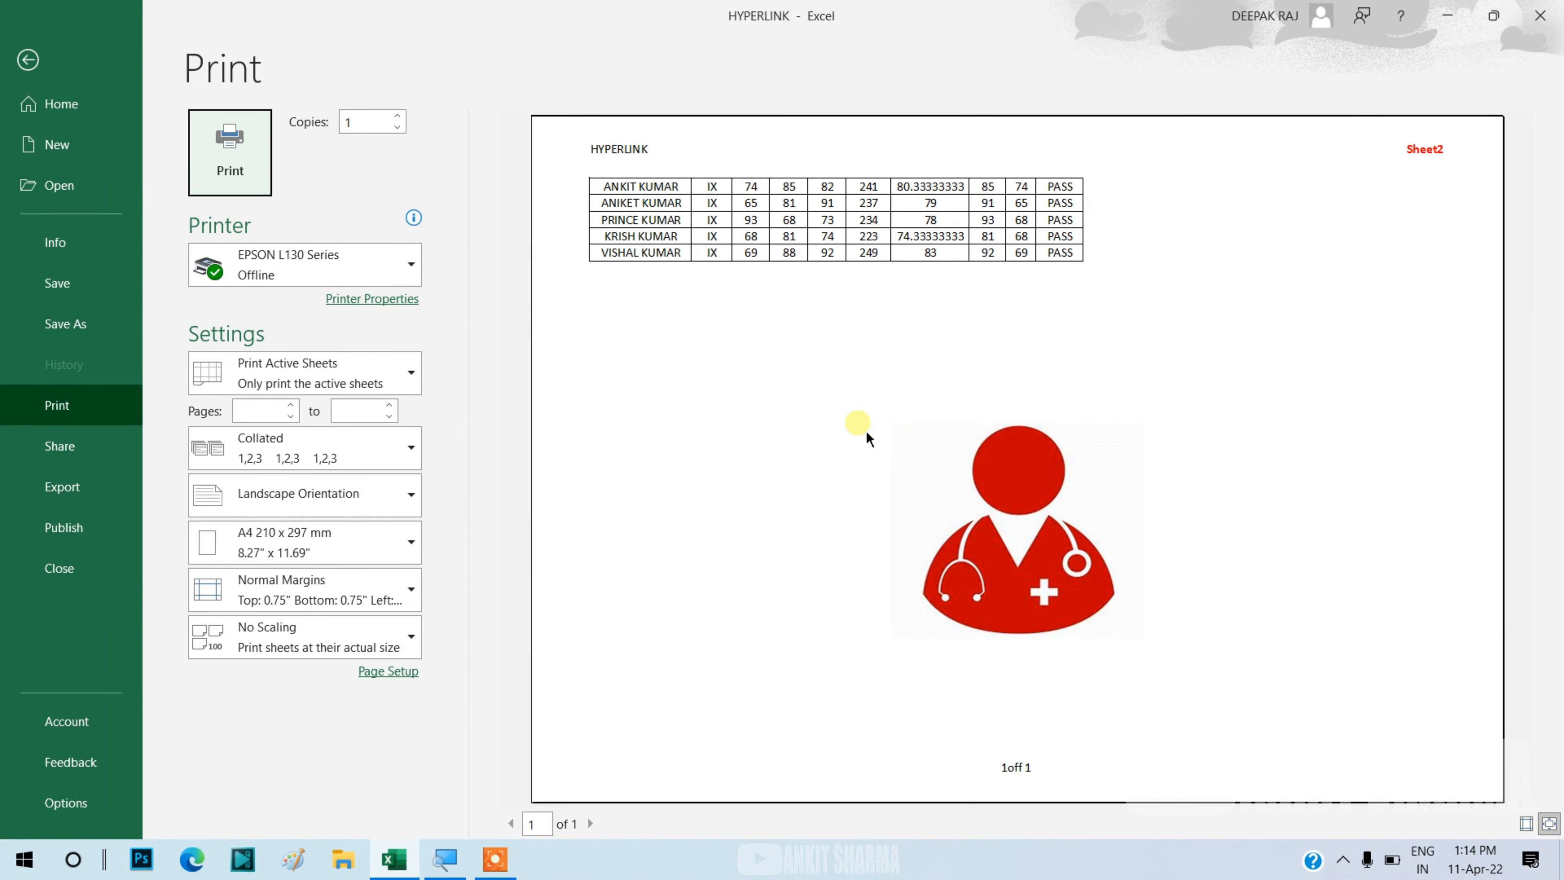
left_click(40, 70)
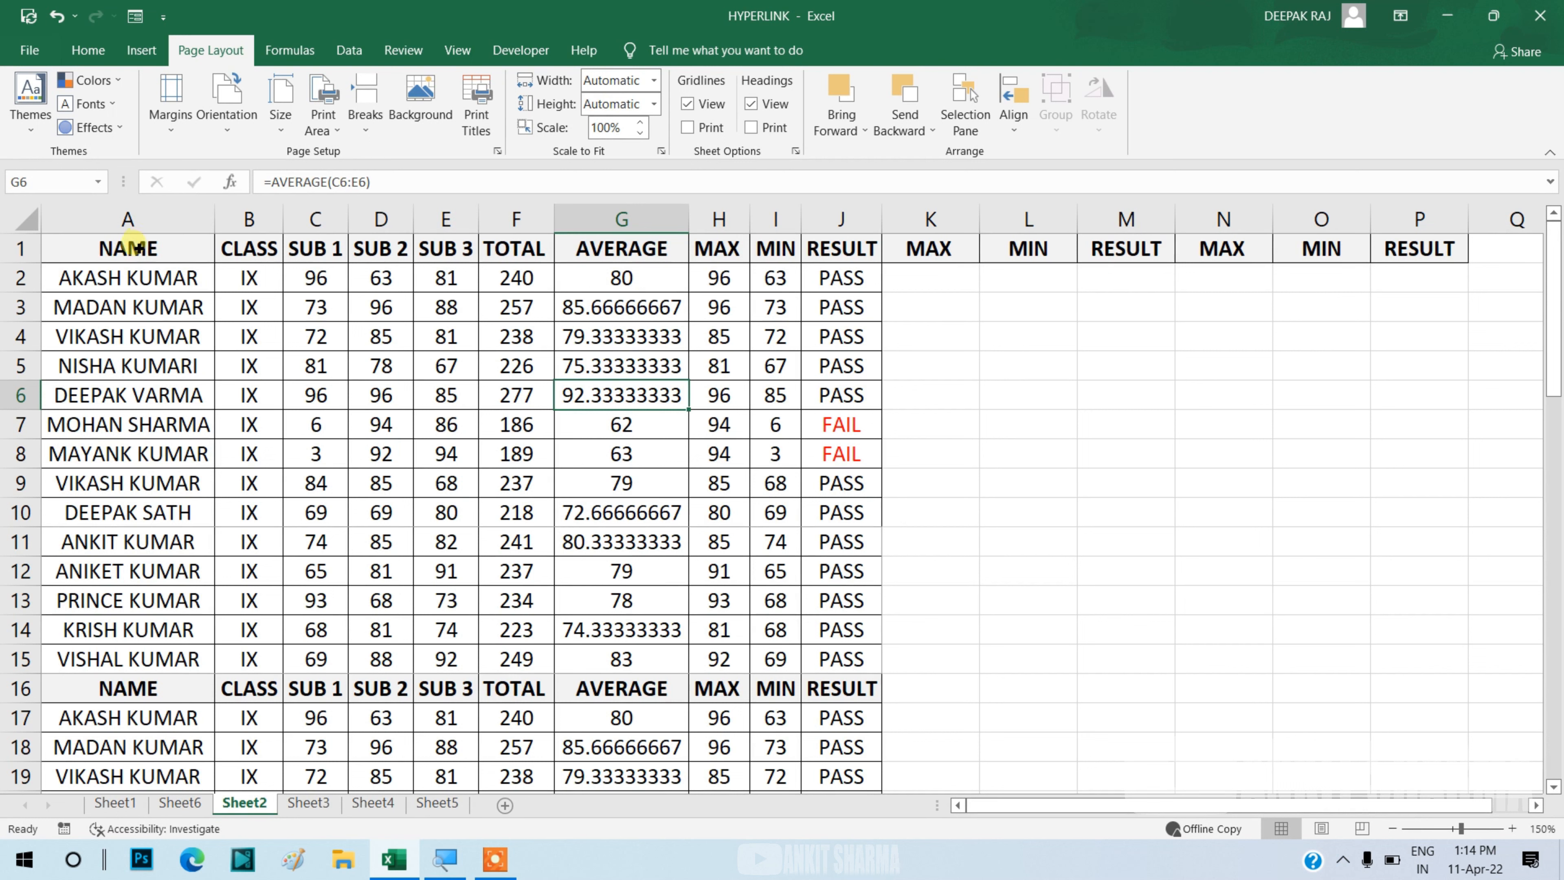
Add the range A1:J5 to the existing print area of Sheet2.
left_click_drag(126, 247, 850, 370)
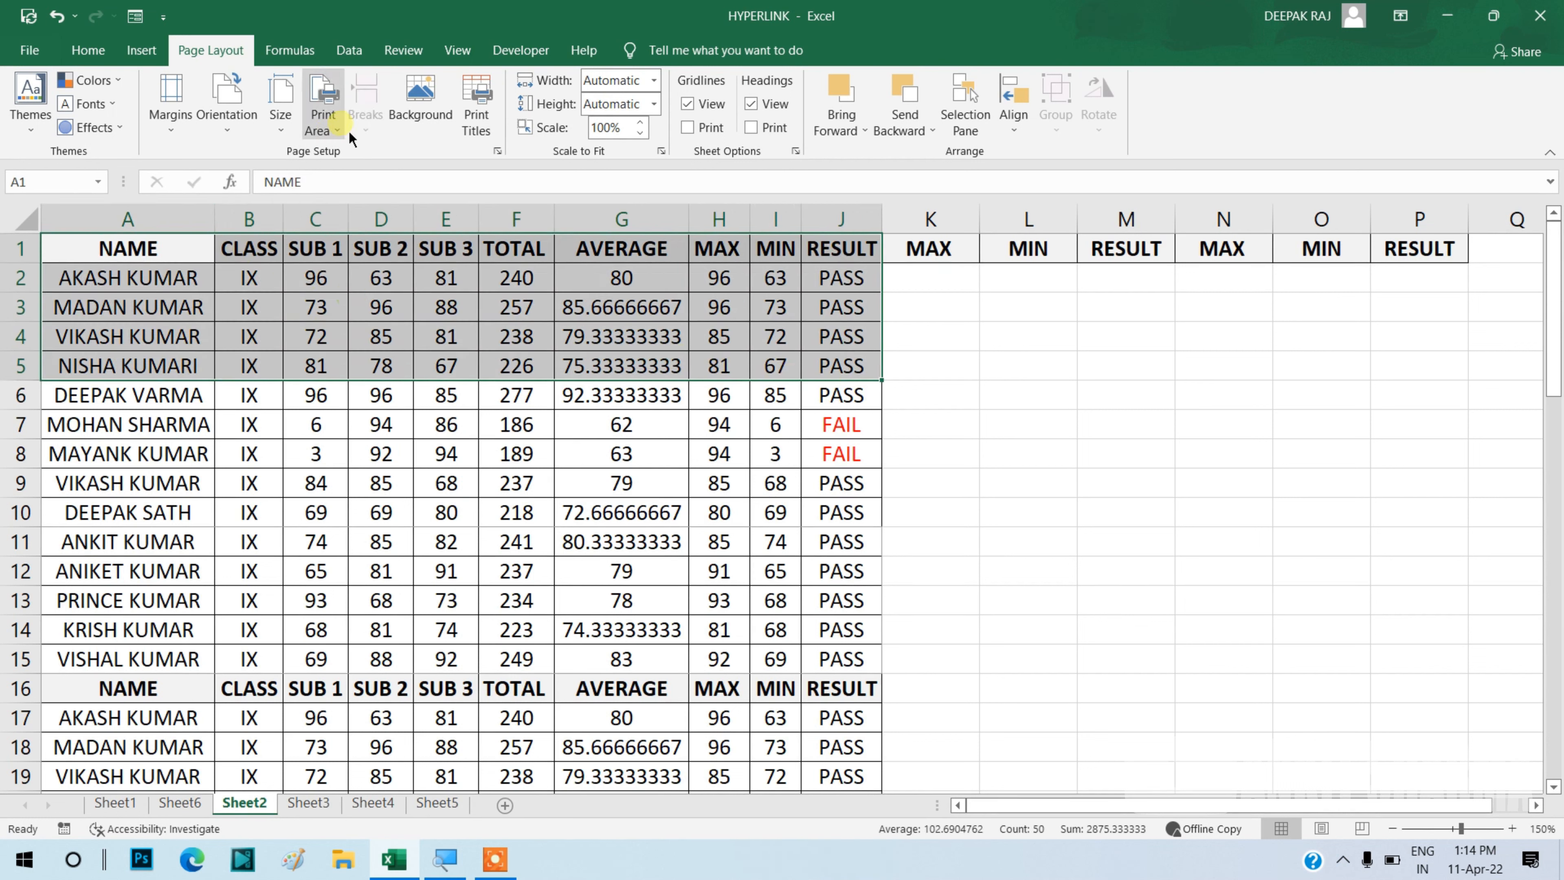
left_click(336, 114)
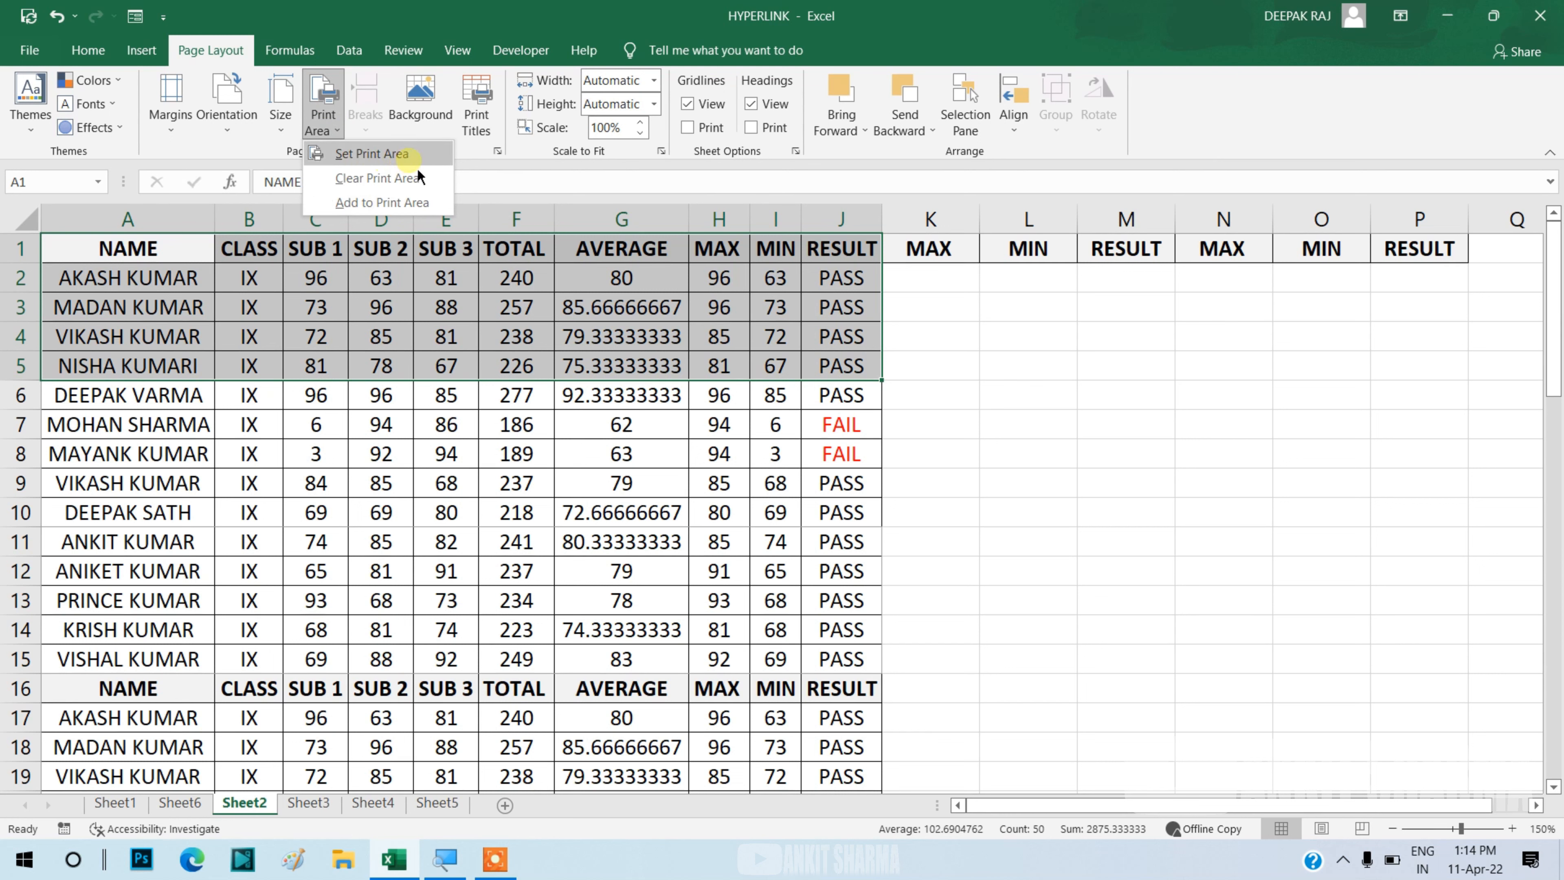
left_click(395, 209)
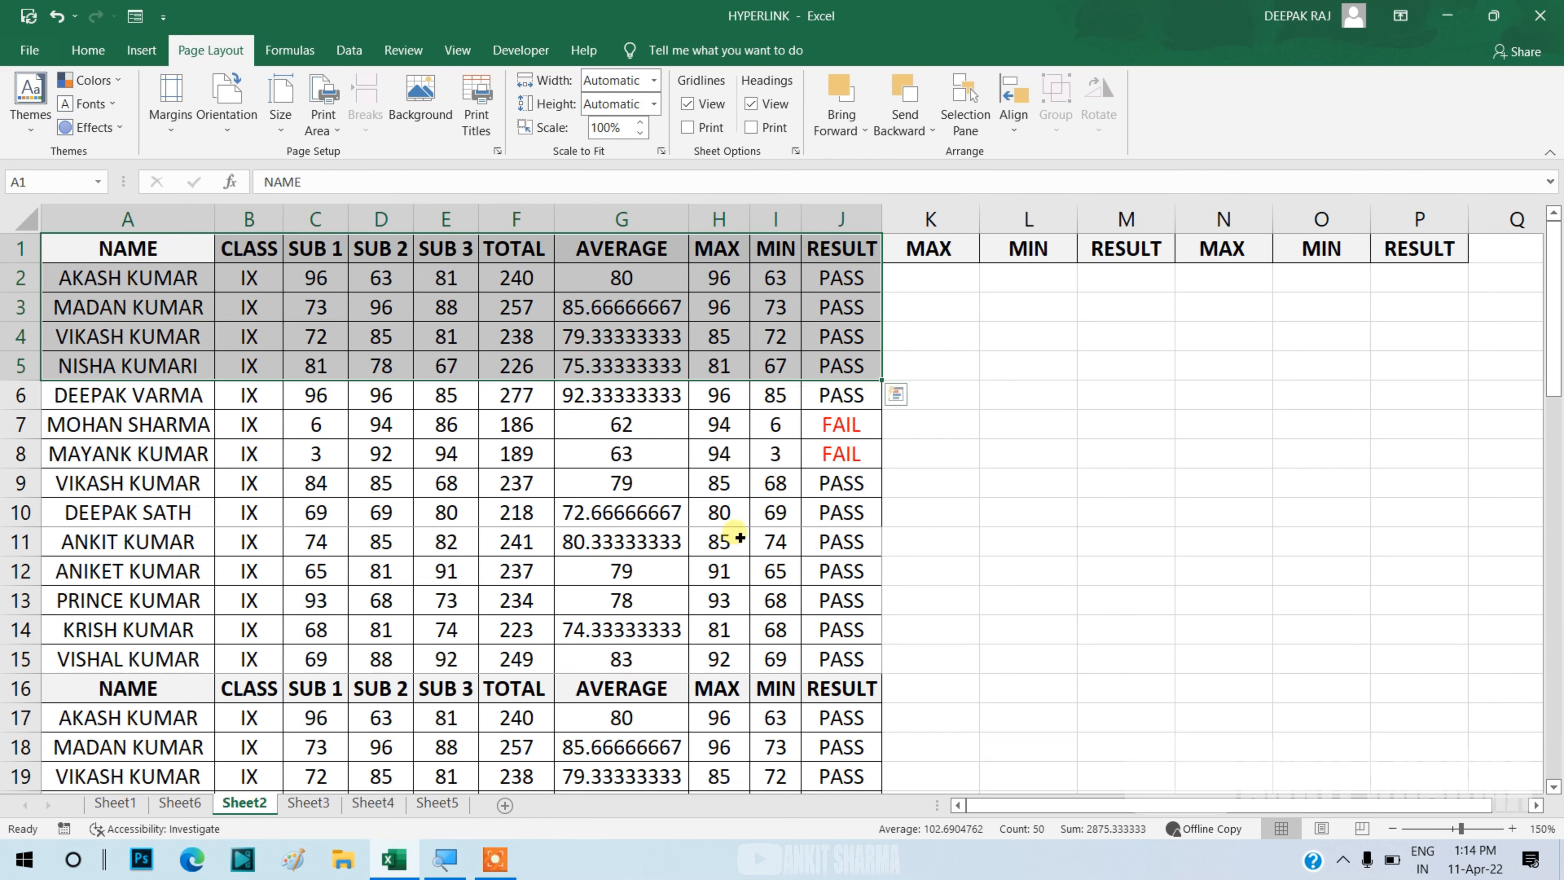
Page through the print preview of the combined print area and return to the worksheet.
key("ctrl+p")
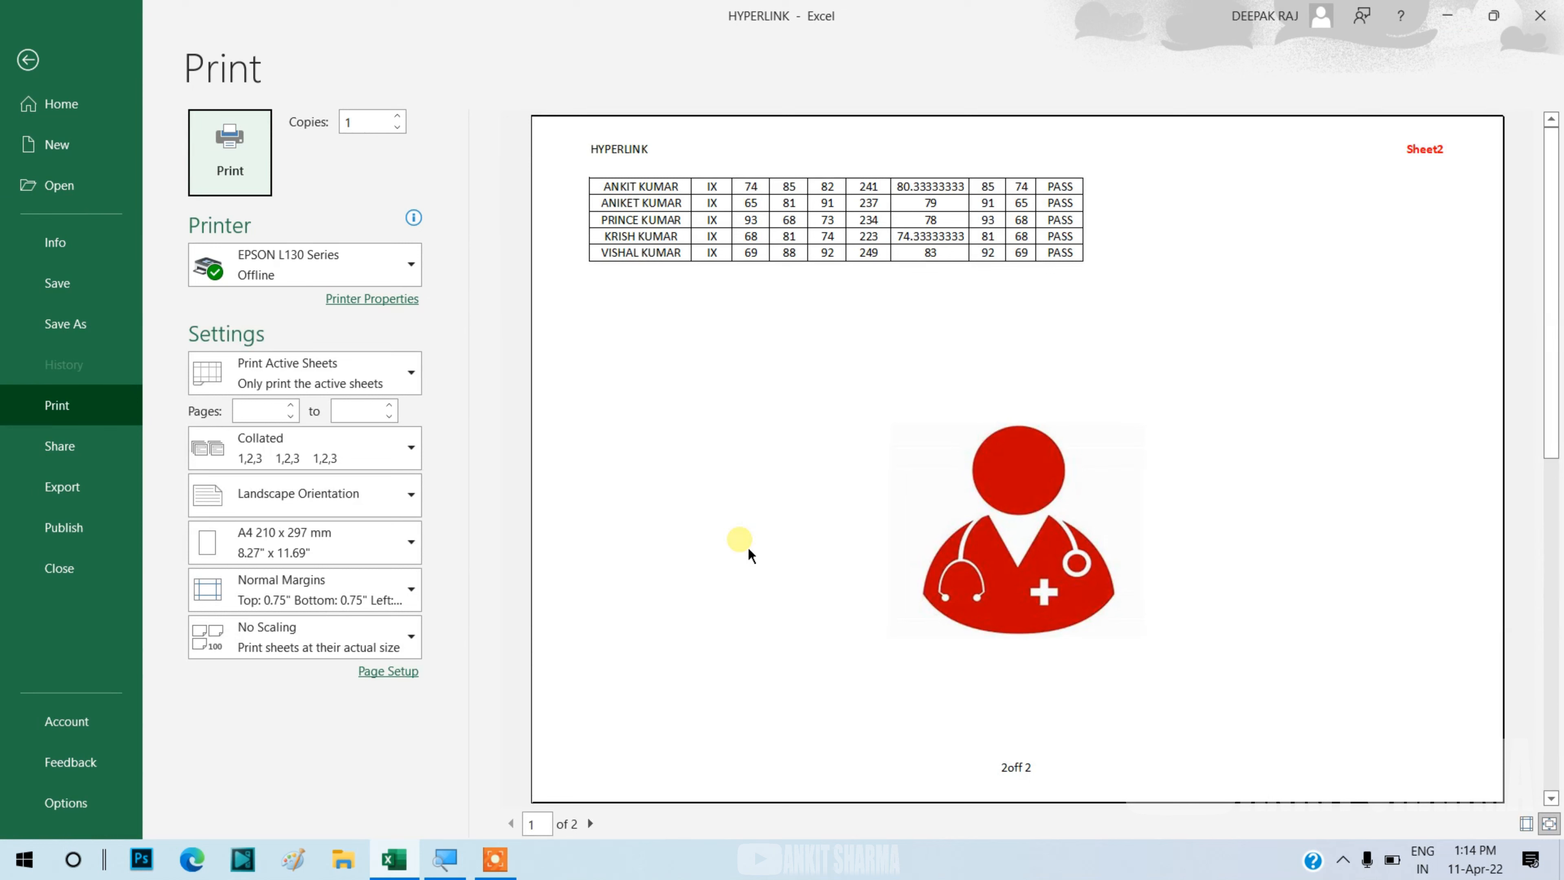
left_click(589, 823)
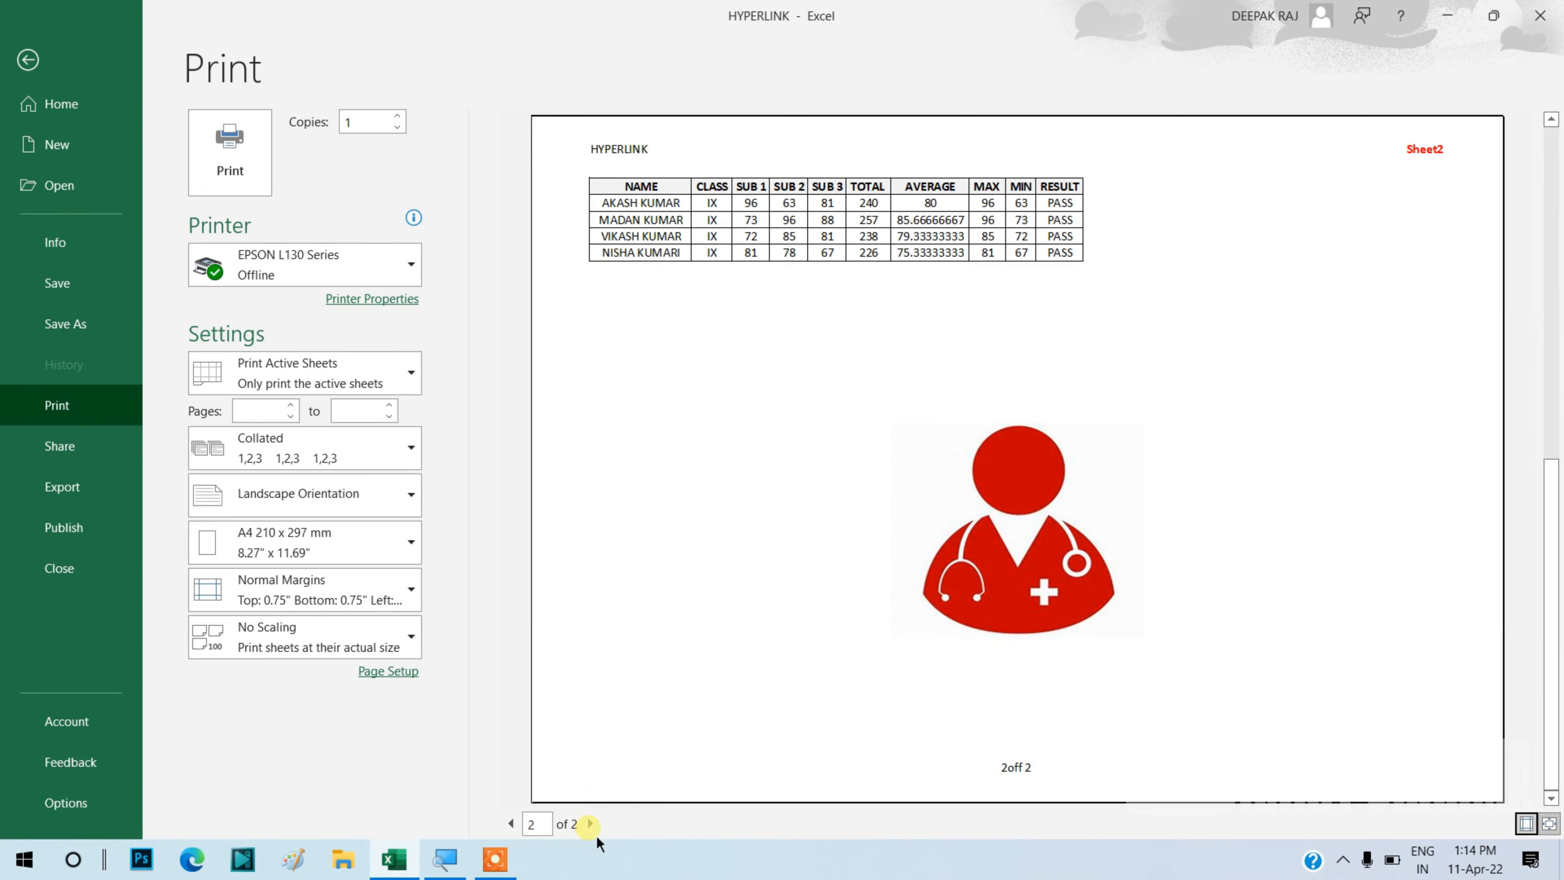
left_click(510, 823)
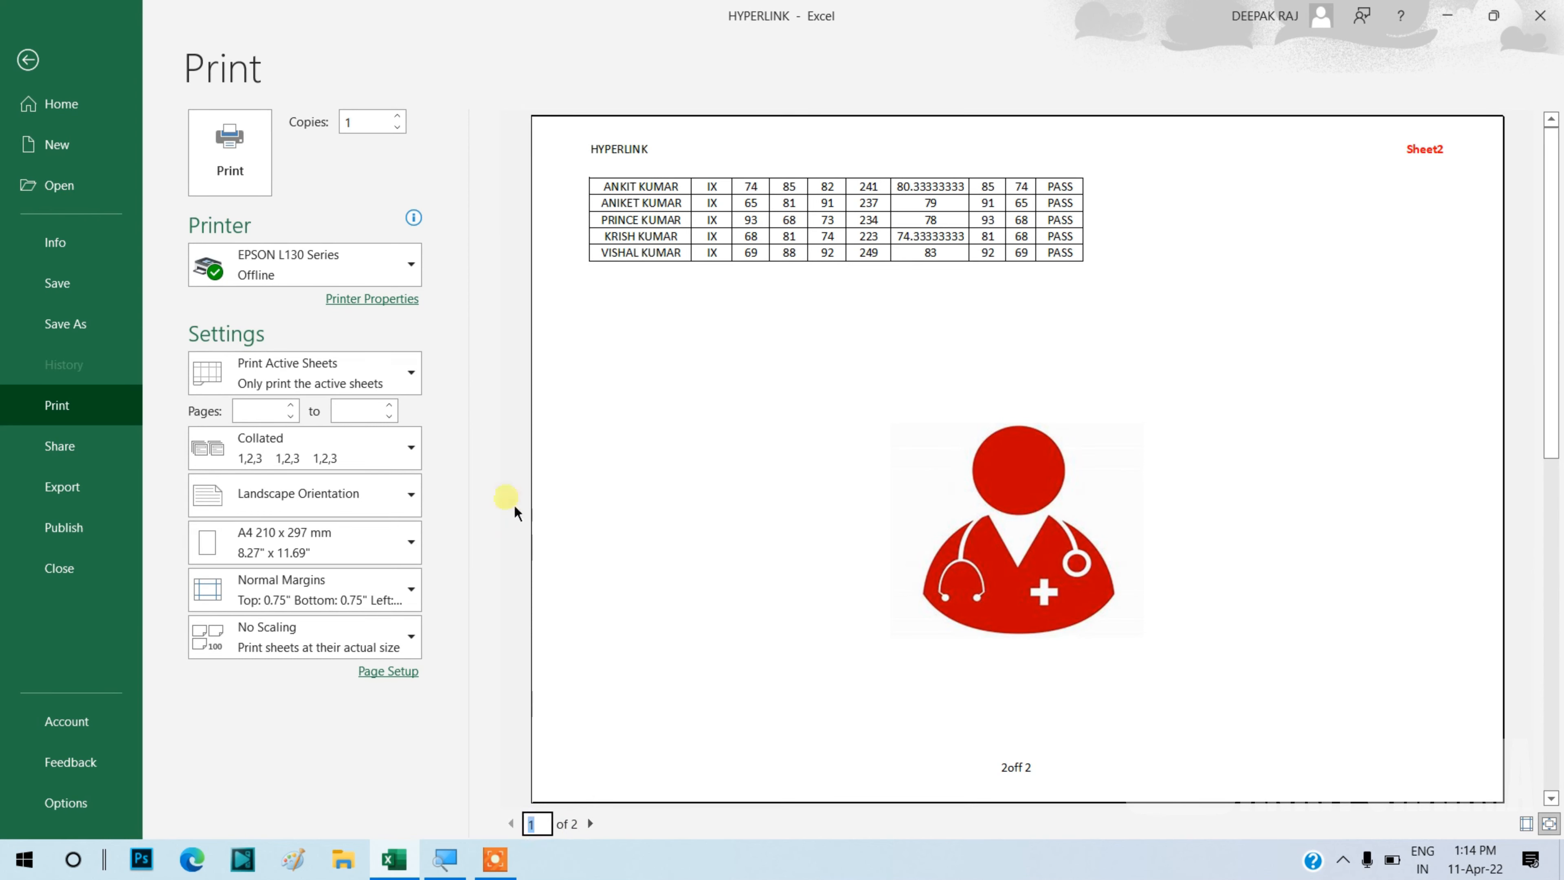
left_click(30, 61)
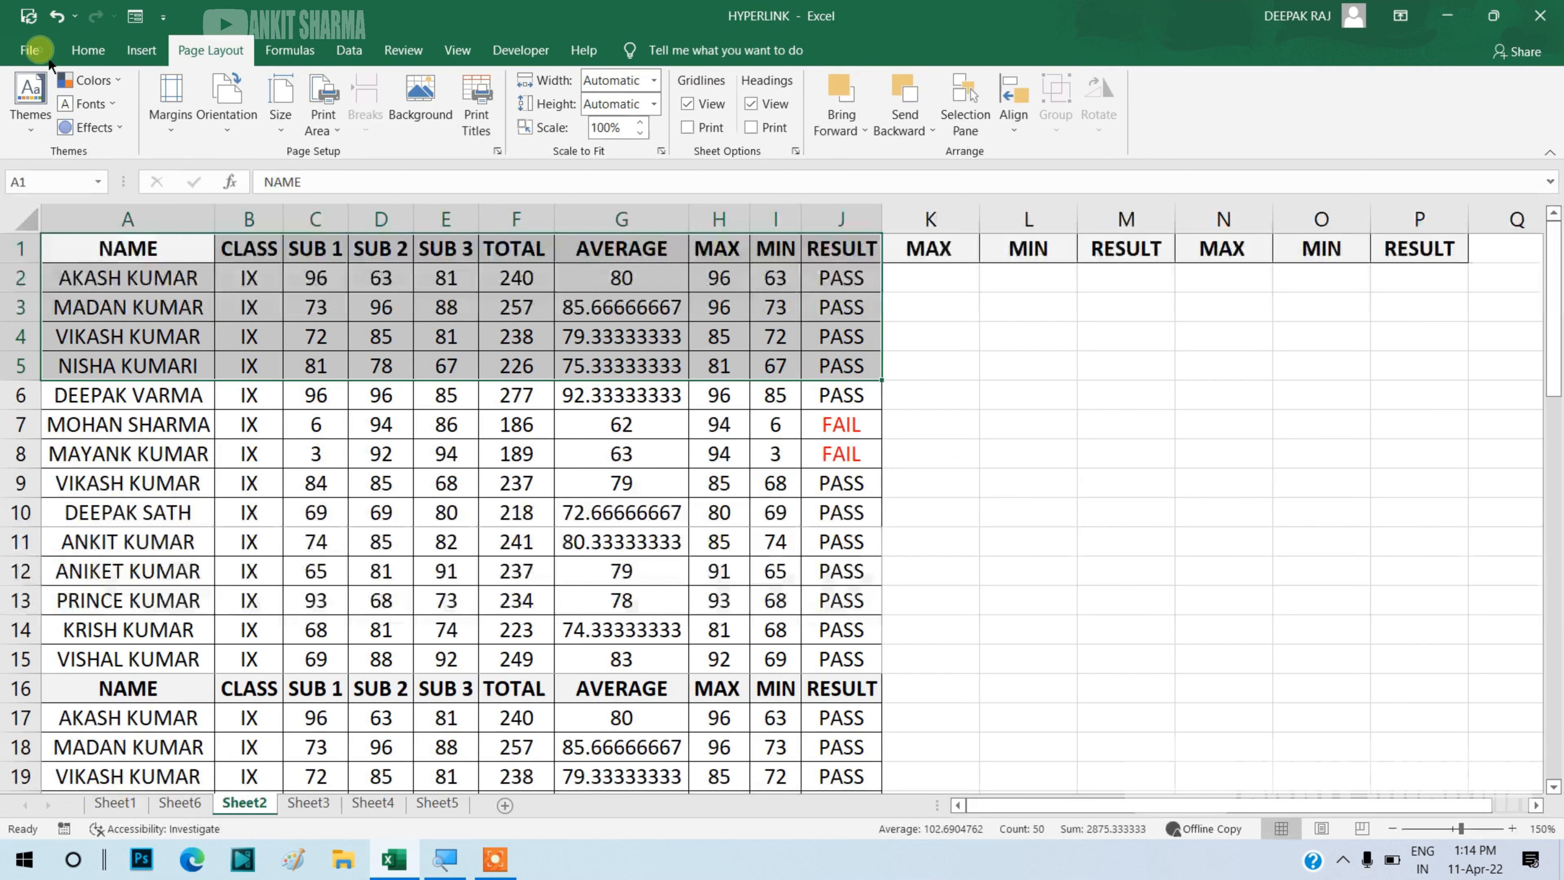
Clear the print area of Sheet2 and check the full table in the print preview.
left_click(423, 336)
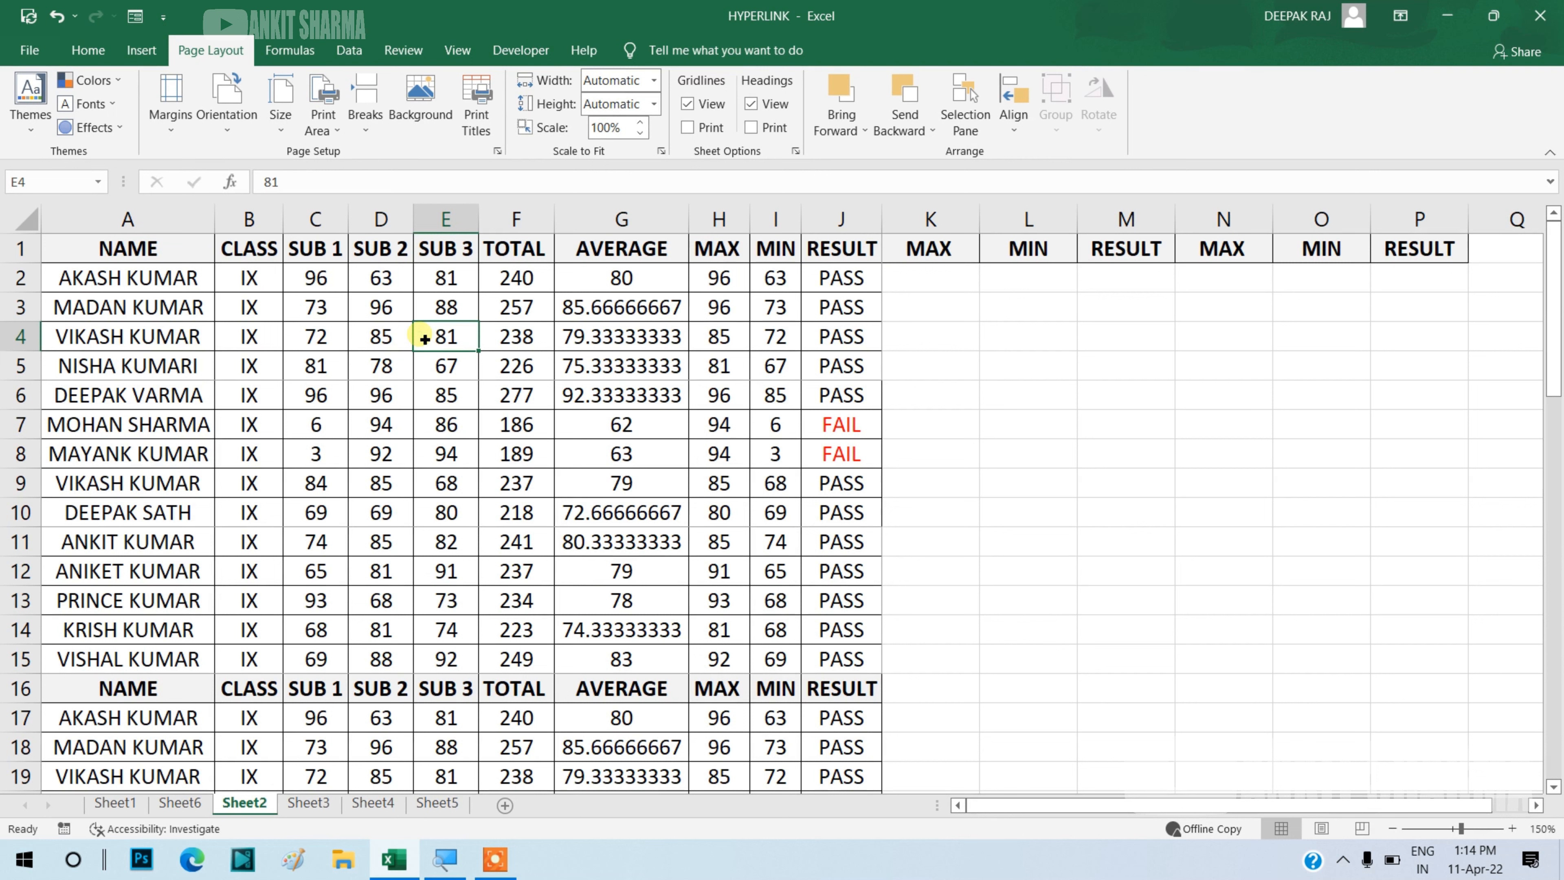
left_click(322, 117)
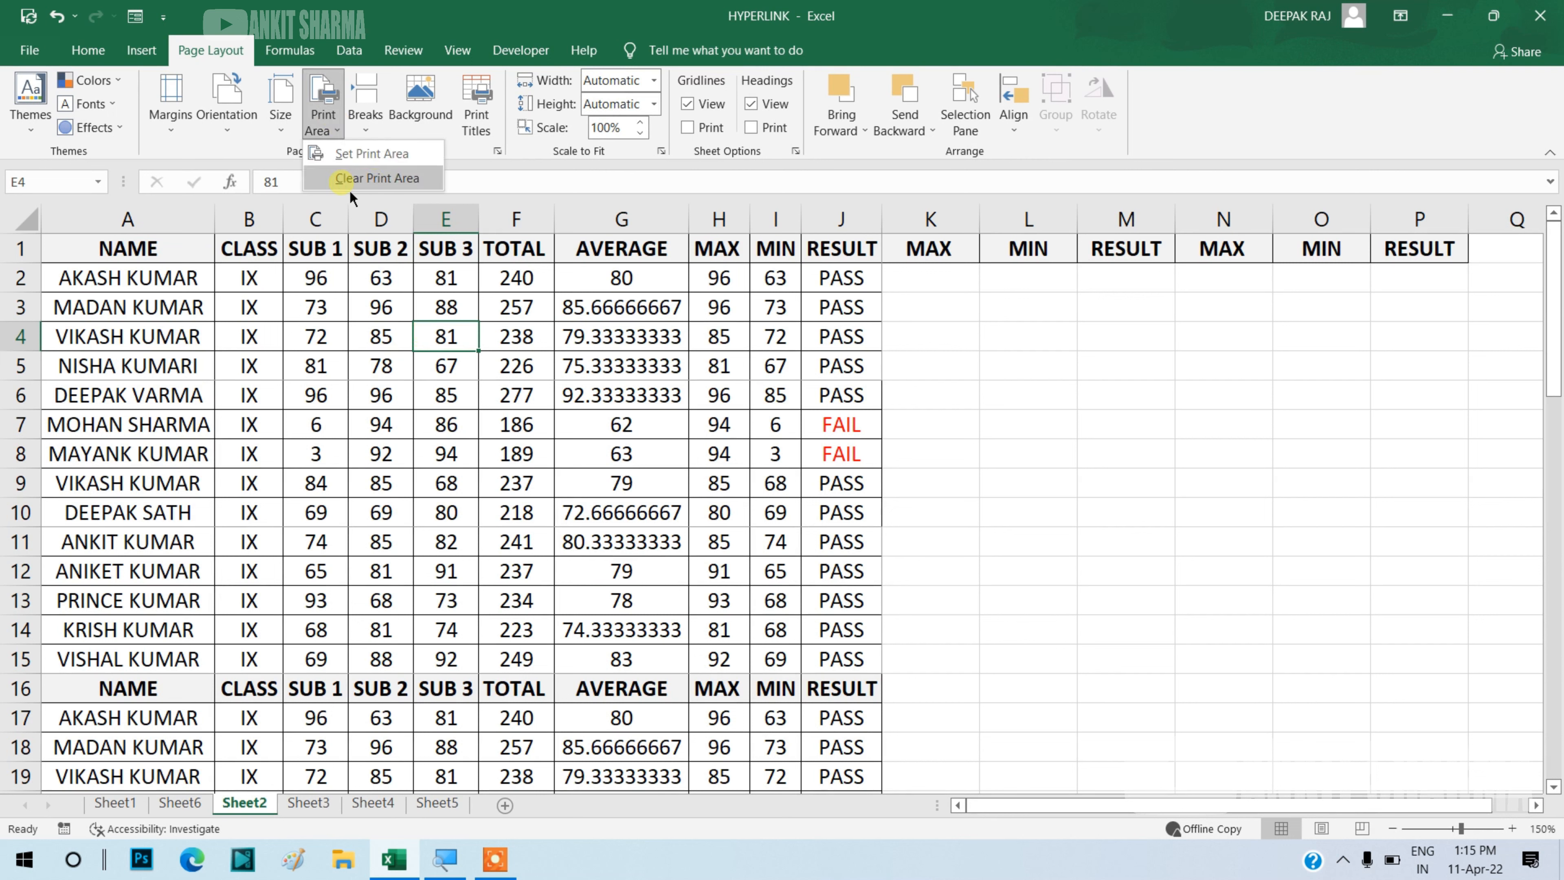
left_click(376, 185)
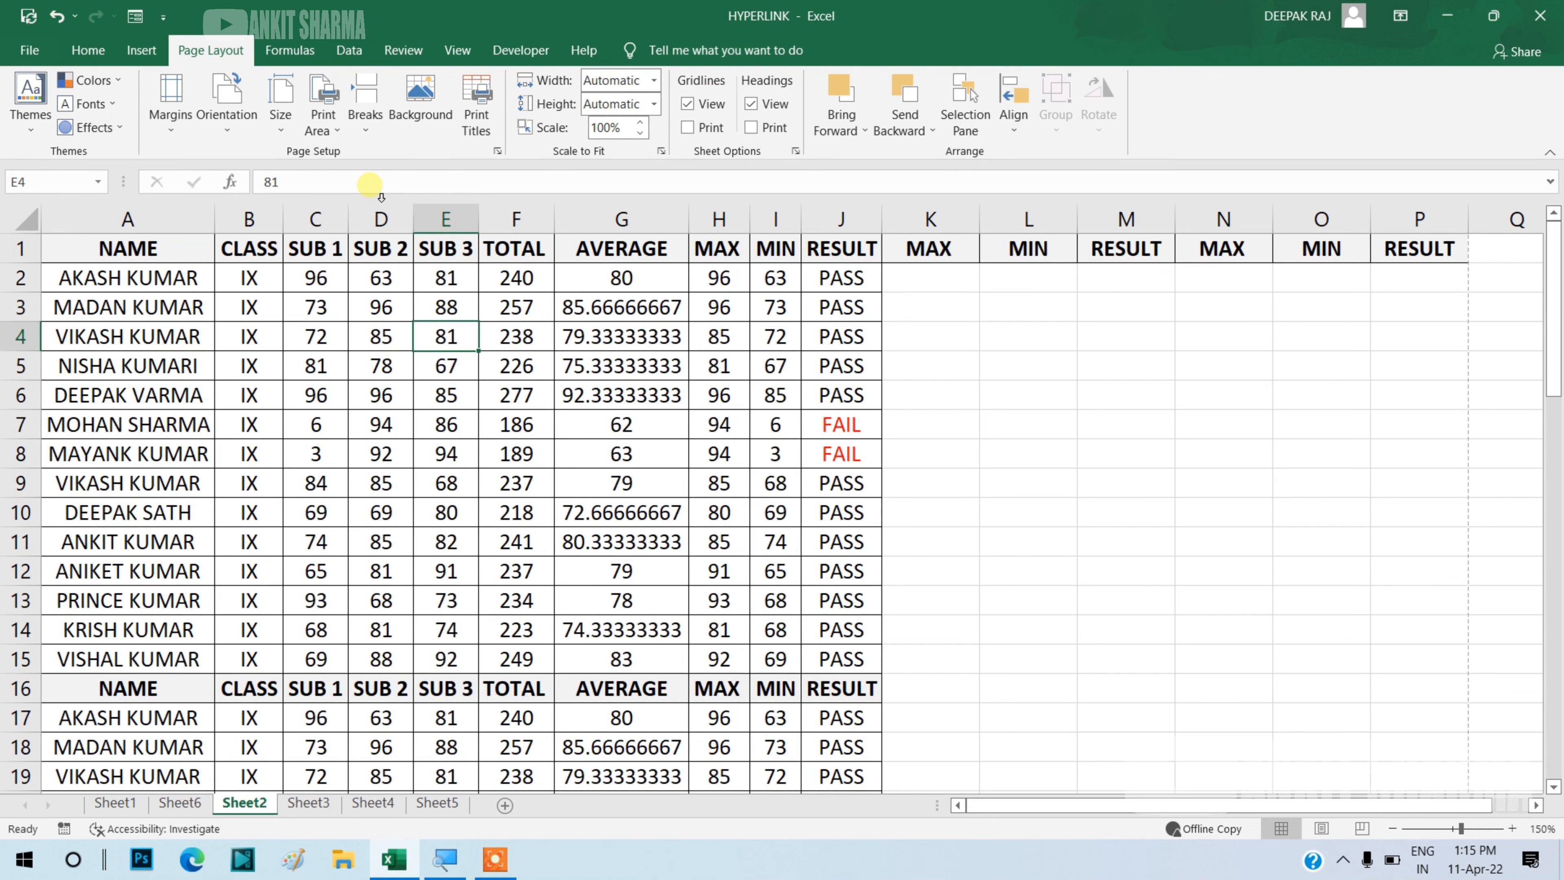
left_click(490, 371)
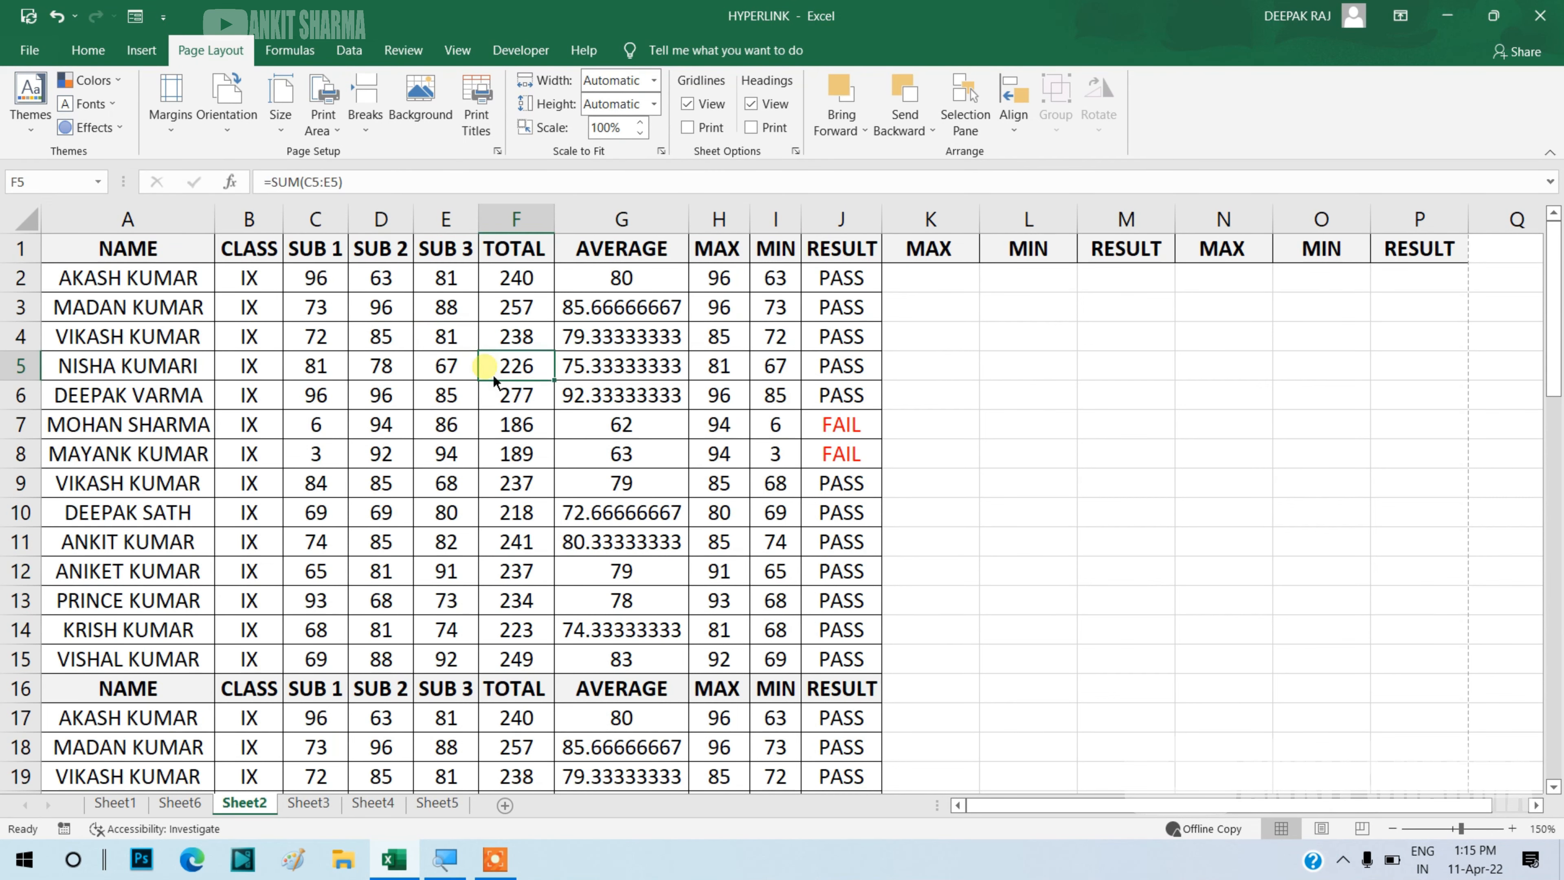
key("ctrl+p")
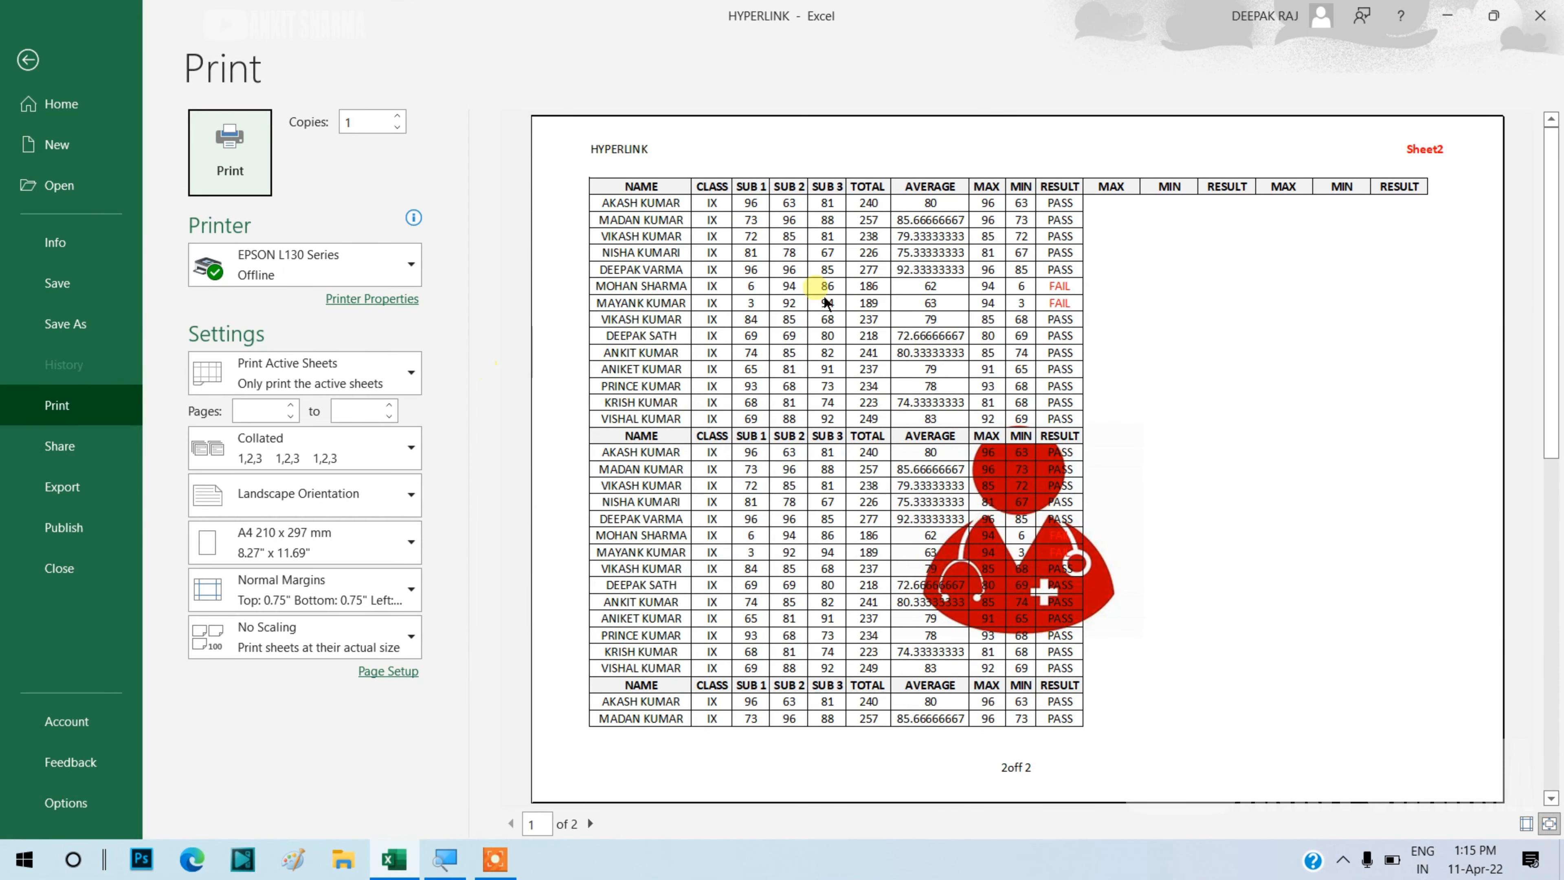
left_click(79, 59)
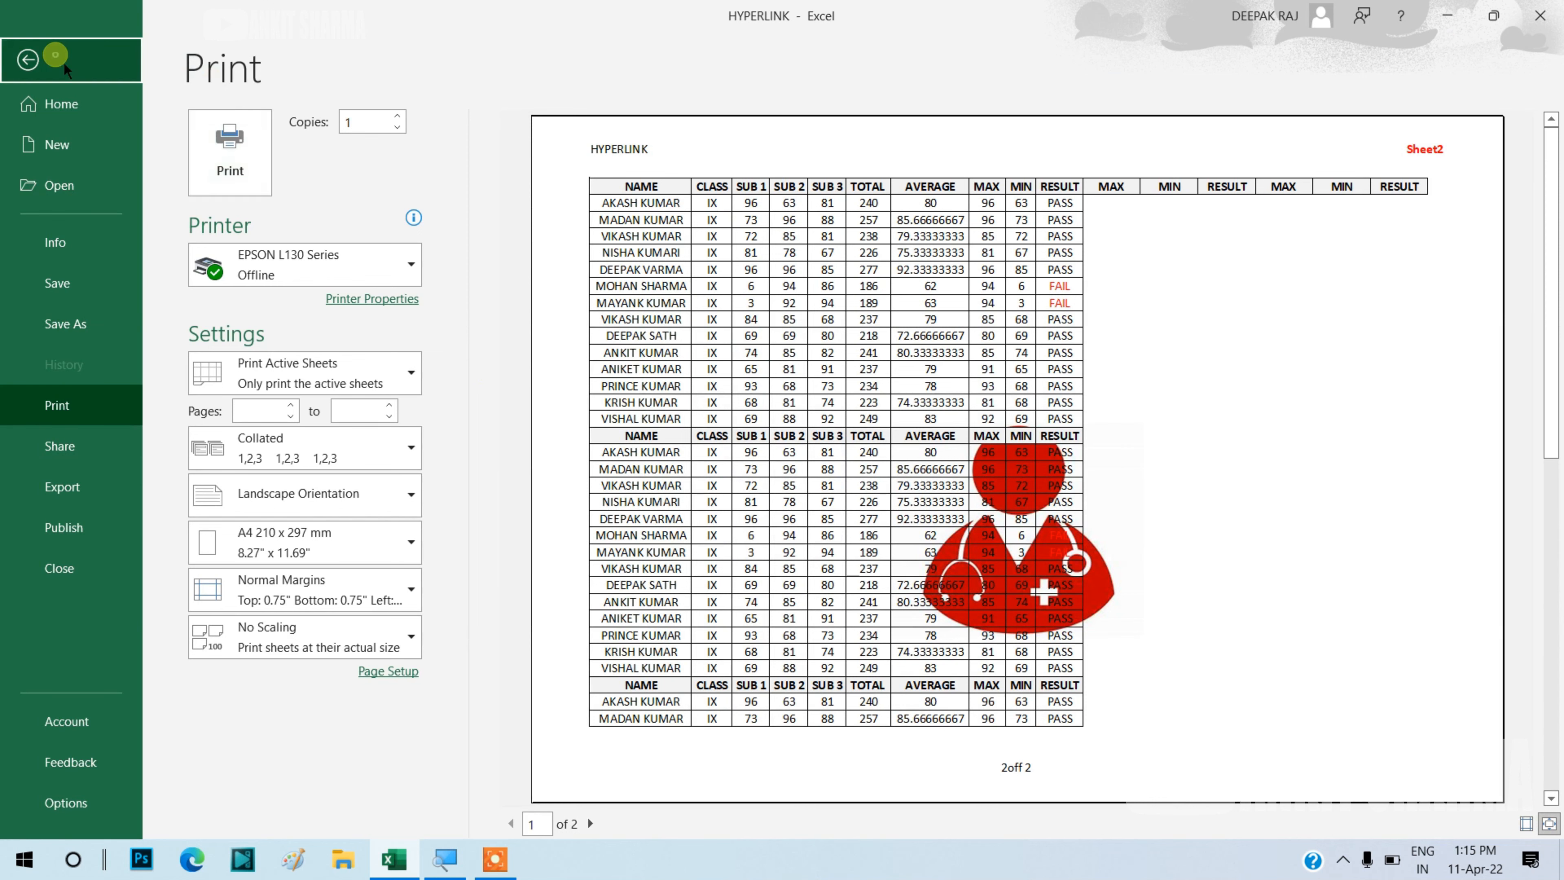
AutoFit the column widths of the whole marks table and check the result in the print preview.
left_click(475, 445)
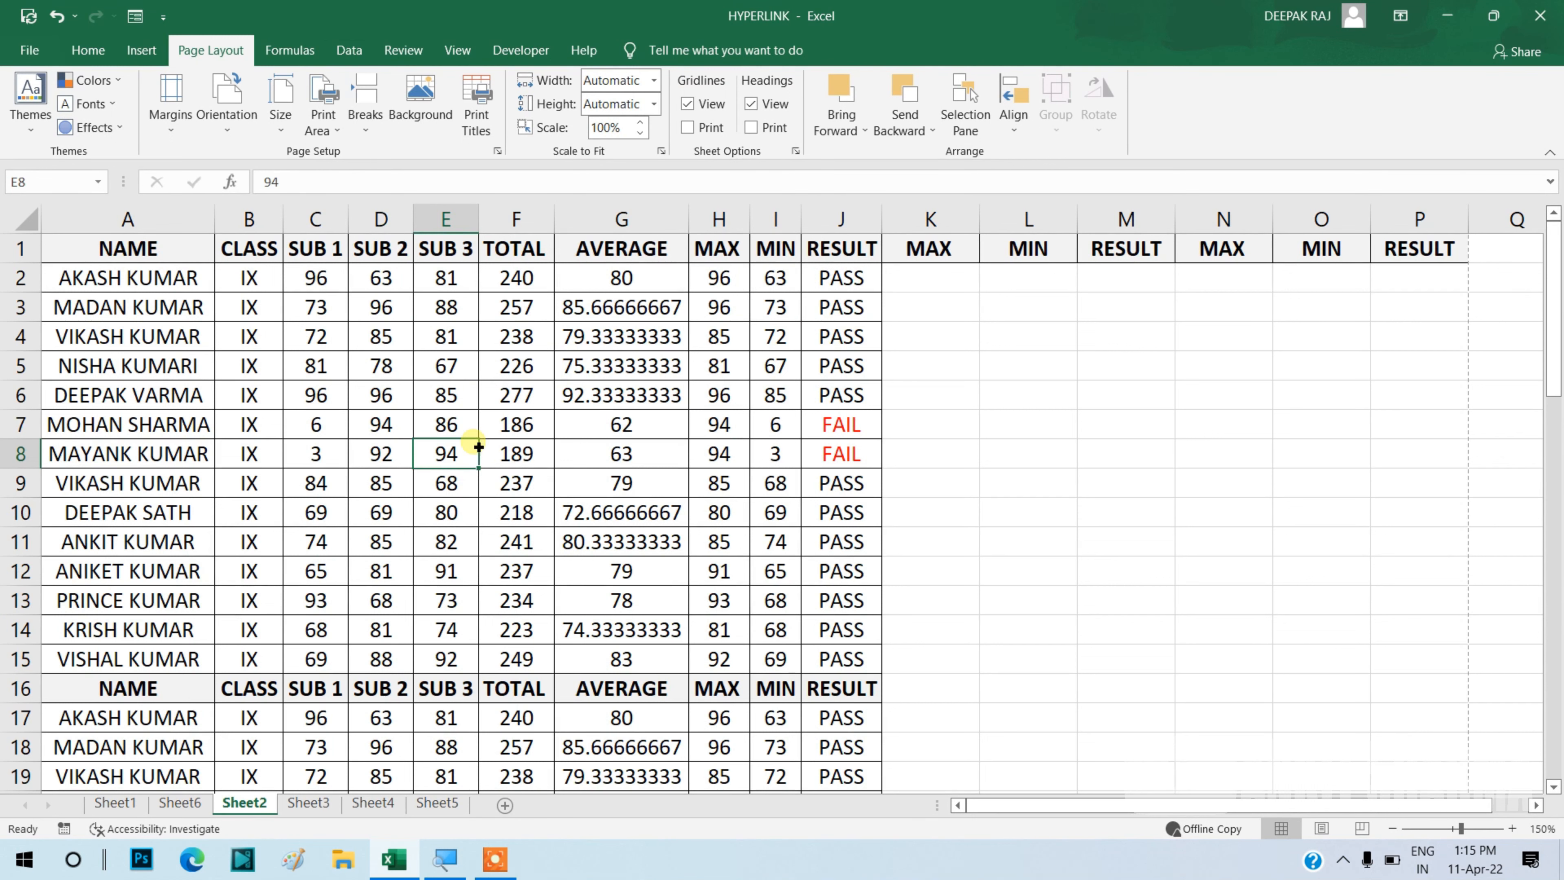
key("ctrl+a")
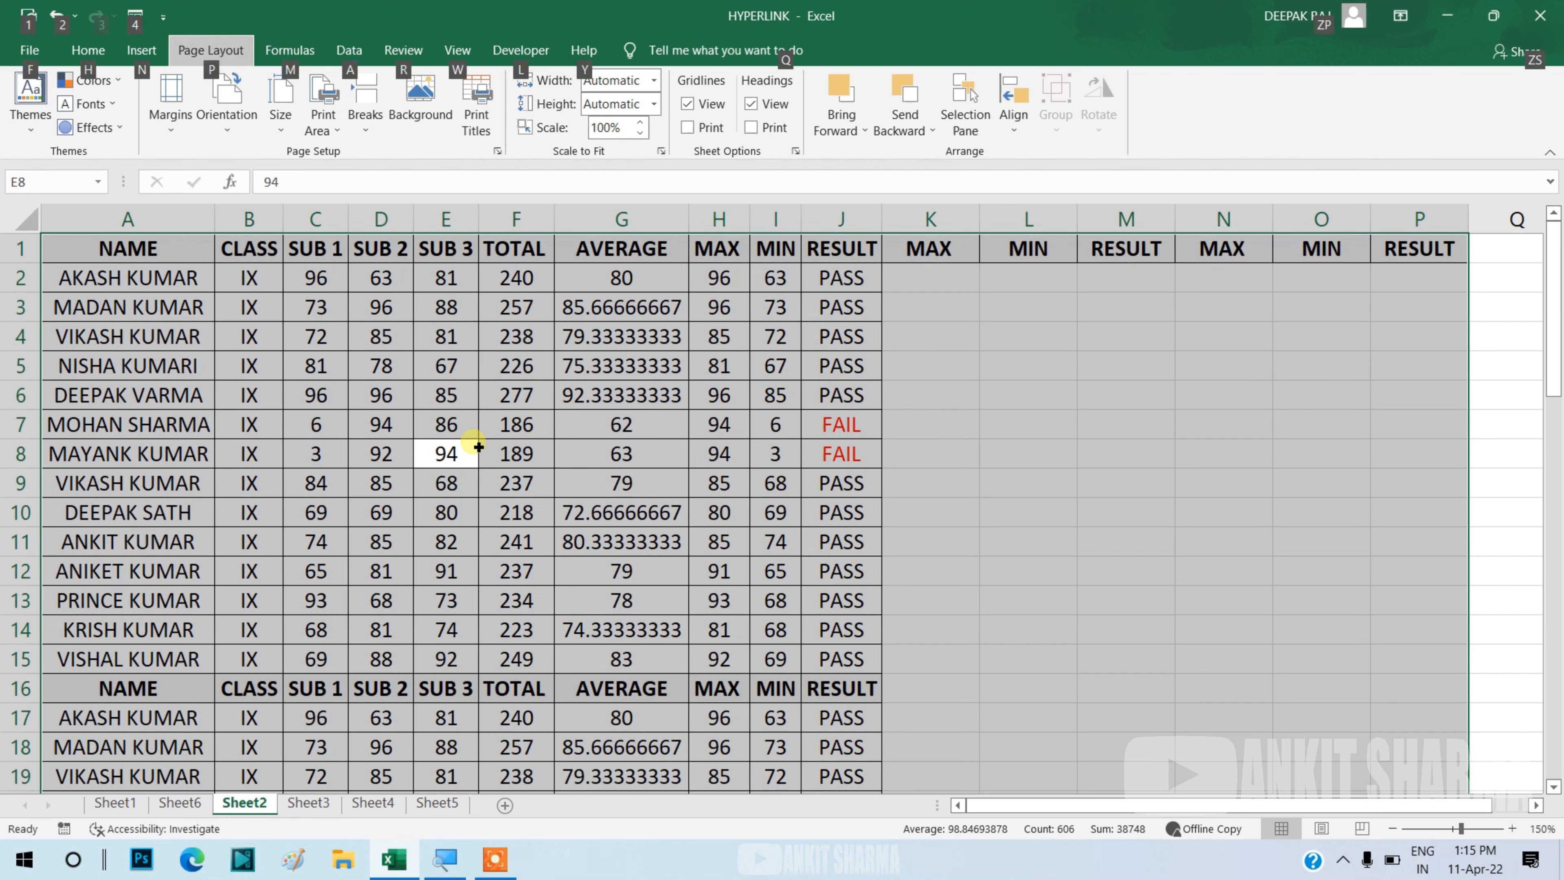
key("alt+h")
key("o")
key("i")
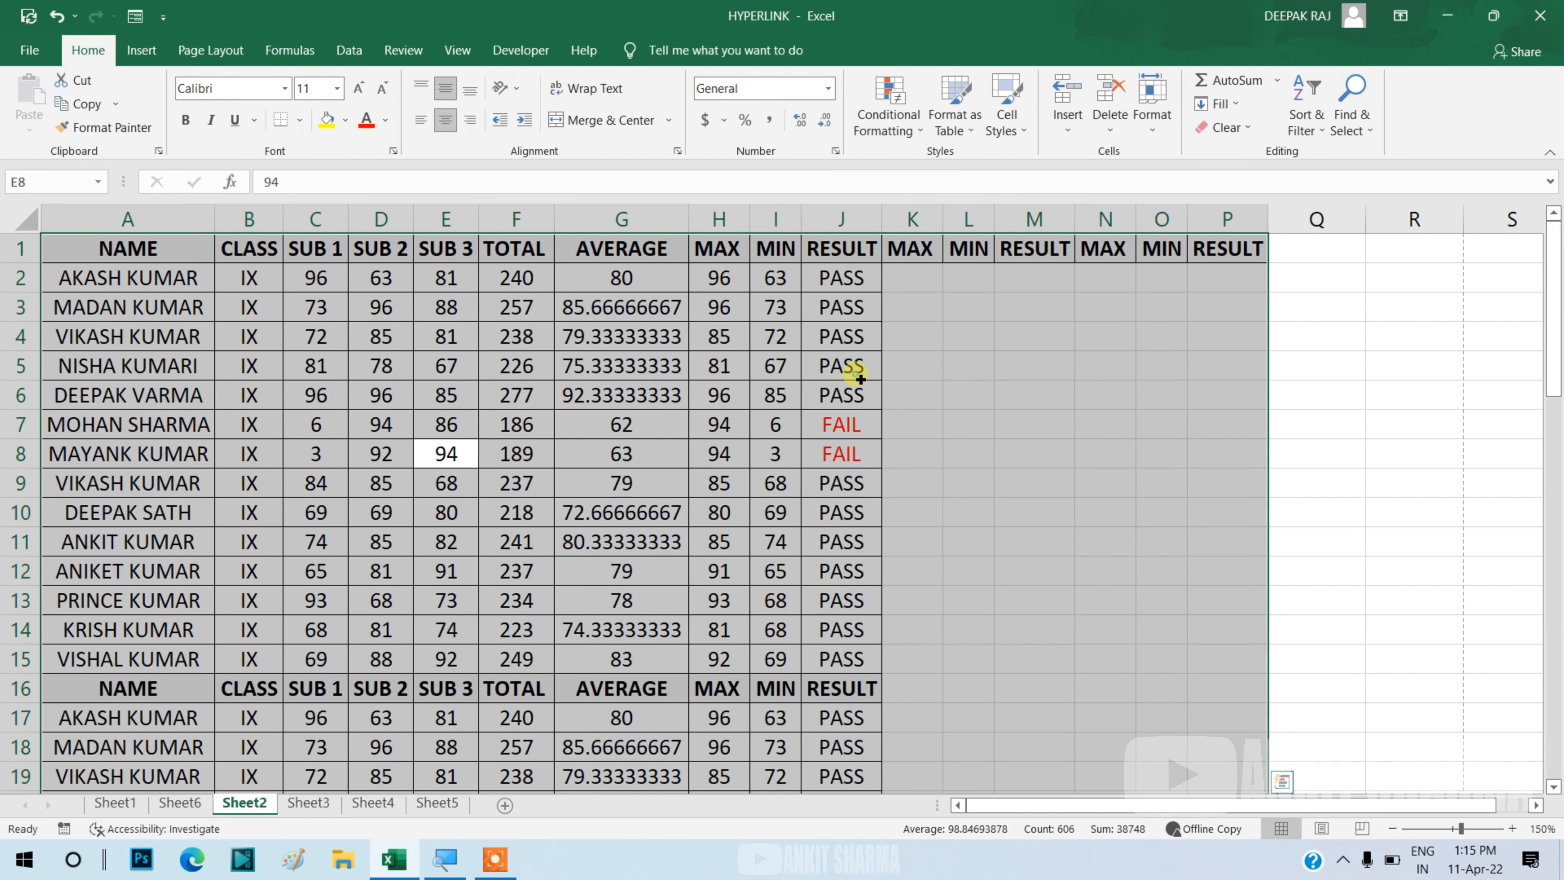
left_click(856, 368)
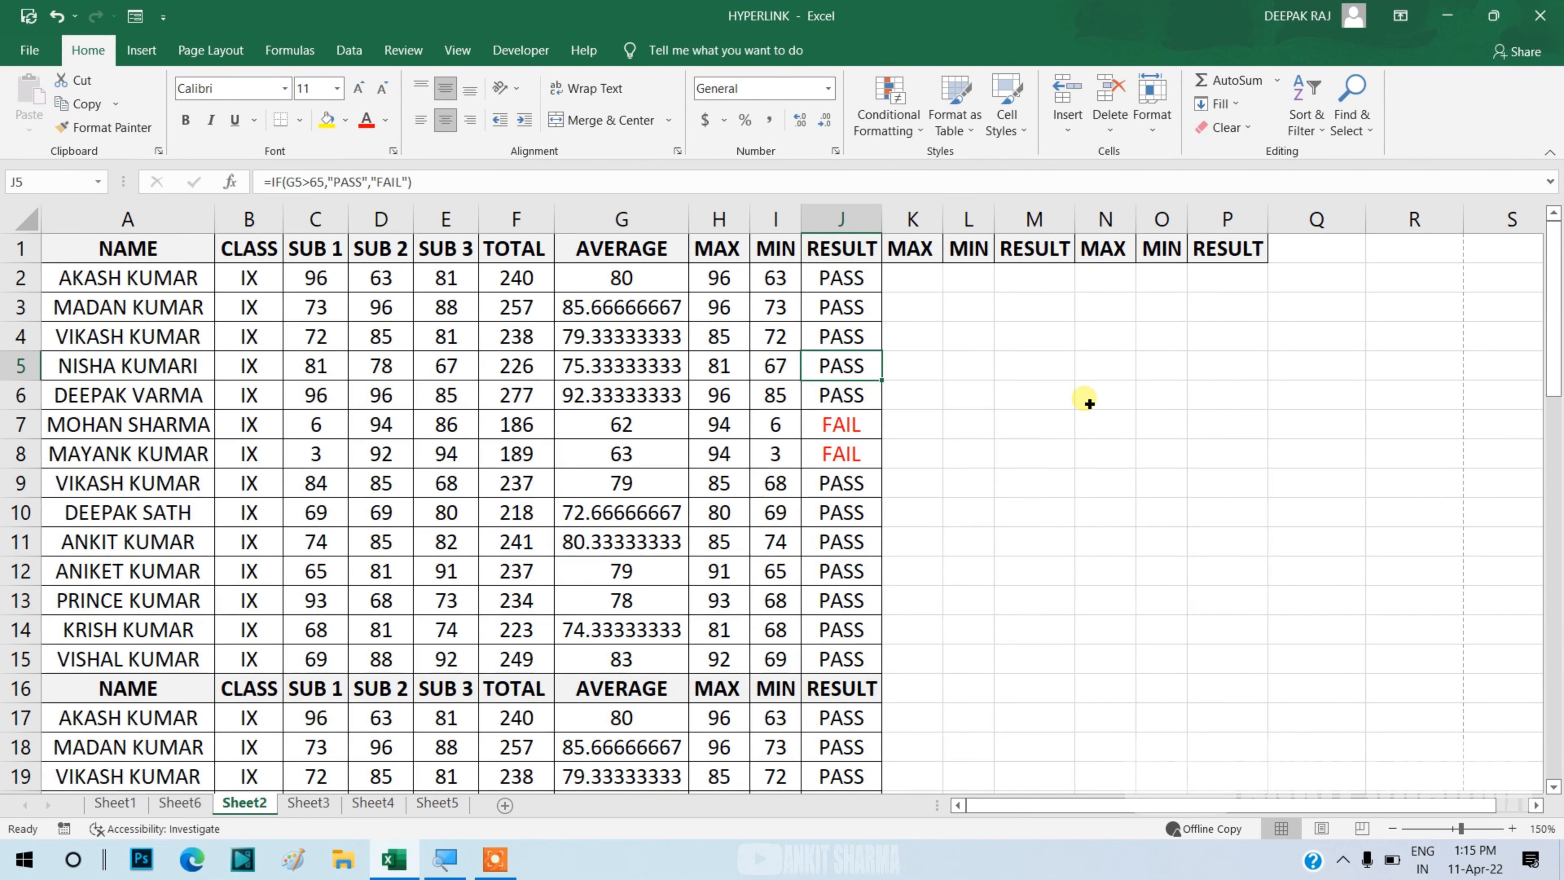
key("ctrl+p")
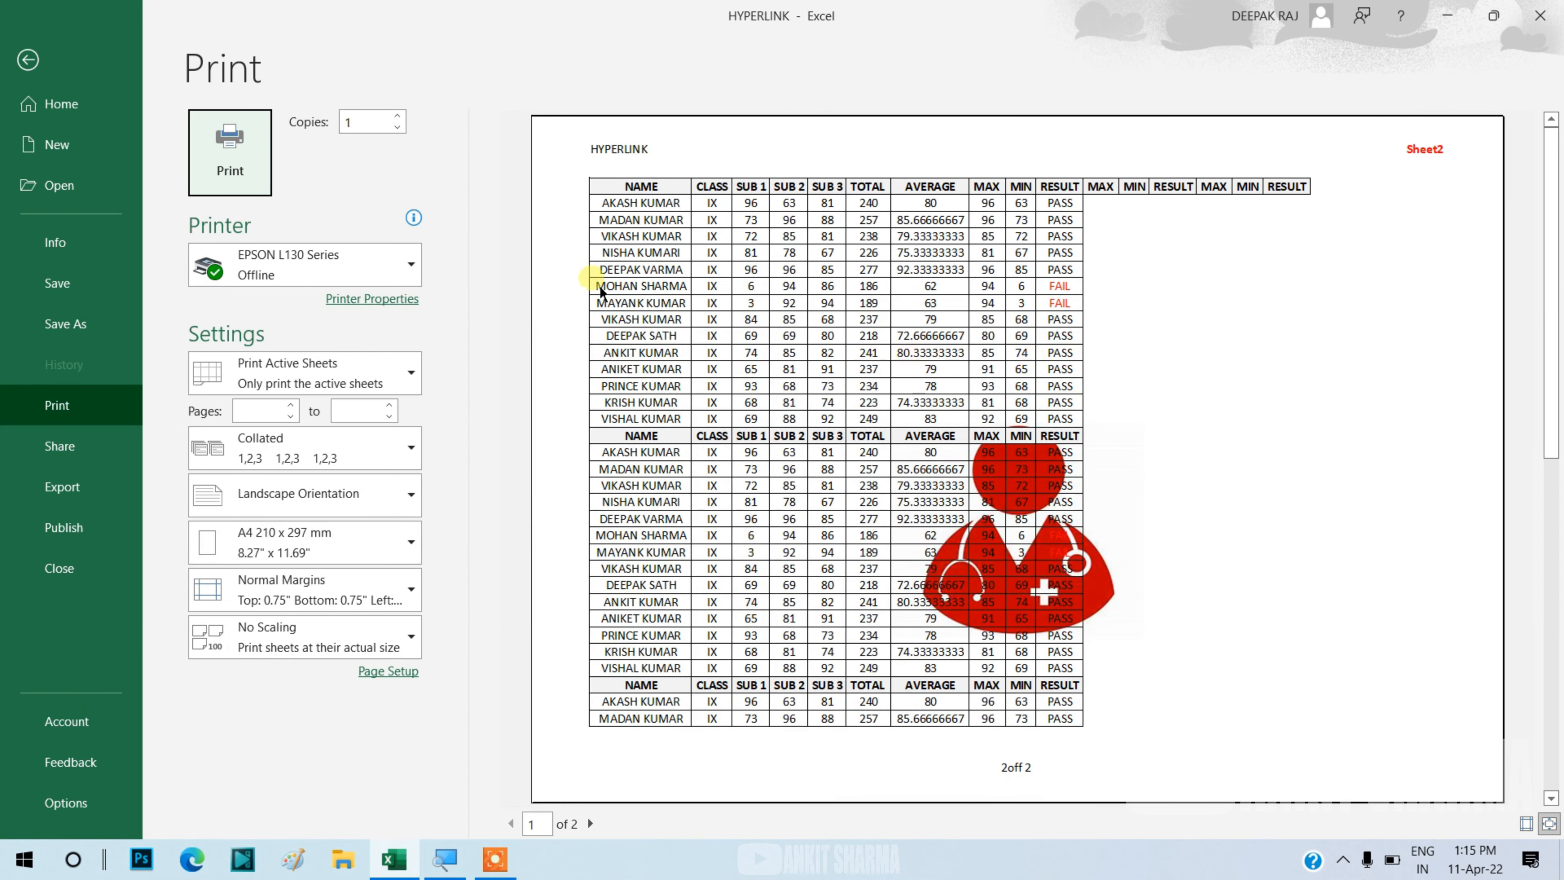
left_click(28, 60)
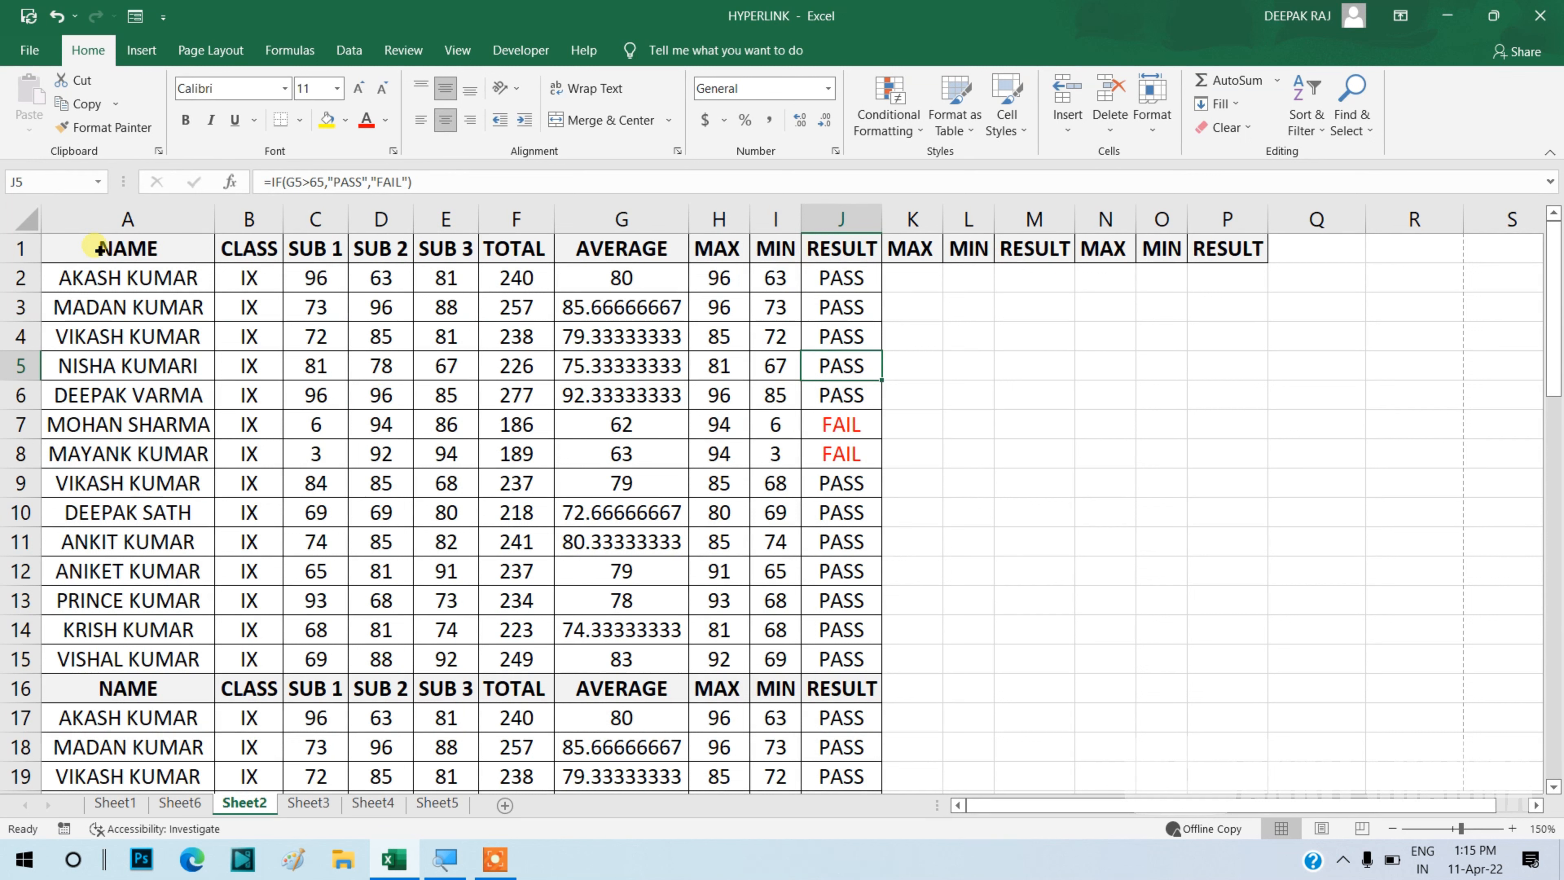
Set the range A1:P10 as the print area of Sheet2.
left_click_drag(99, 248, 1247, 517)
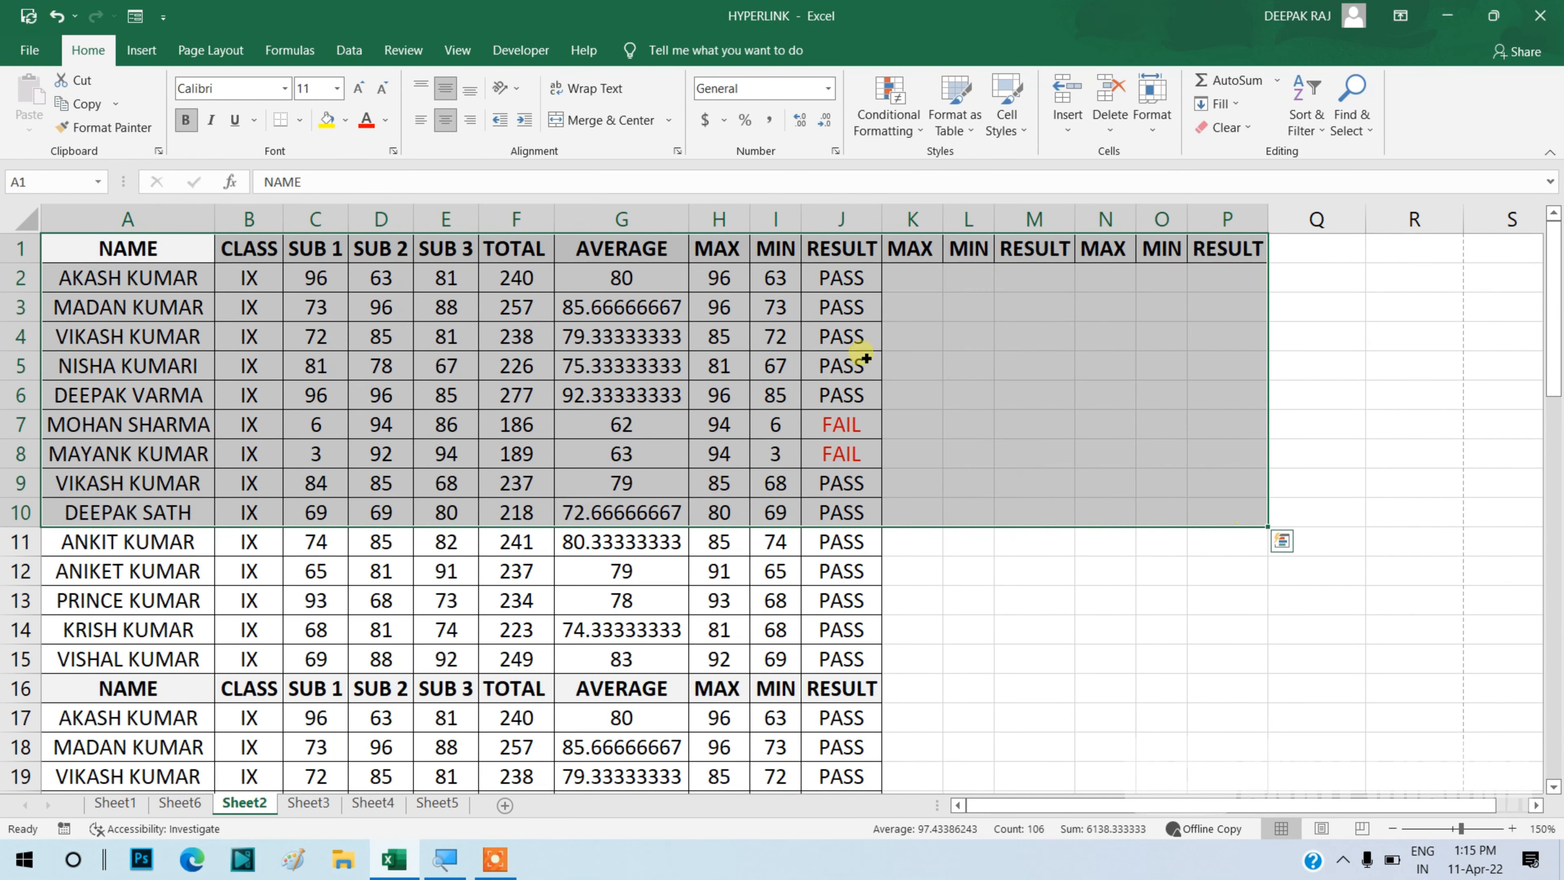
left_click(225, 57)
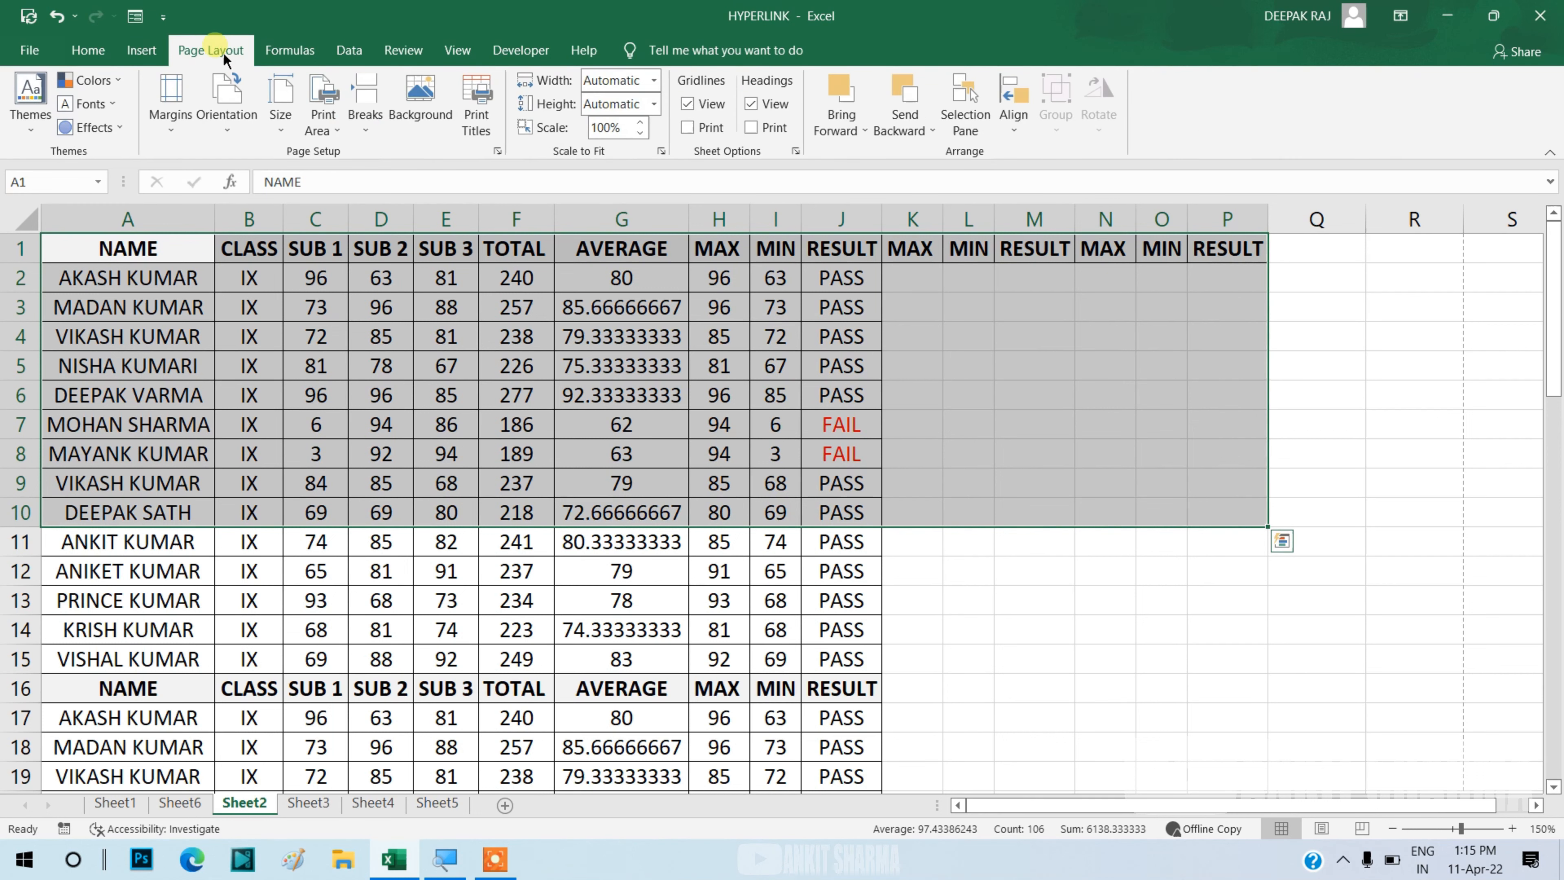
left_click(326, 104)
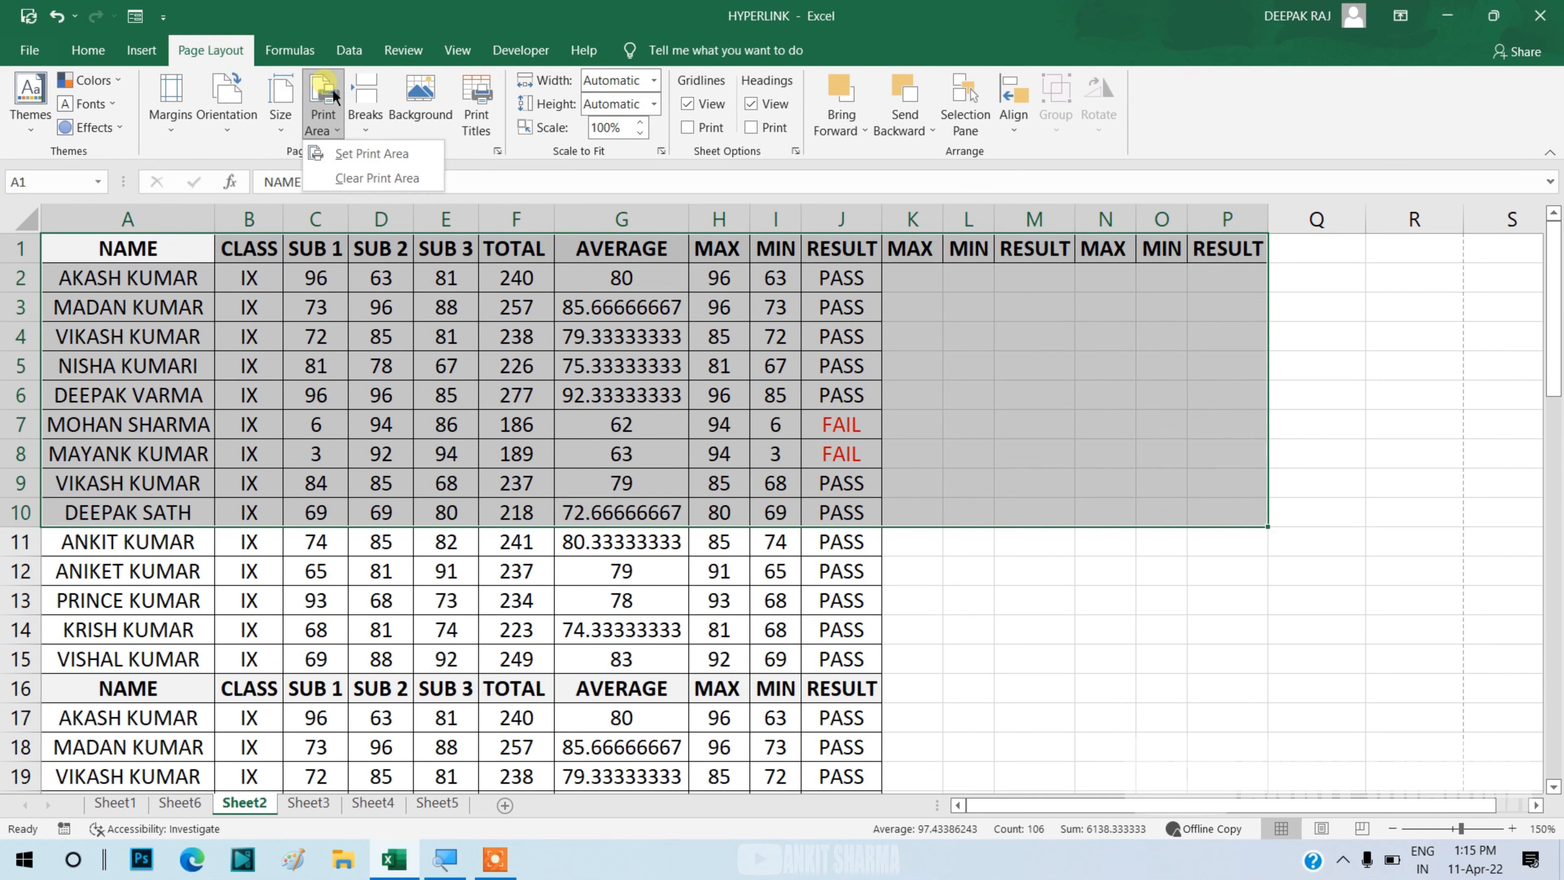
left_click(352, 161)
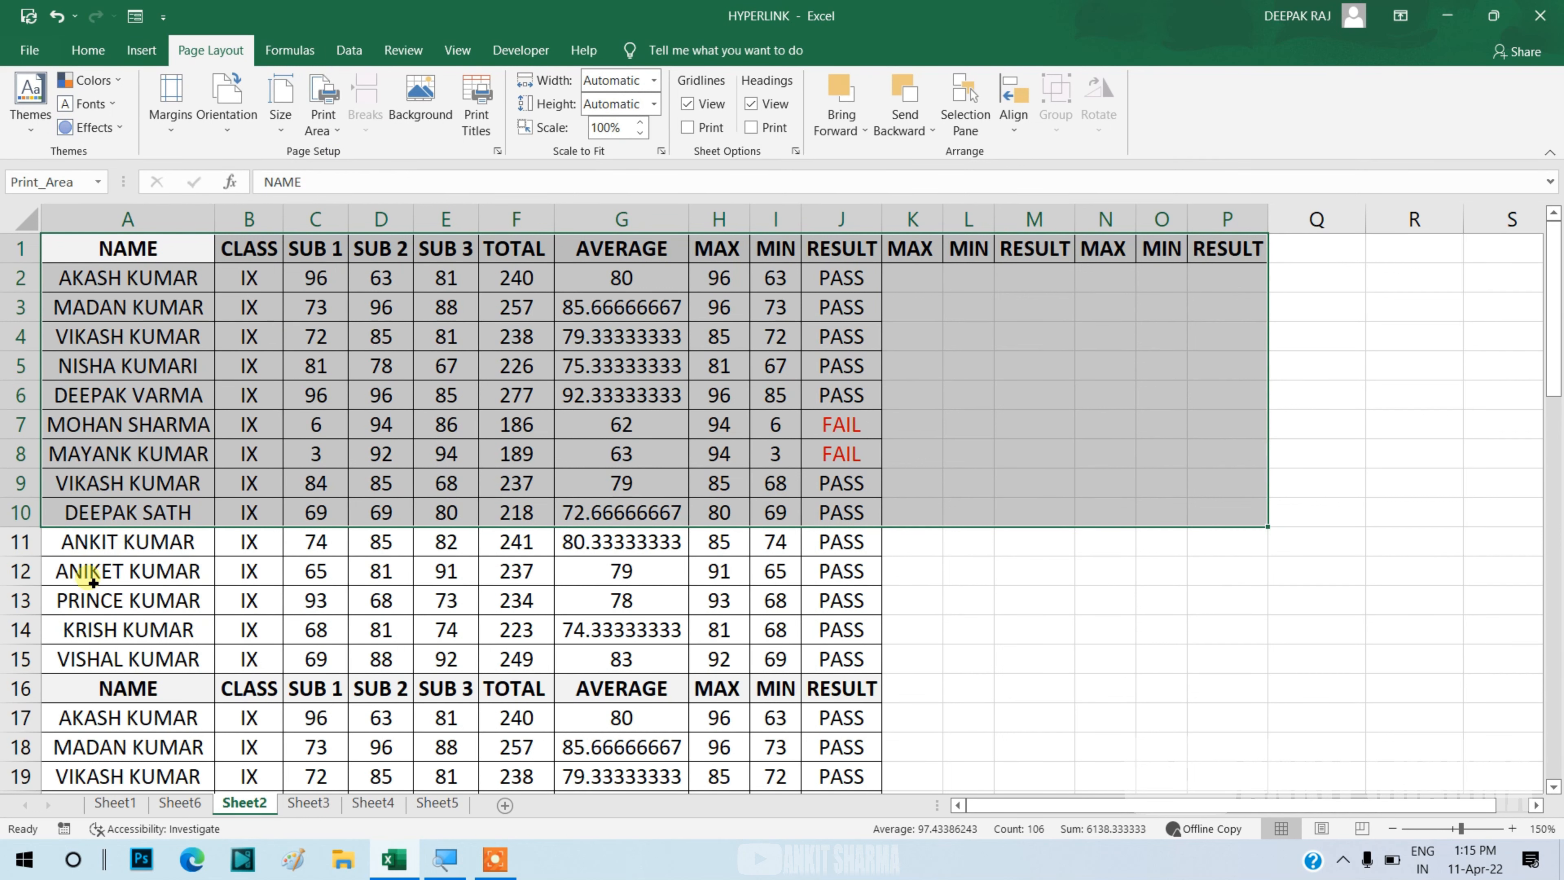
Add the range A13:P15 to the existing print area and page through the print preview.
left_click_drag(129, 601, 1201, 667)
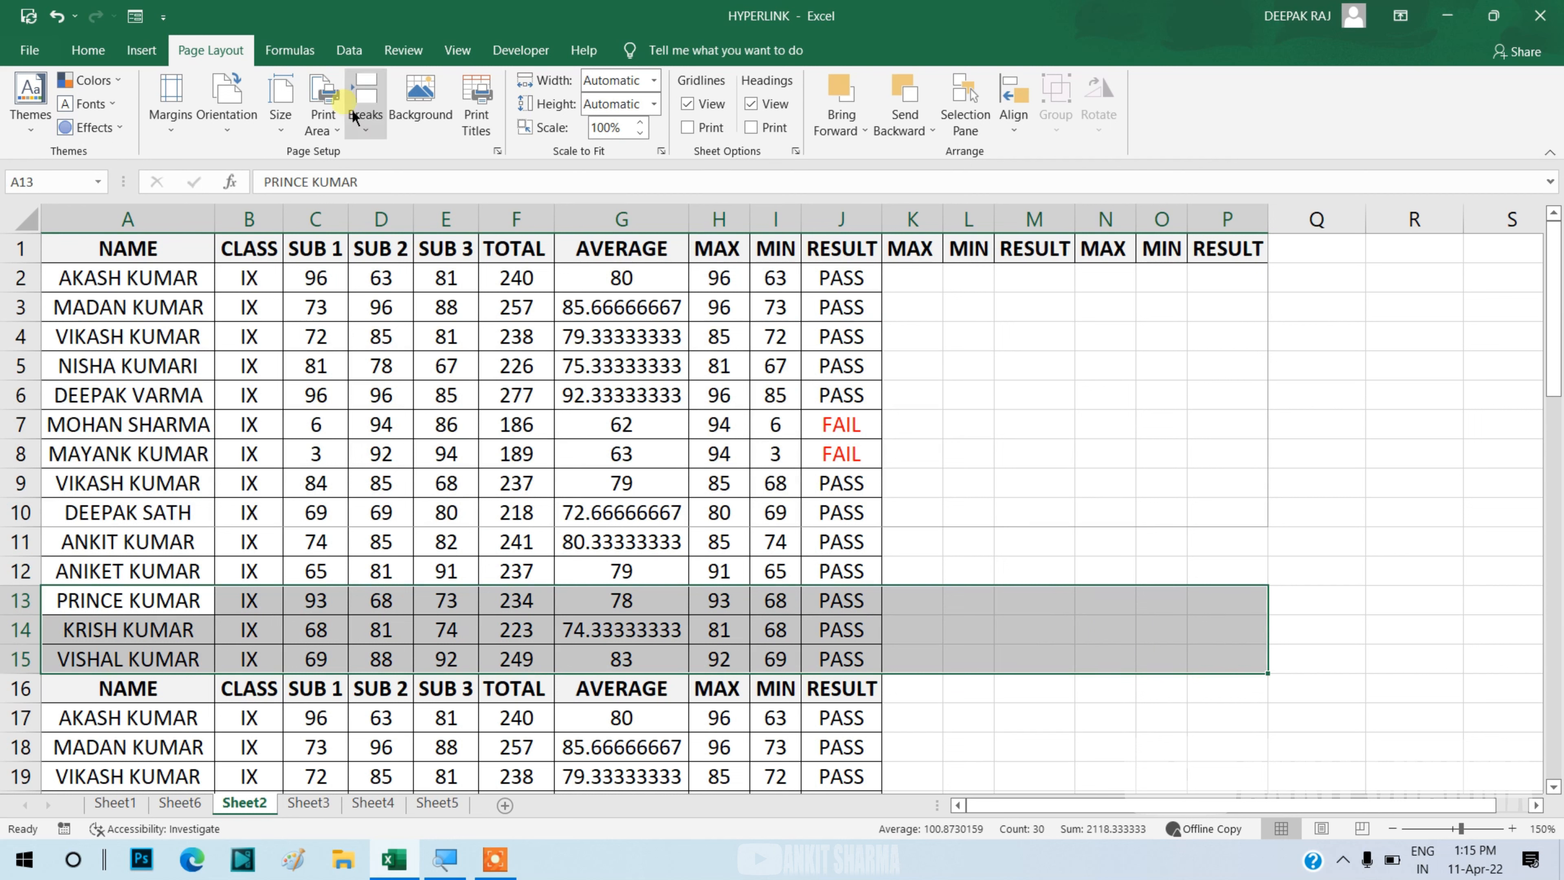
left_click(328, 101)
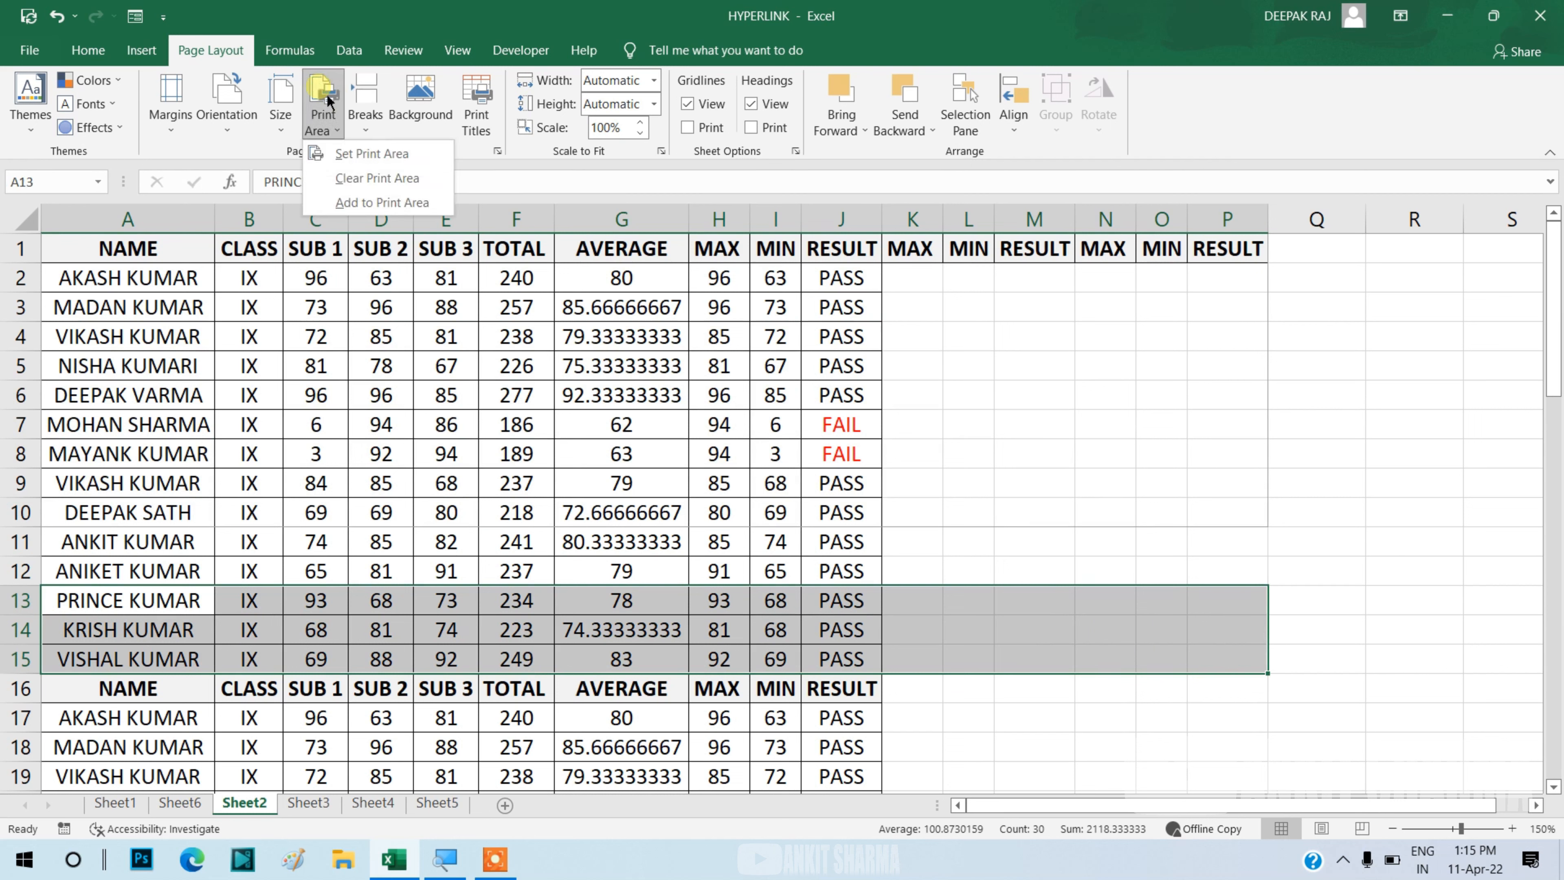
left_click(375, 203)
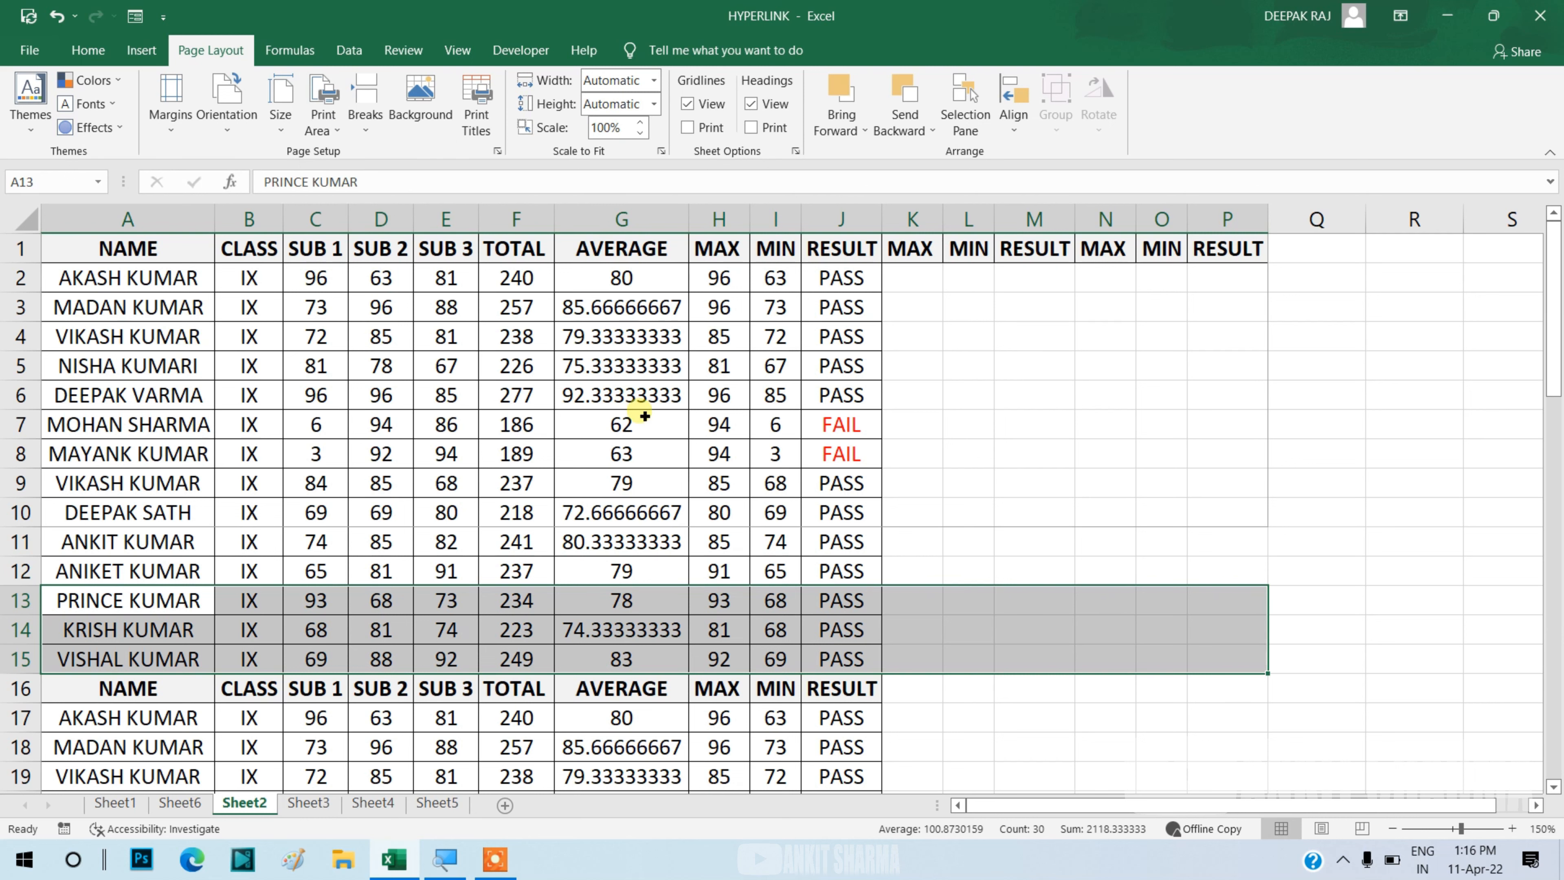
key("ctrl+p")
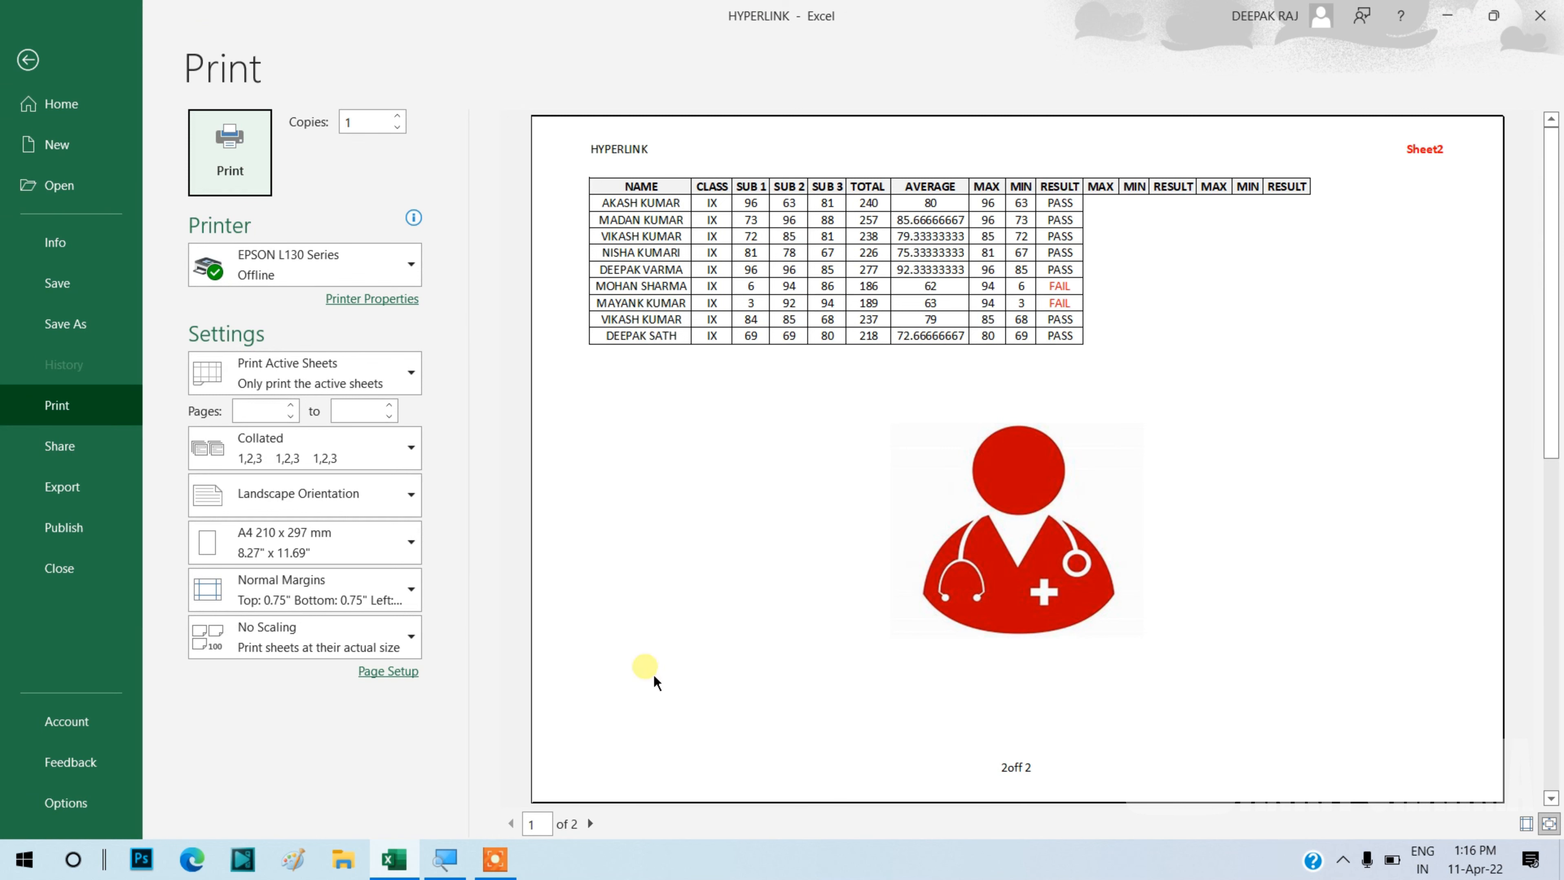
left_click(592, 825)
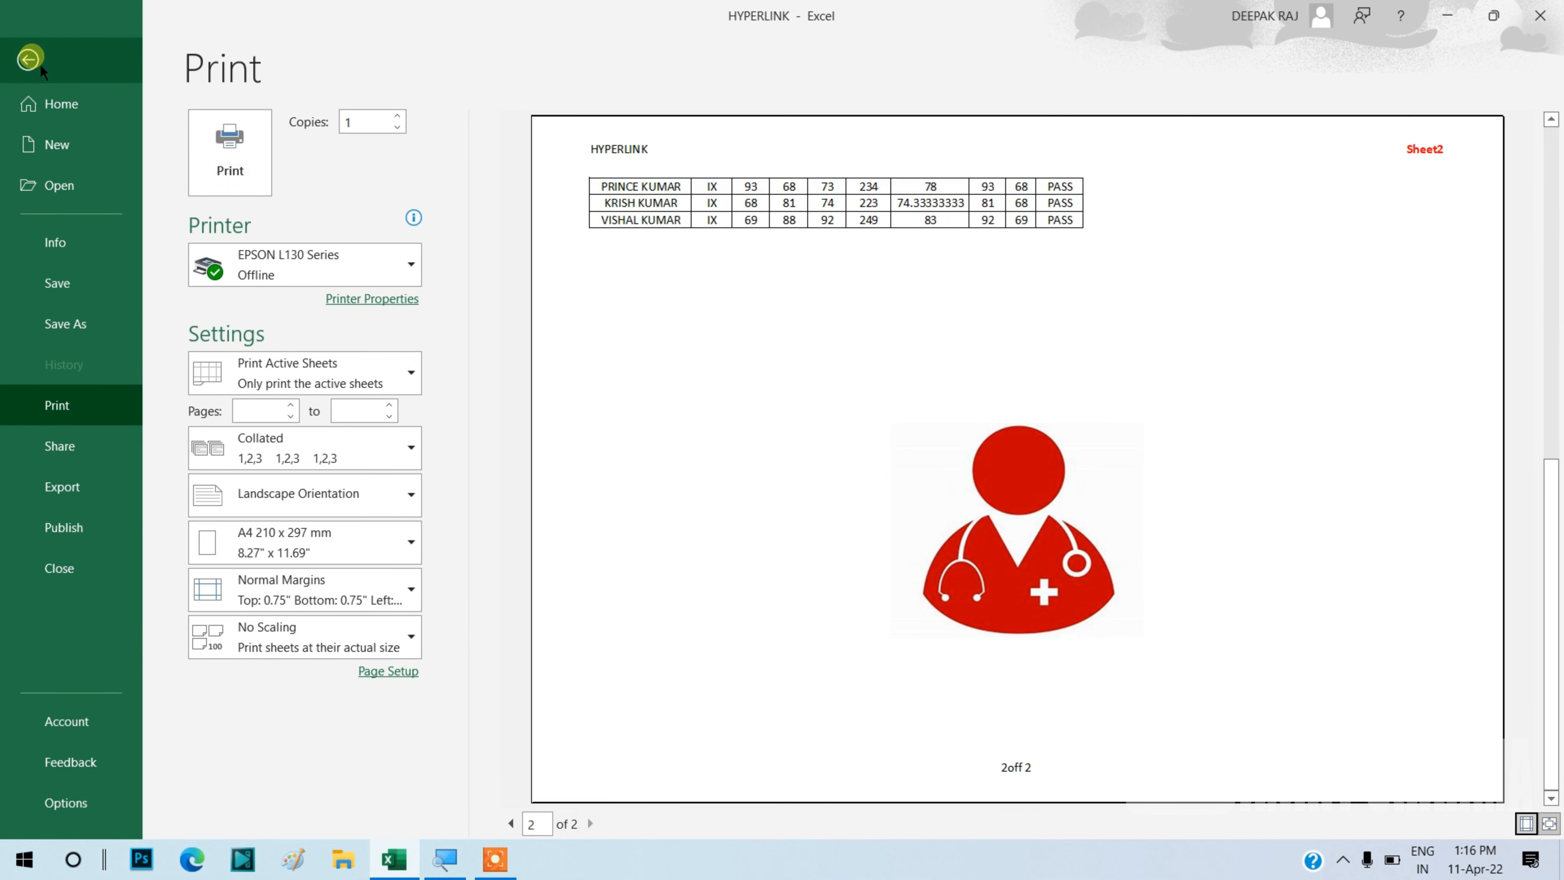
left_click(29, 59)
Remove the combined print area from Sheet2.
left_click(502, 463)
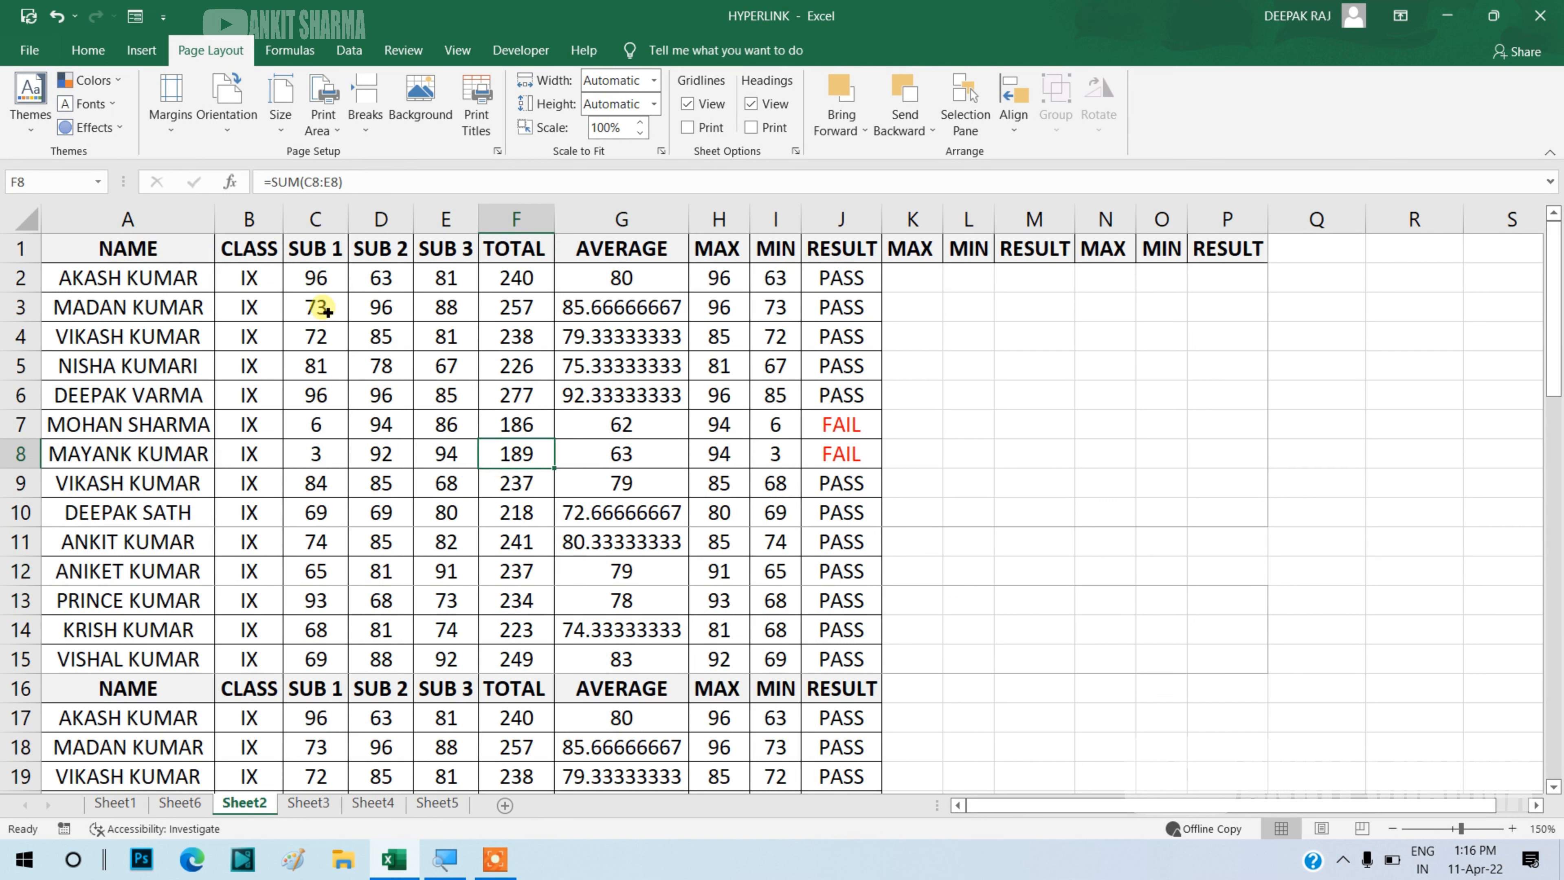
left_click(336, 108)
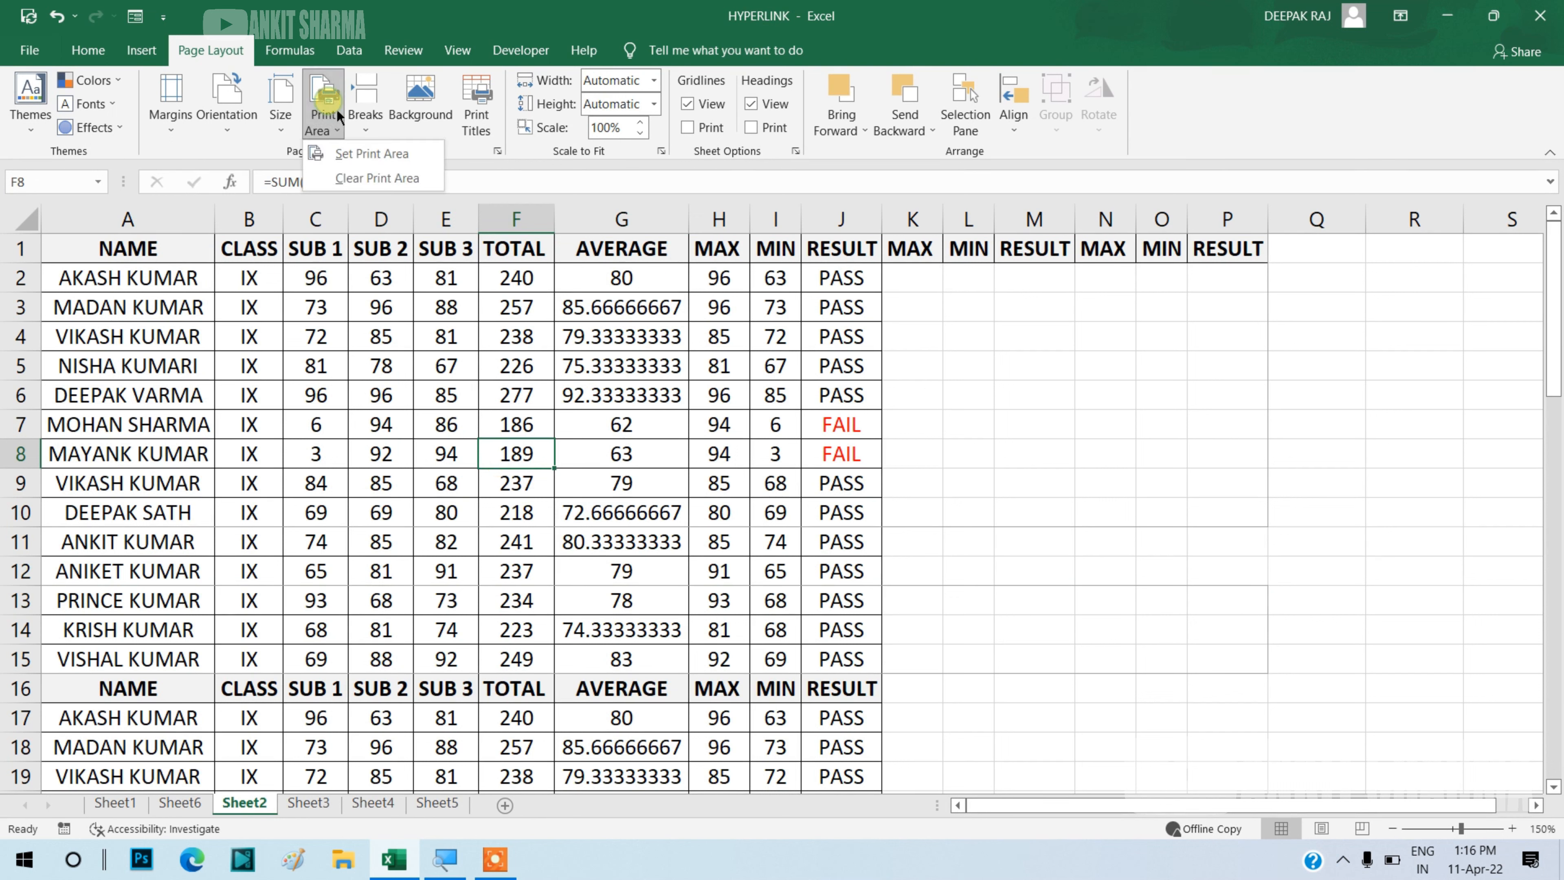
left_click(396, 190)
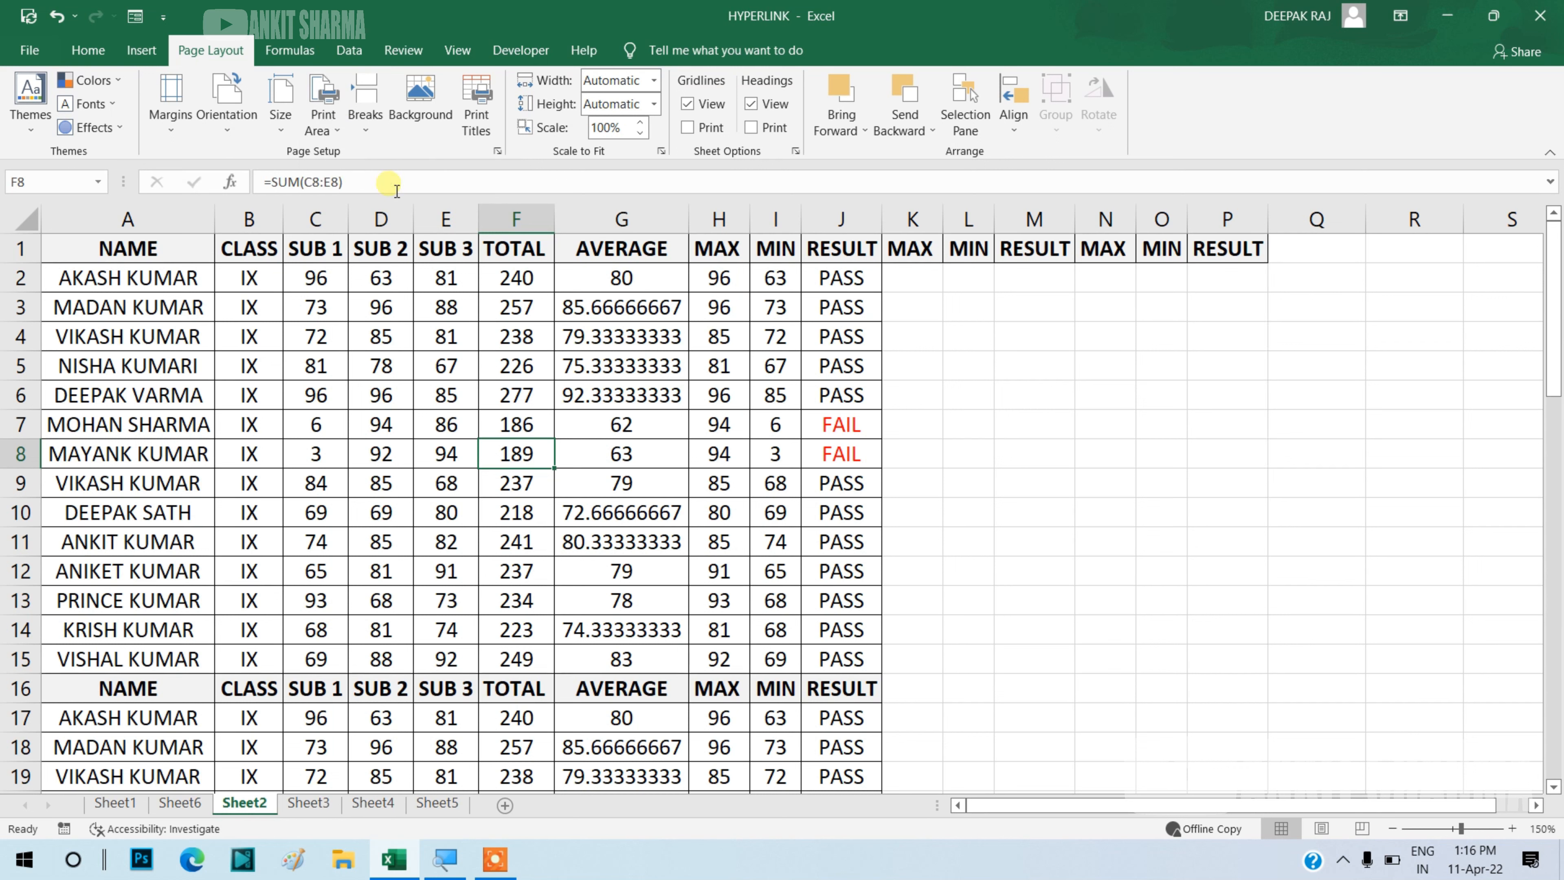
left_click(762, 370)
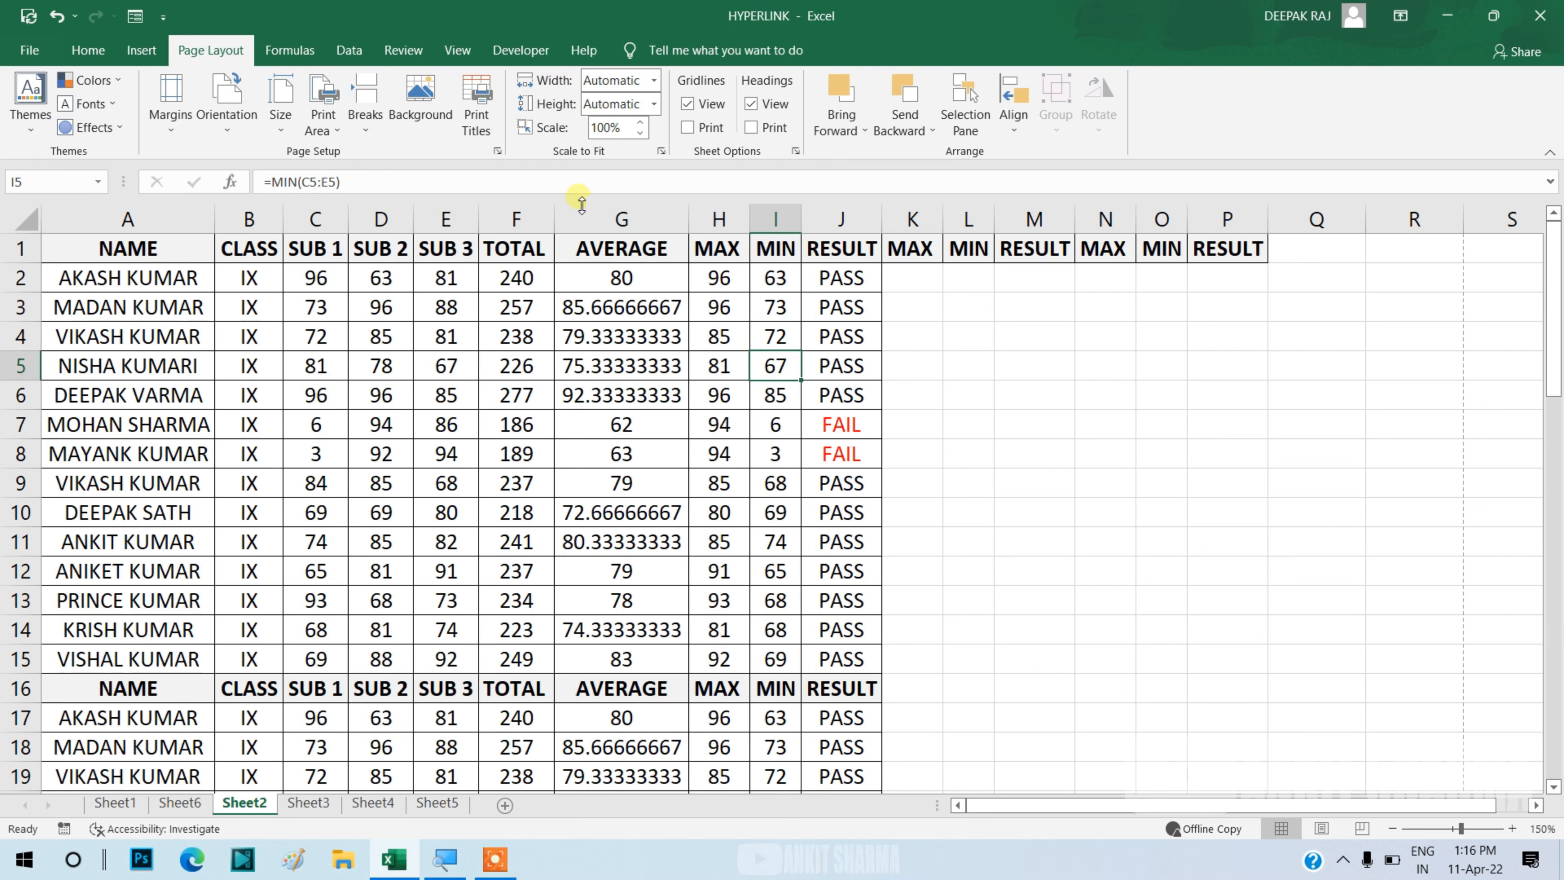
Examine the available paper sizes in Page Setup and the printer's properties, leaving both dialogs without changes.
left_click(283, 116)
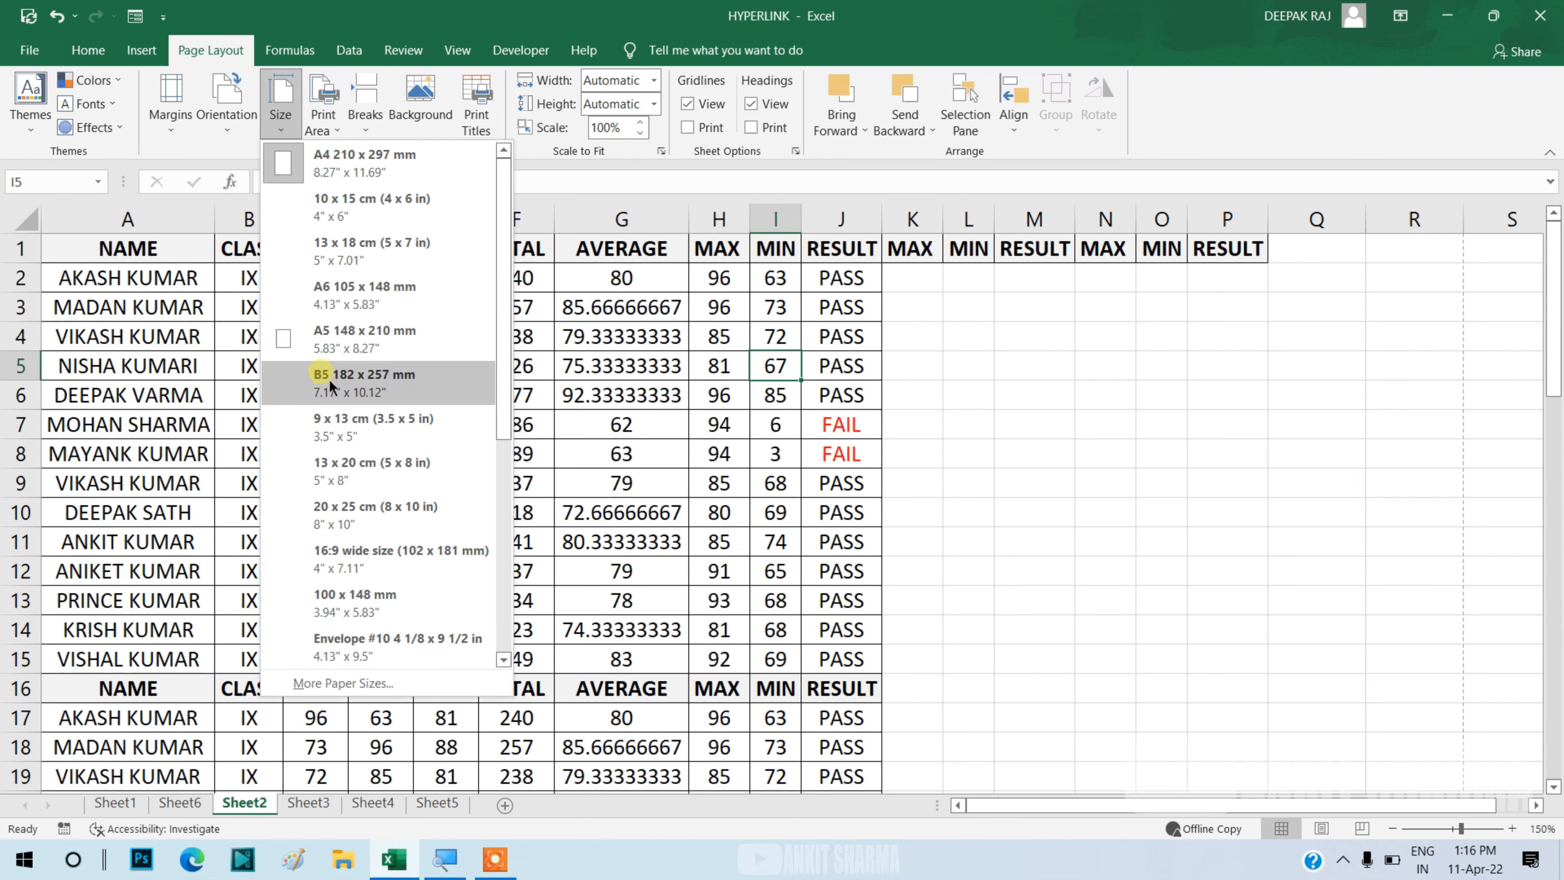
left_click(355, 684)
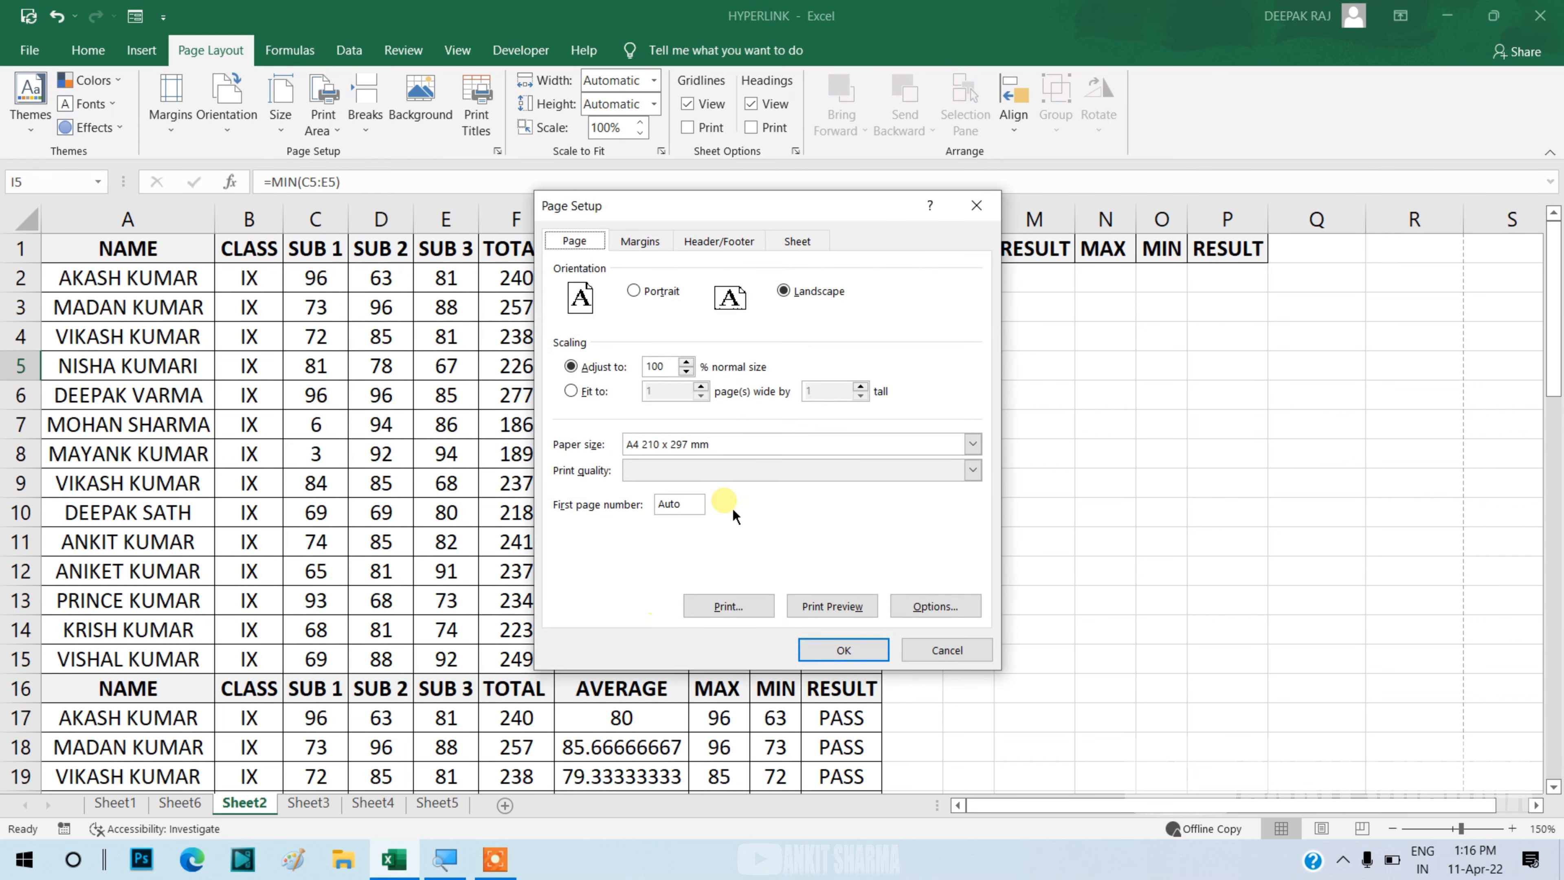
left_click(715, 448)
scroll(979, 486, "down", 3)
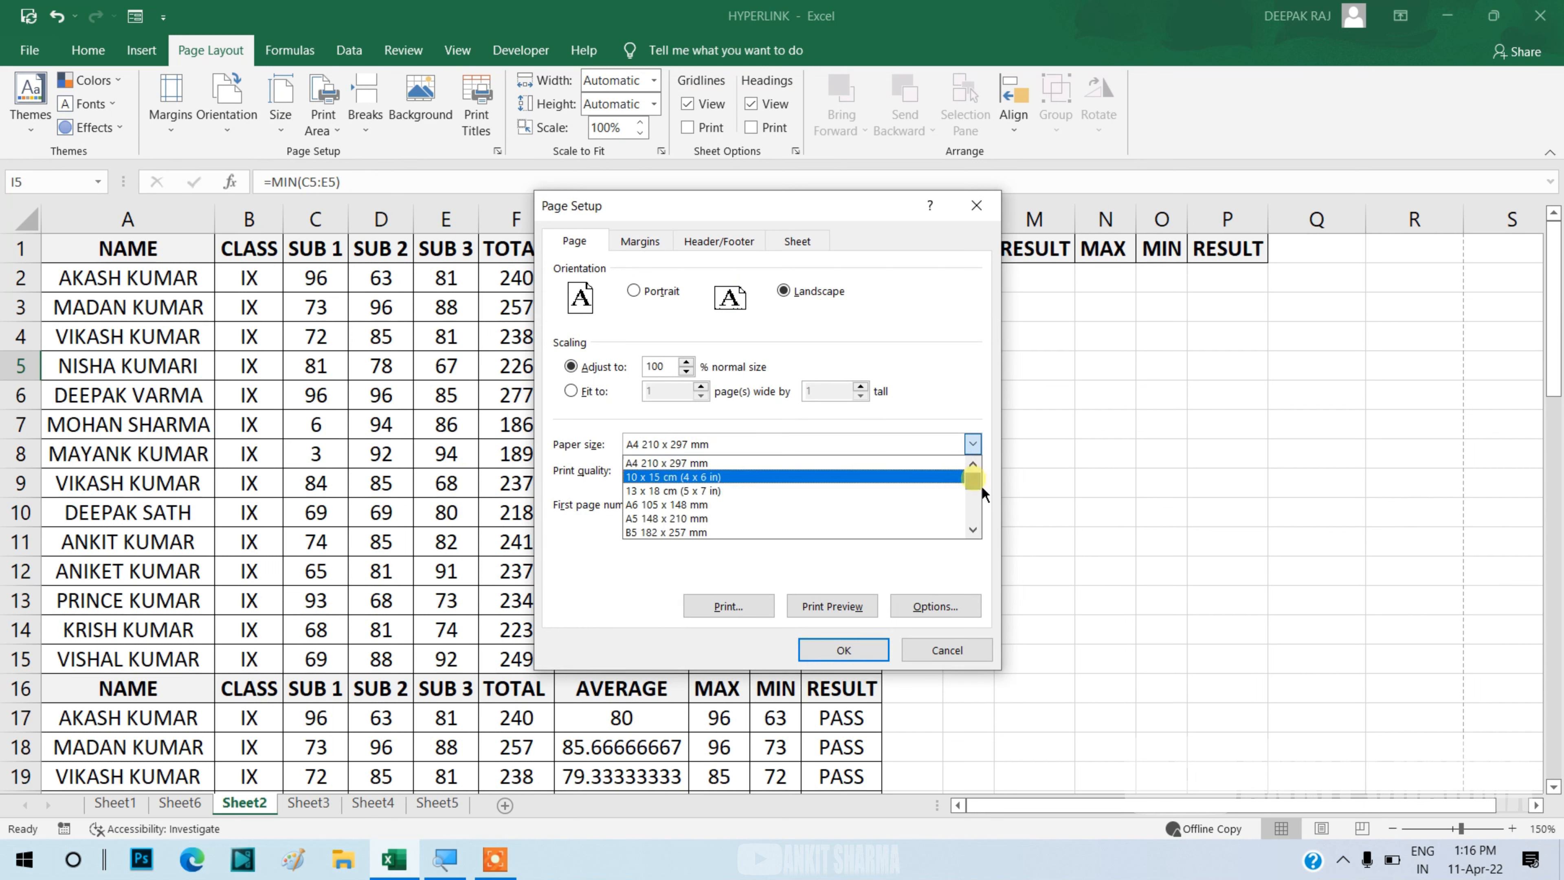
left_click(972, 529)
scroll(975, 493, "up", 3)
left_click(598, 568)
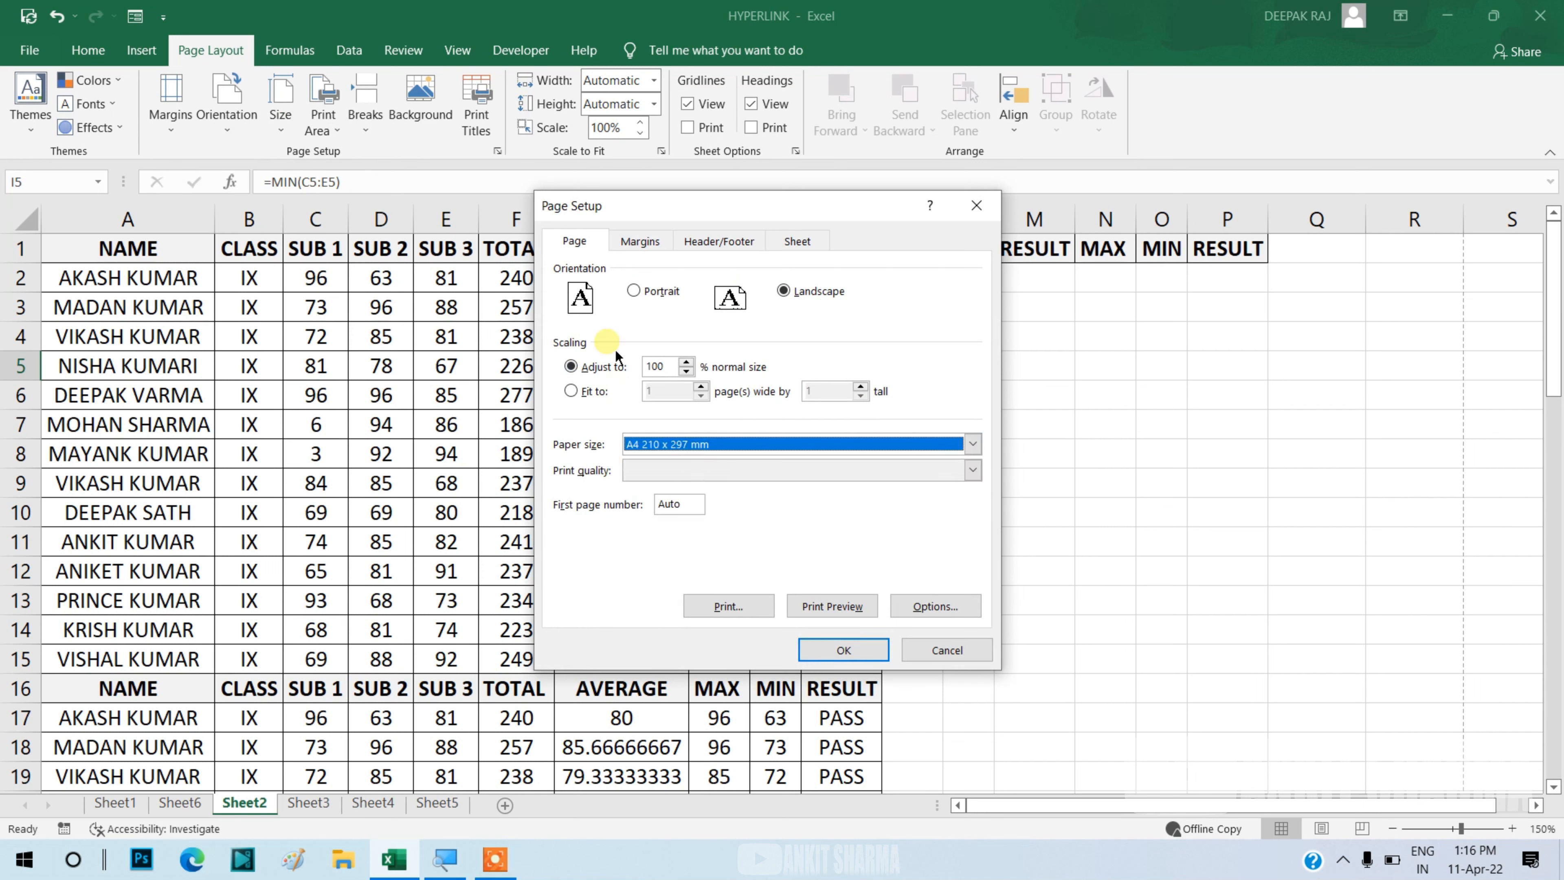
left_click(935, 605)
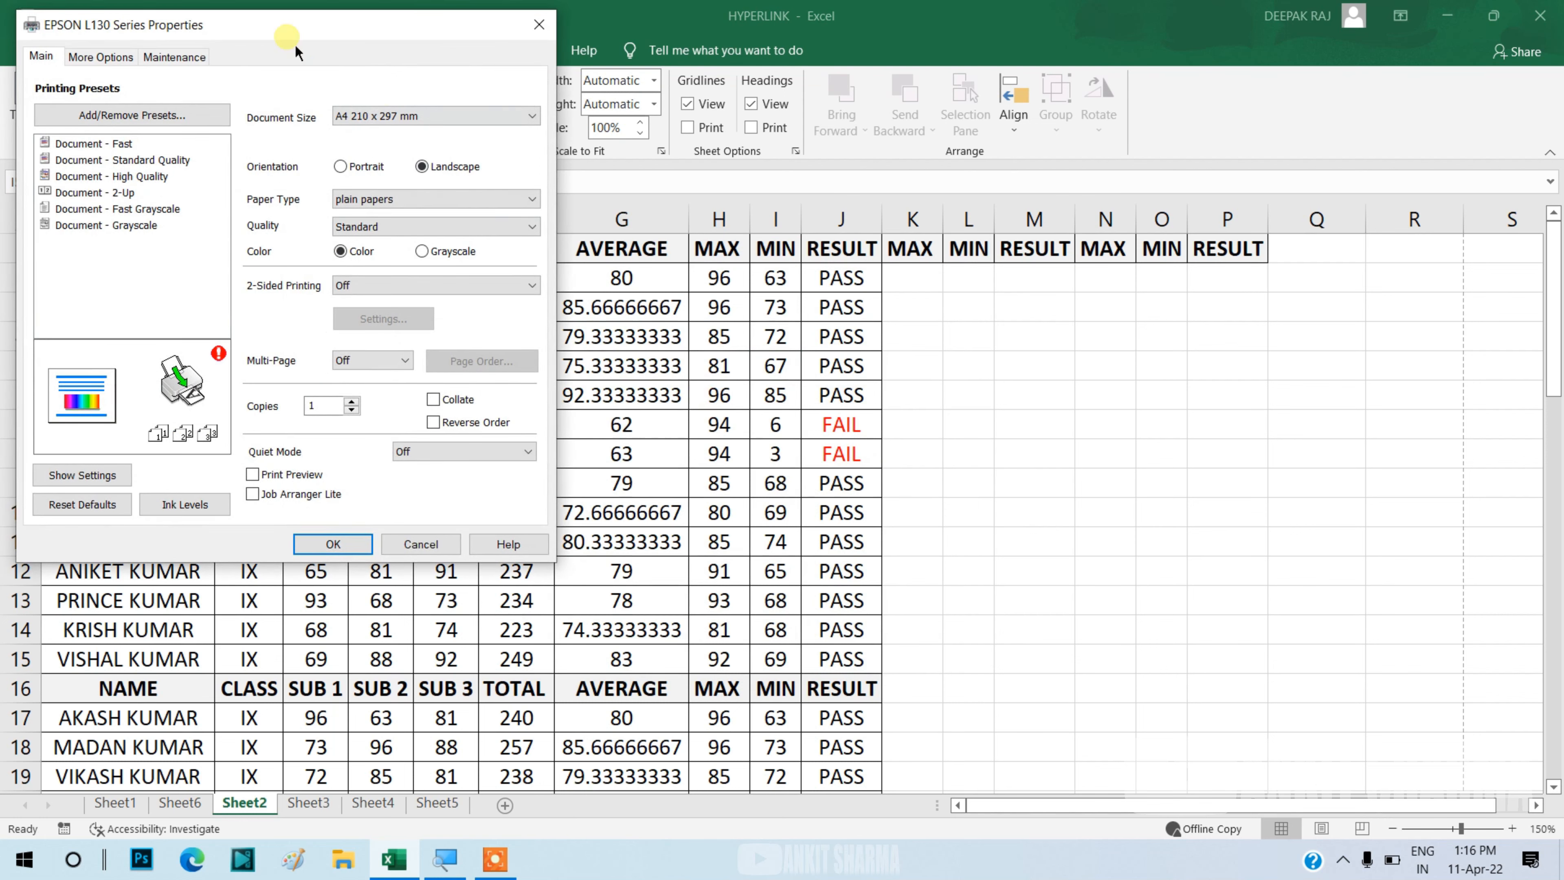
left_click(539, 36)
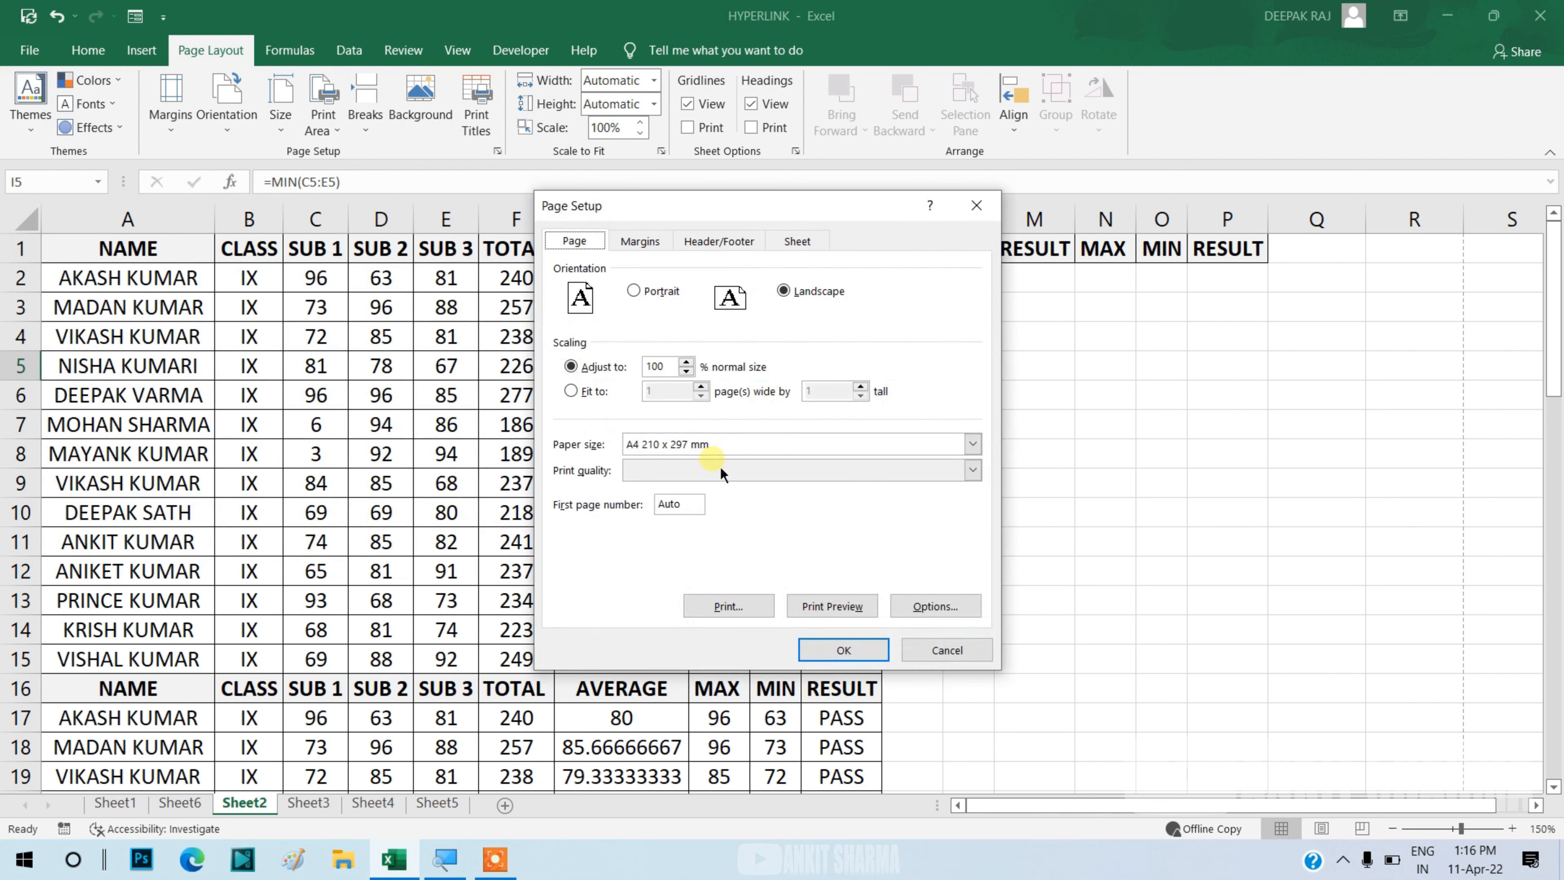
left_click(975, 207)
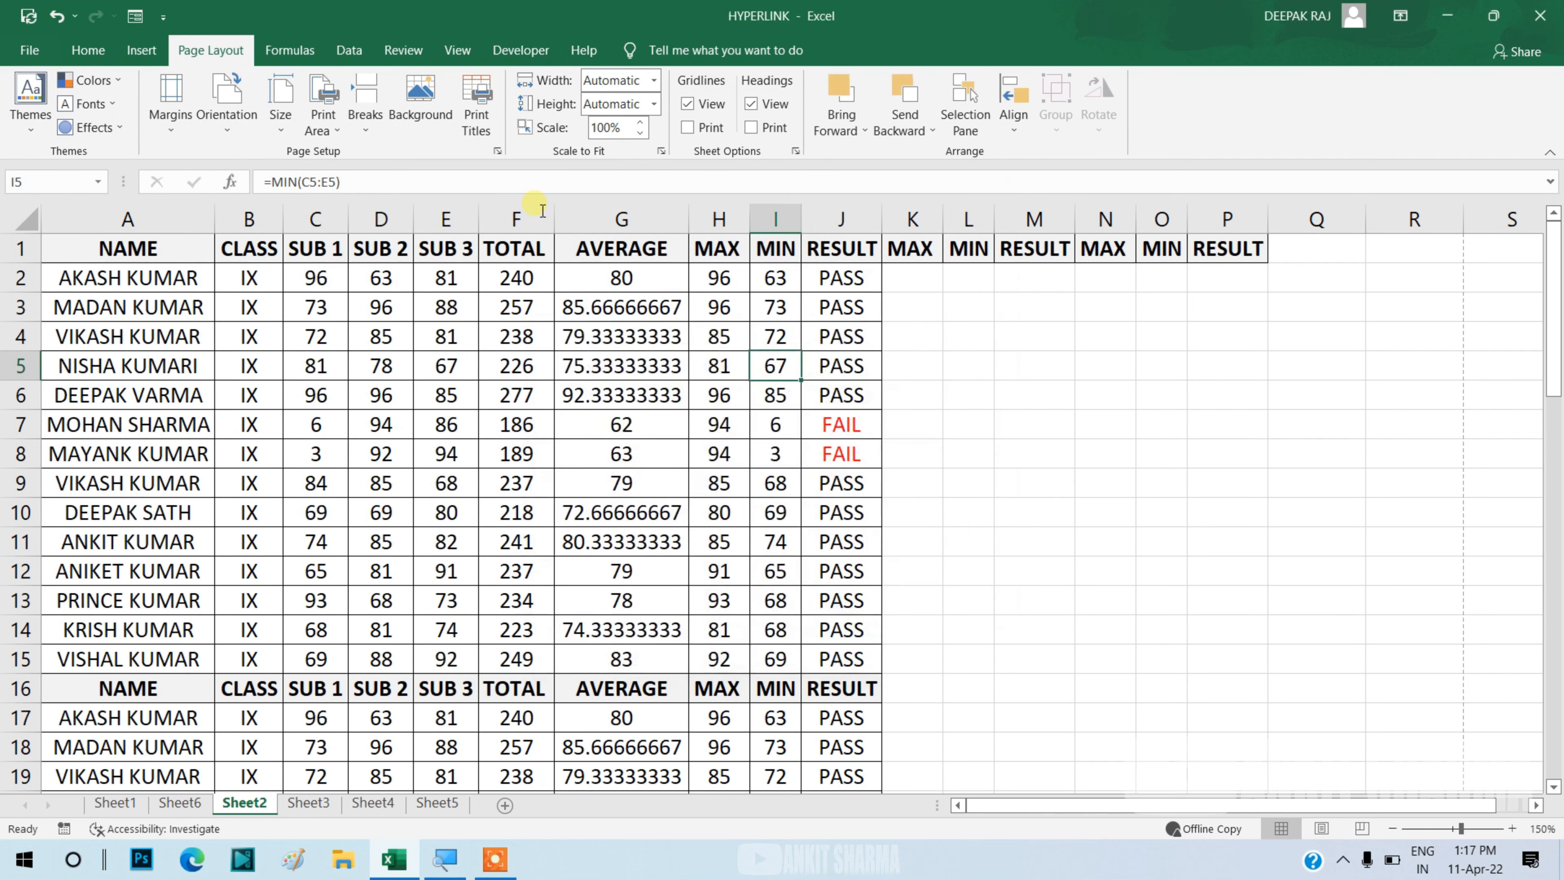
left_click(546, 395)
left_click(787, 406)
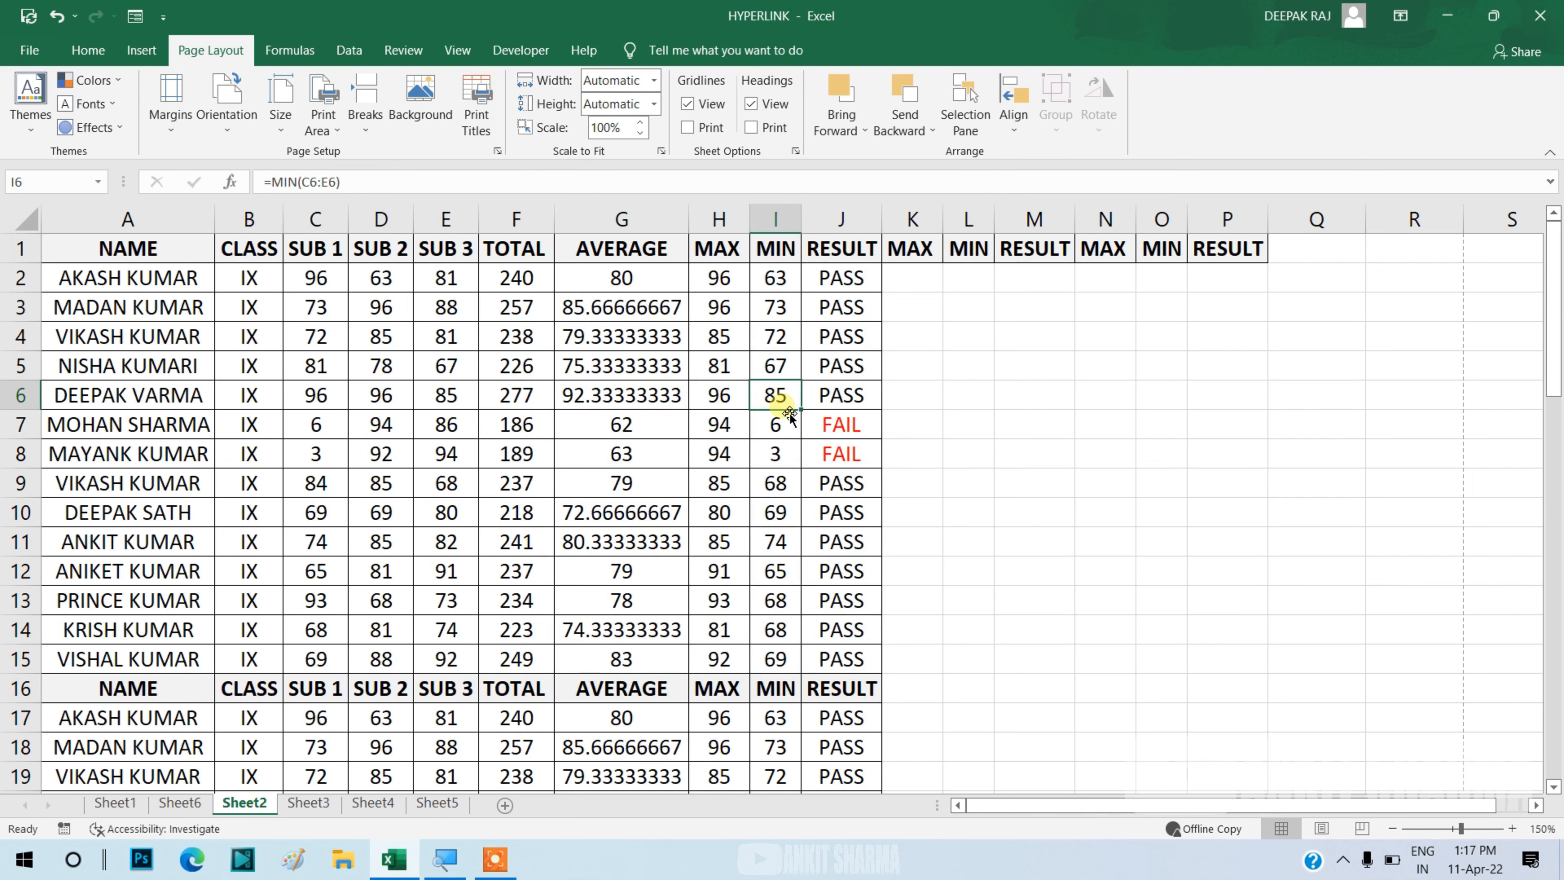